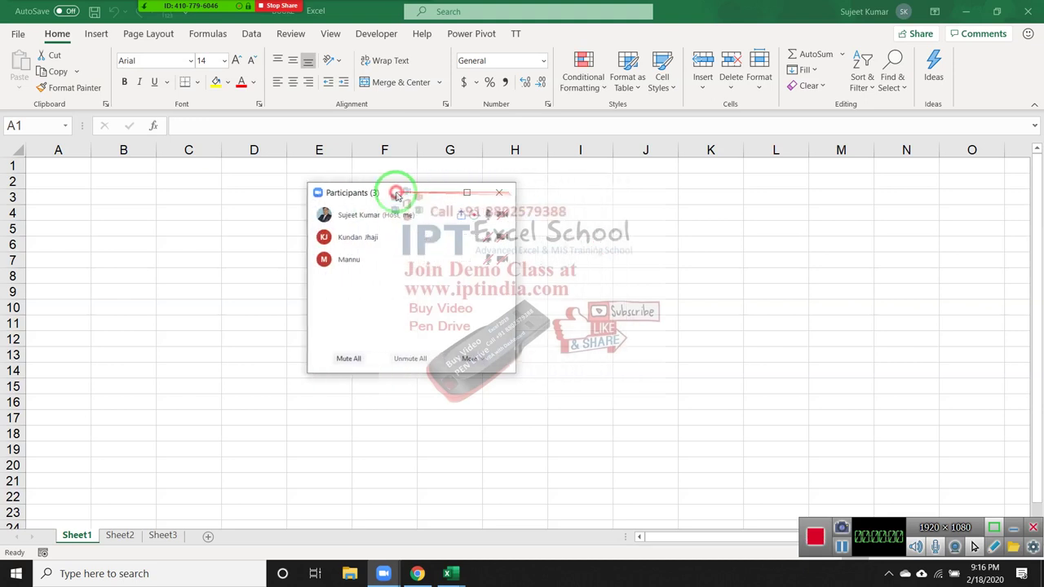
Step: Open a participant's More options in Zoom, then close the Participants window
{"action": "left_click", "coordinate": [433, 244]}
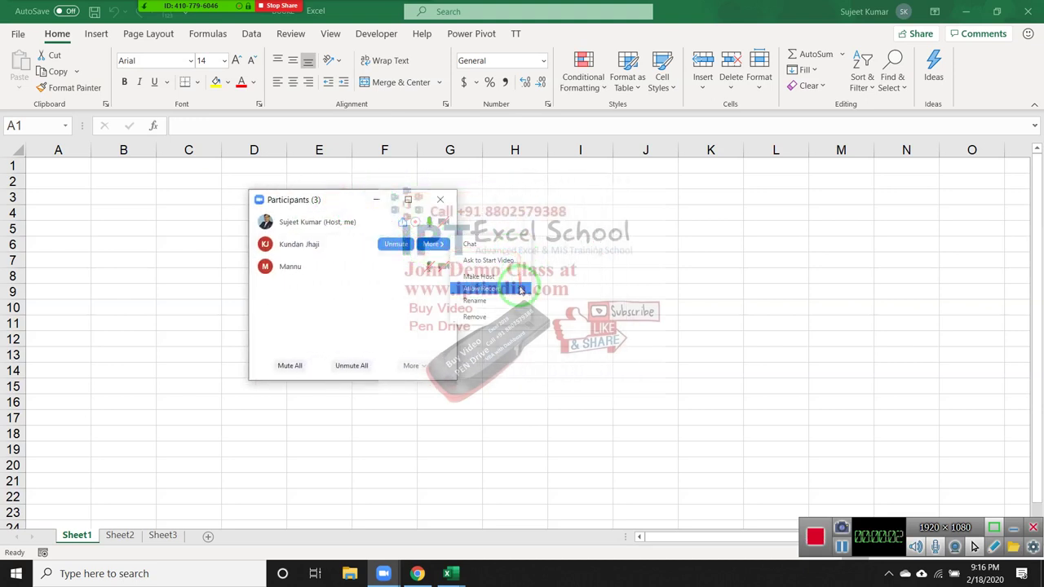
{"action": "left_click", "coordinate": [433, 266]}
{"action": "left_click", "coordinate": [433, 266]}
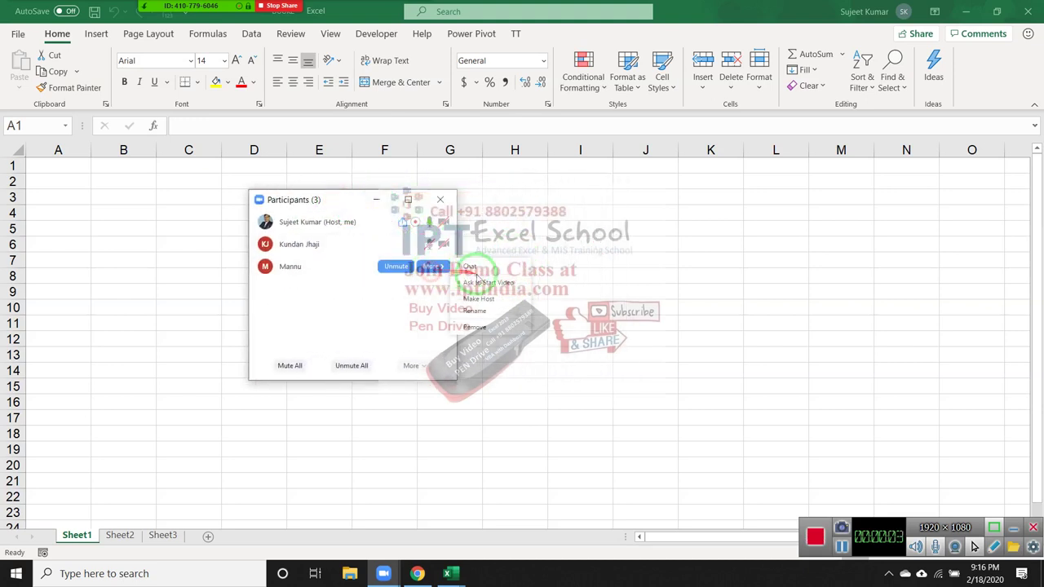
{"action": "left_click", "coordinate": [441, 199]}
{"action": "left_click", "coordinate": [440, 199]}
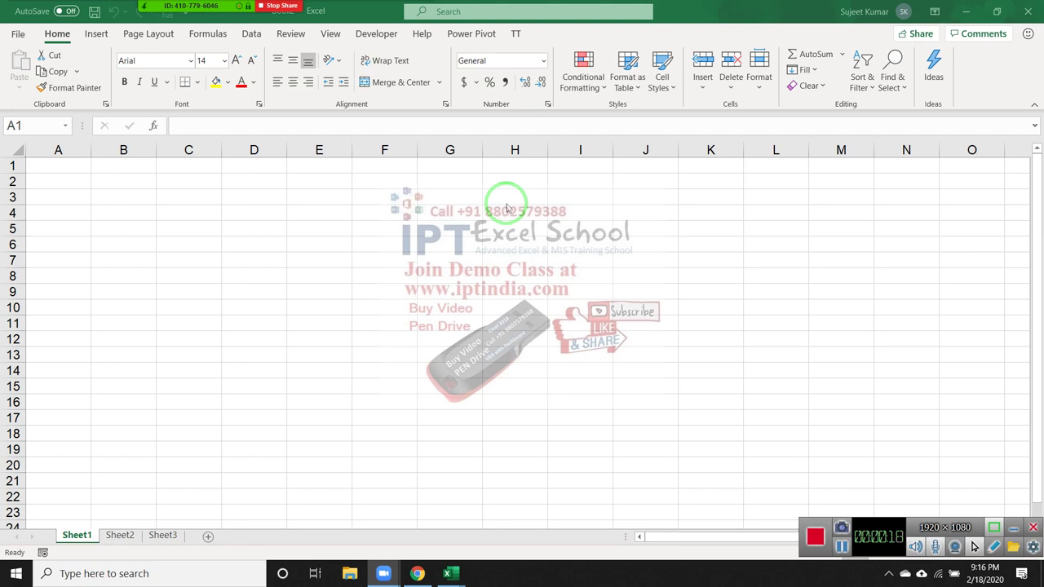
Step: Add Name and Sales headers and fill names starting with Puja down column A
{"action": "left_click", "coordinate": [58, 160]}
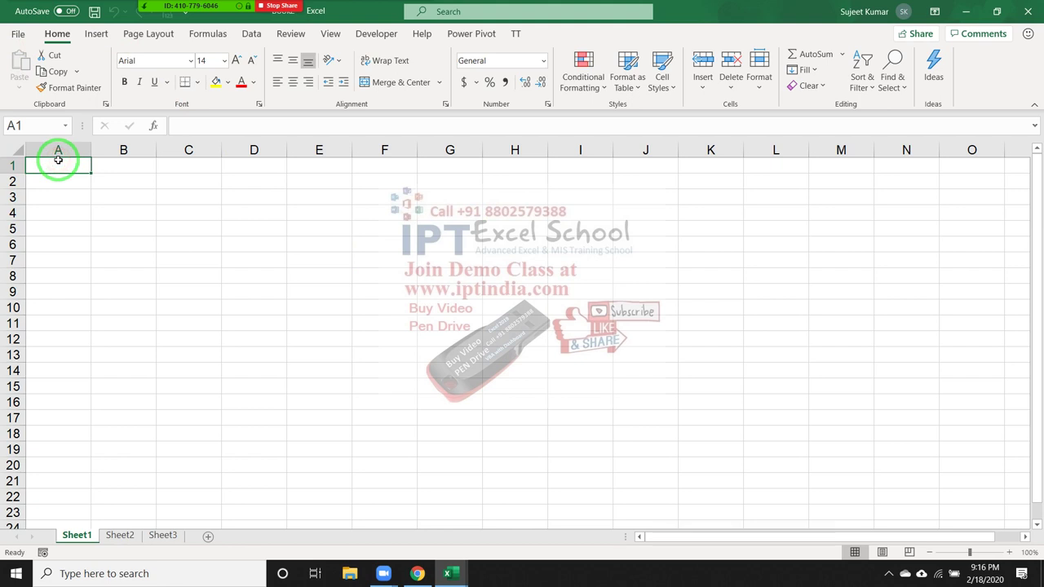
{"action": "type", "text": "Na"}
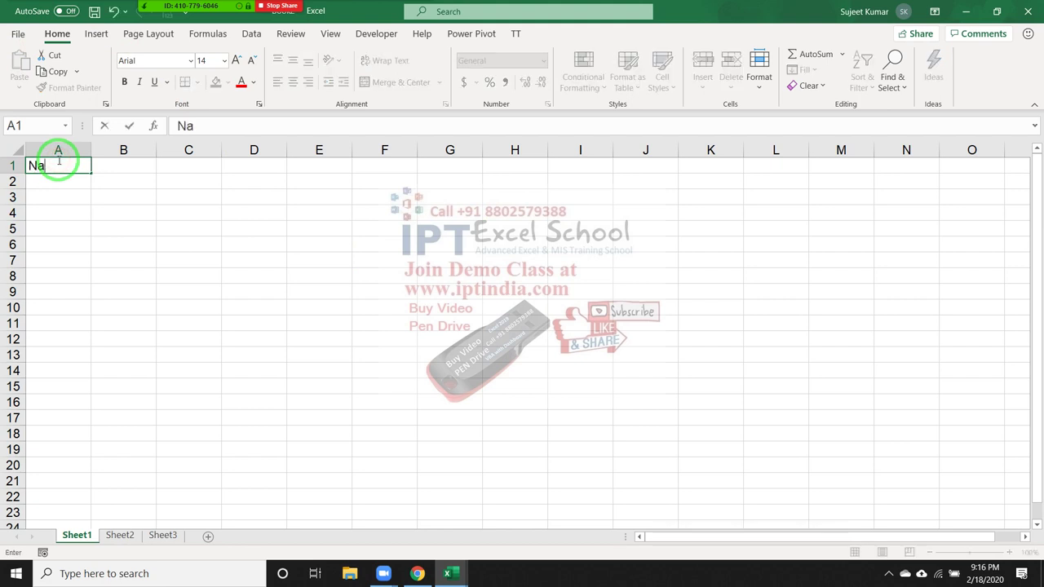
{"action": "type", "text": "me"}
{"action": "key", "text": "Tab"}
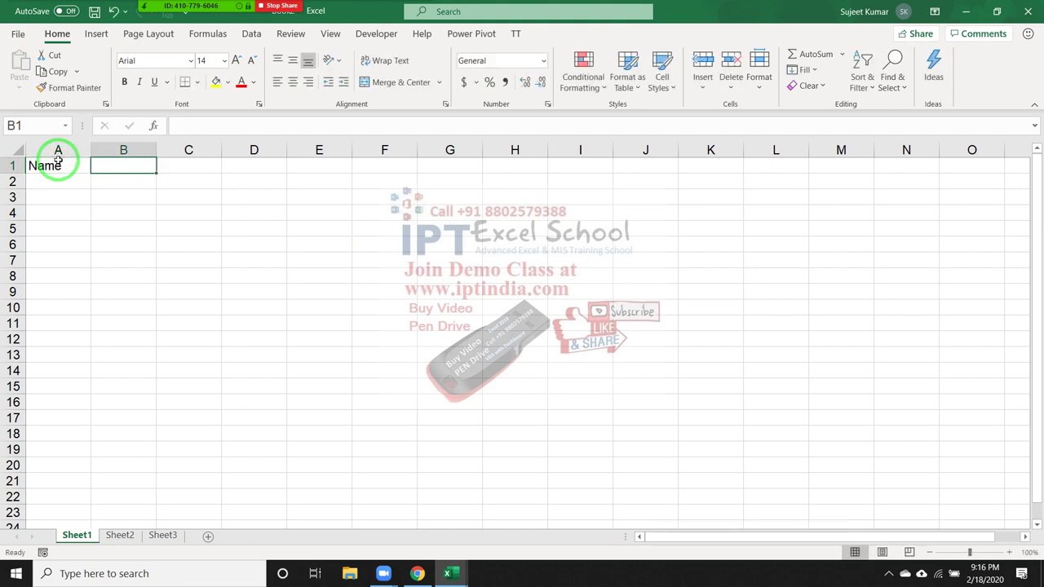
{"action": "type", "text": "Sales"}
{"action": "key", "text": "Return"}
{"action": "type", "text": "P"}
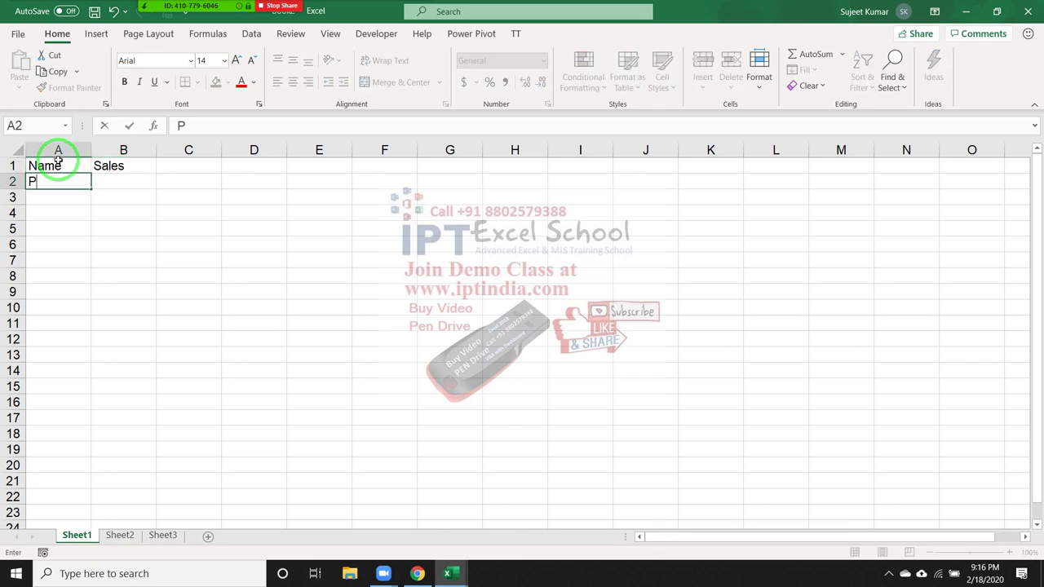
{"action": "type", "text": "uja"}
{"action": "key", "text": "Return"}
{"action": "key", "text": "Return"}
{"action": "left_click", "coordinate": [64, 182]}
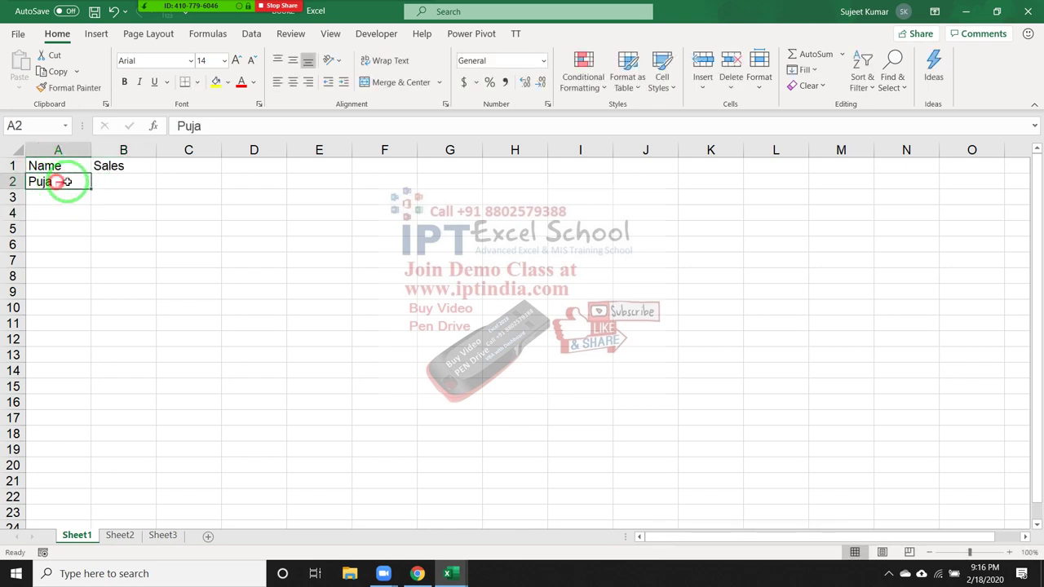
{"action": "left_click_drag", "start_coordinate": [90, 189], "coordinate": [84, 581]}
Step: Fill the Sales column with =RANDBETWEEN(10,90) from B2 downward
{"action": "key", "text": "ctrl+Home"}
{"action": "key", "text": "Right"}
{"action": "key", "text": "Down"}
{"action": "type", "text": "="}
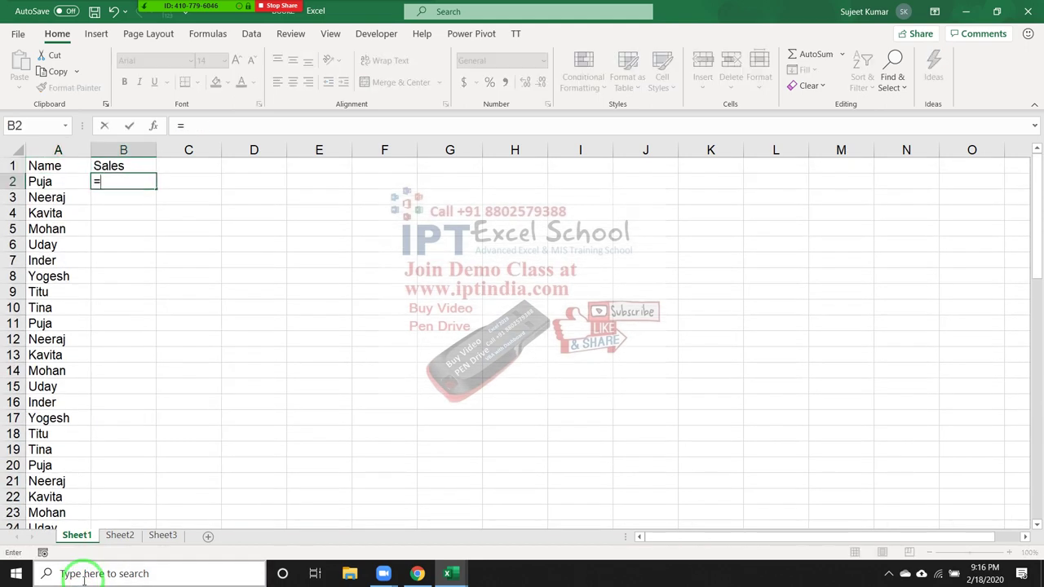
{"action": "type", "text": "ra"}
{"action": "key", "text": "Down"}
{"action": "key", "text": "Down"}
{"action": "key", "text": "Down"}
{"action": "key", "text": "Tab"}
{"action": "type", "text": "1"}
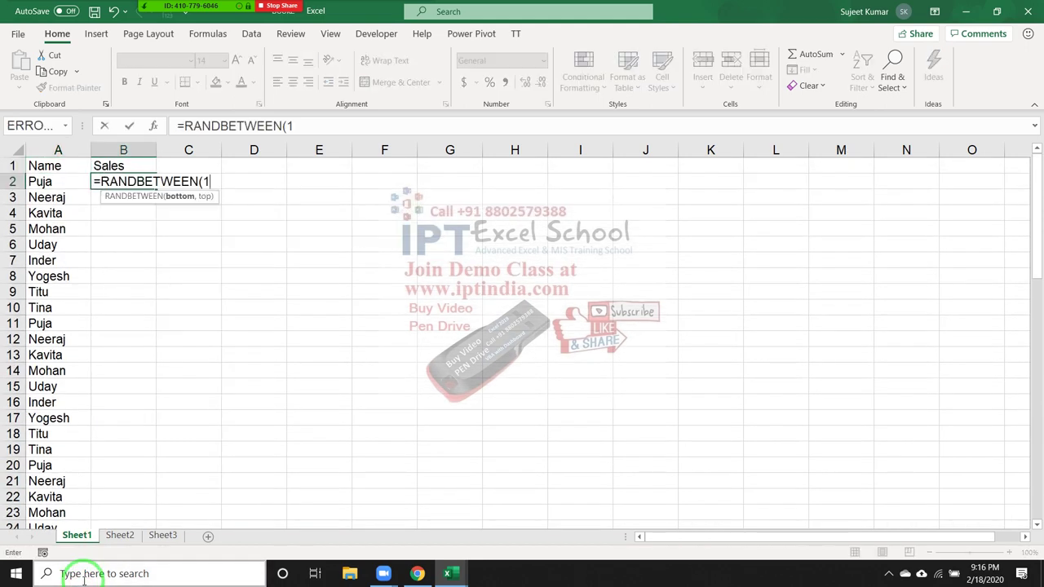
{"action": "type", "text": "0,90"}
{"action": "key", "text": "Return"}
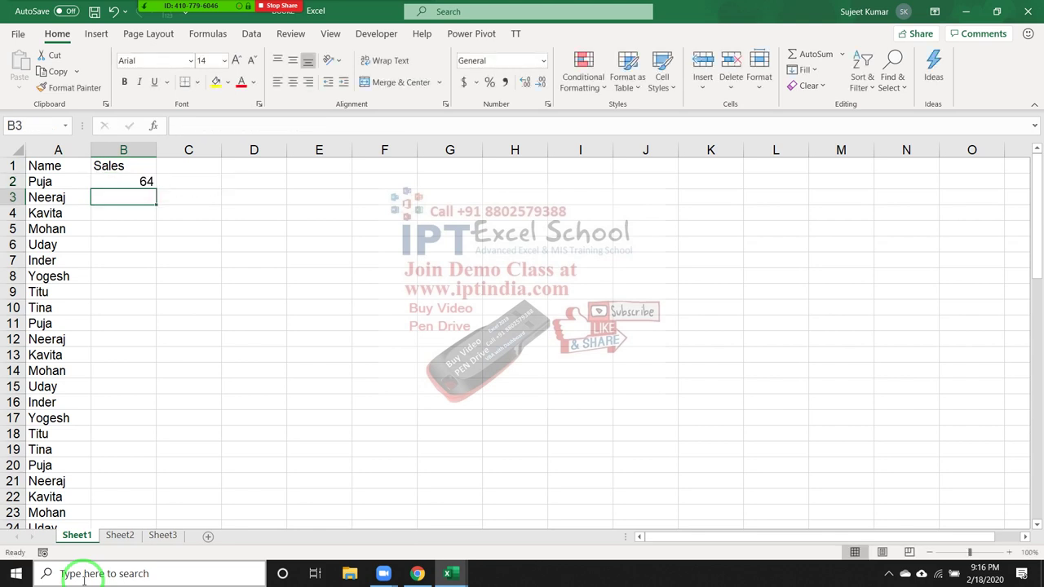
{"action": "key", "text": "Up"}
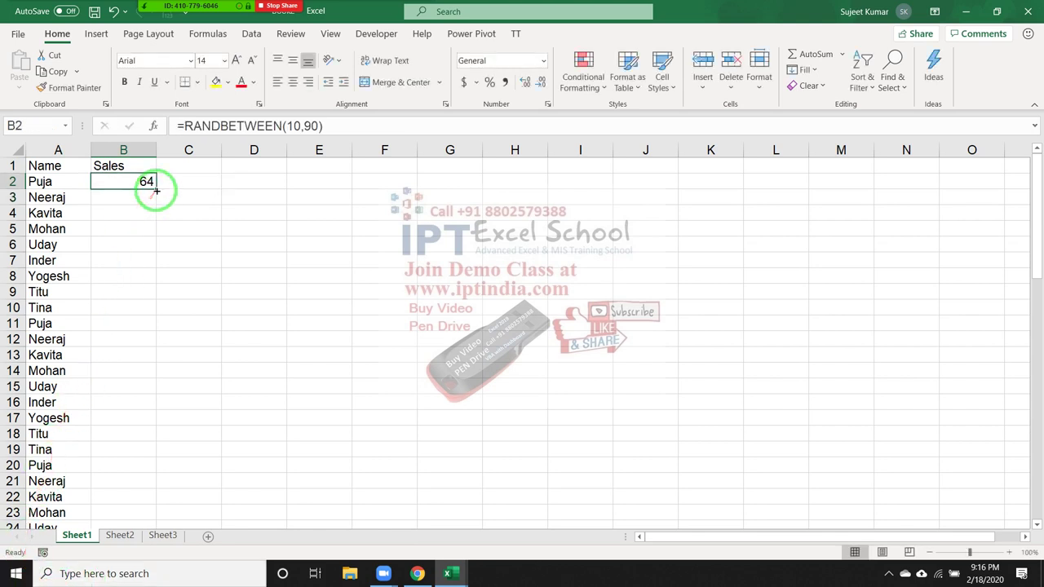
{"action": "double_click", "coordinate": [155, 189]}
Step: Convert the random Sales figures to fixed numbers with Paste Values
{"action": "key", "text": "ctrl+c"}
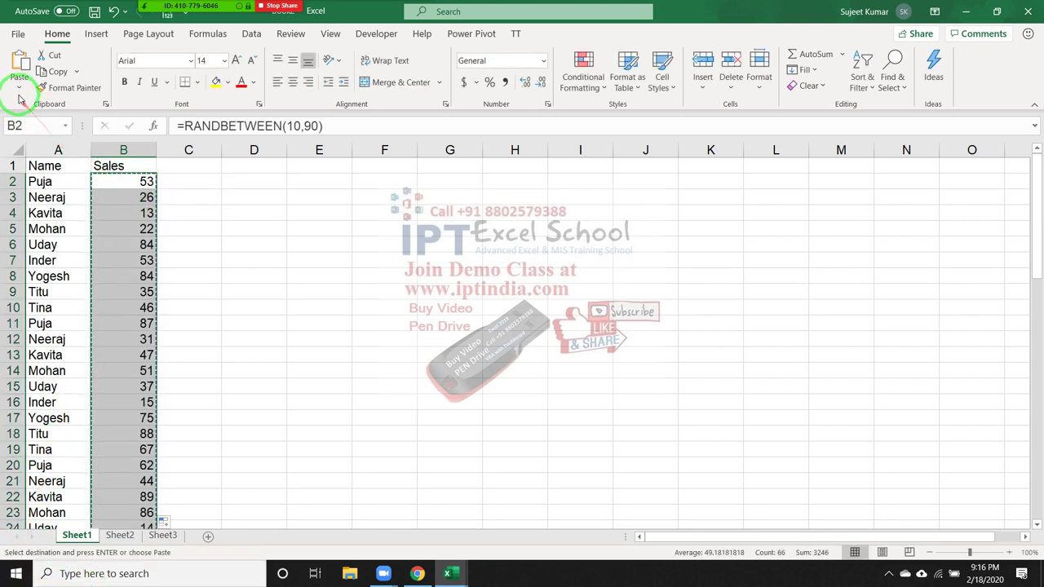
{"action": "left_click", "coordinate": [19, 88]}
{"action": "left_click", "coordinate": [19, 187]}
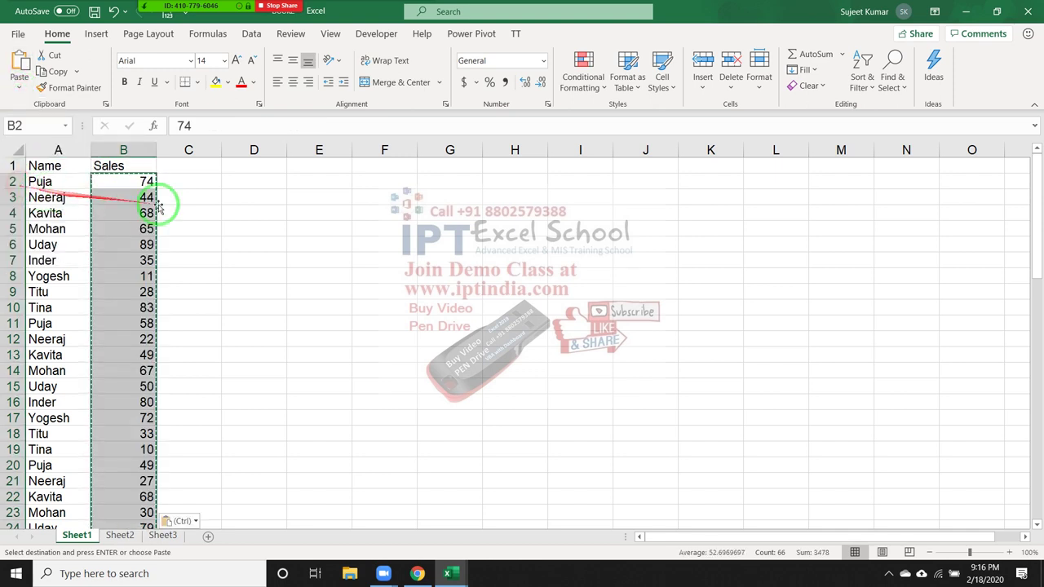
{"action": "left_click", "coordinate": [250, 207]}
Step: Enter Puja as the lookup name in D4, discarding trial entries in E4
{"action": "type", "text": "P"}
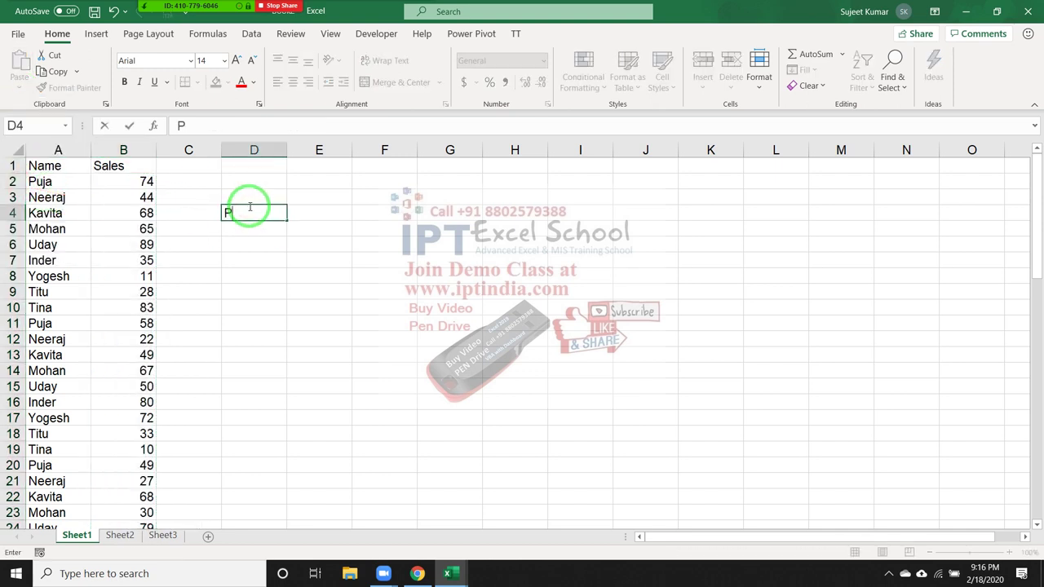
{"action": "type", "text": "uja"}
{"action": "key", "text": "Tab"}
{"action": "type", "text": "="}
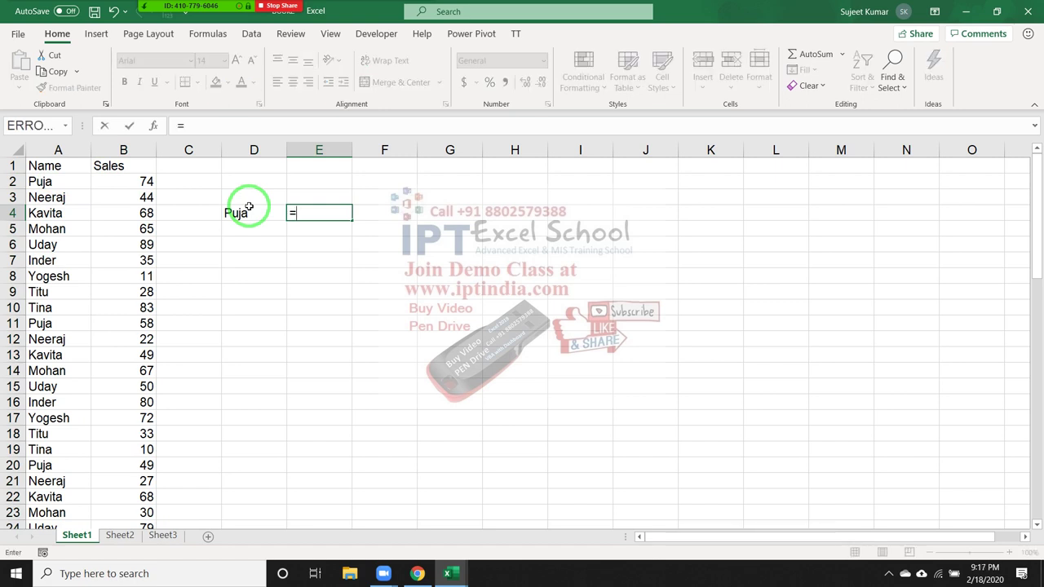
{"action": "type", "text": "vl"}
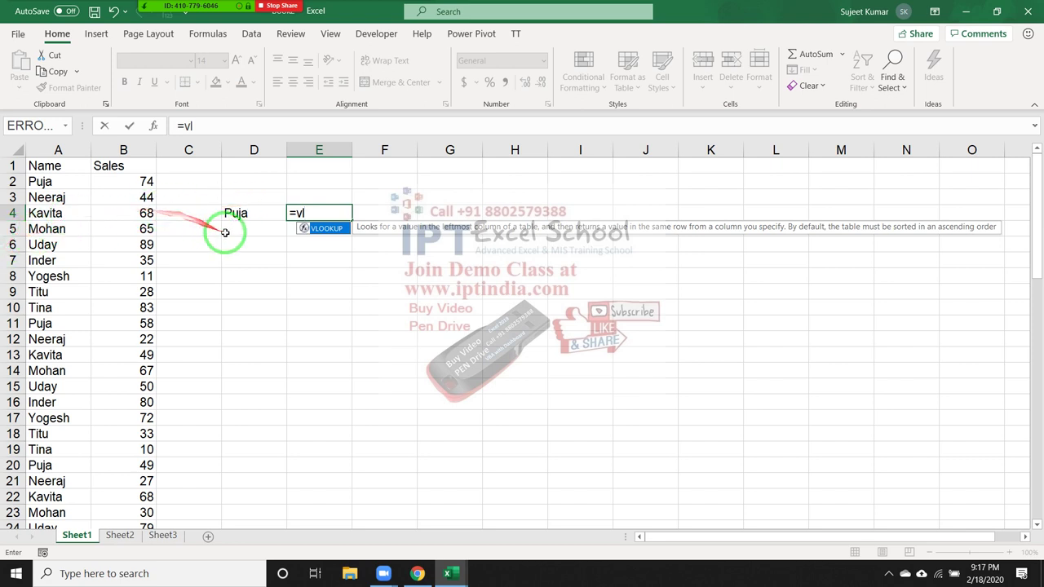
{"action": "key", "text": "Escape"}
{"action": "key", "text": "Escape"}
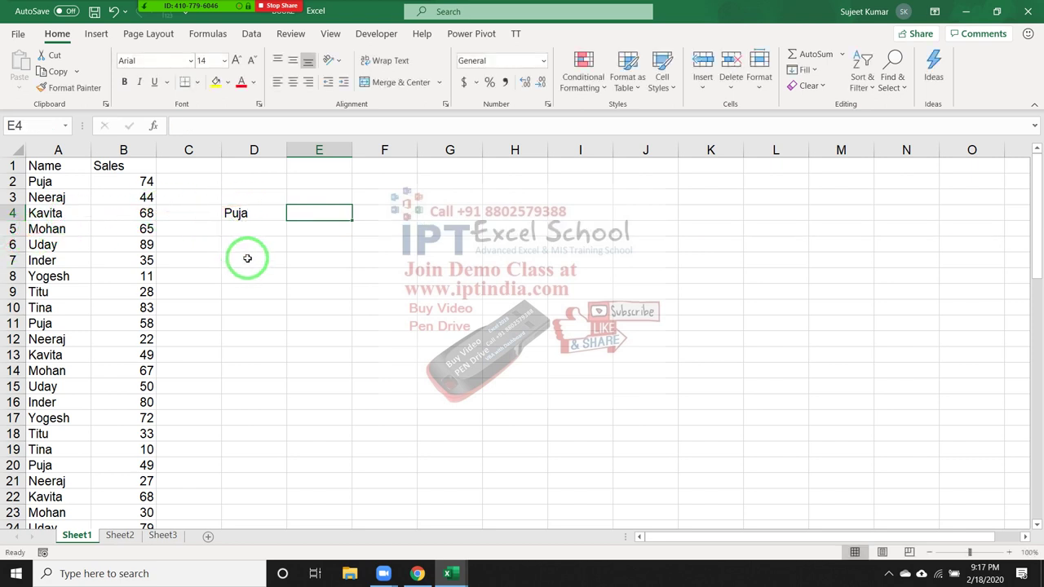
{"action": "left_click_drag", "start_coordinate": [247, 258], "coordinate": [279, 398]}
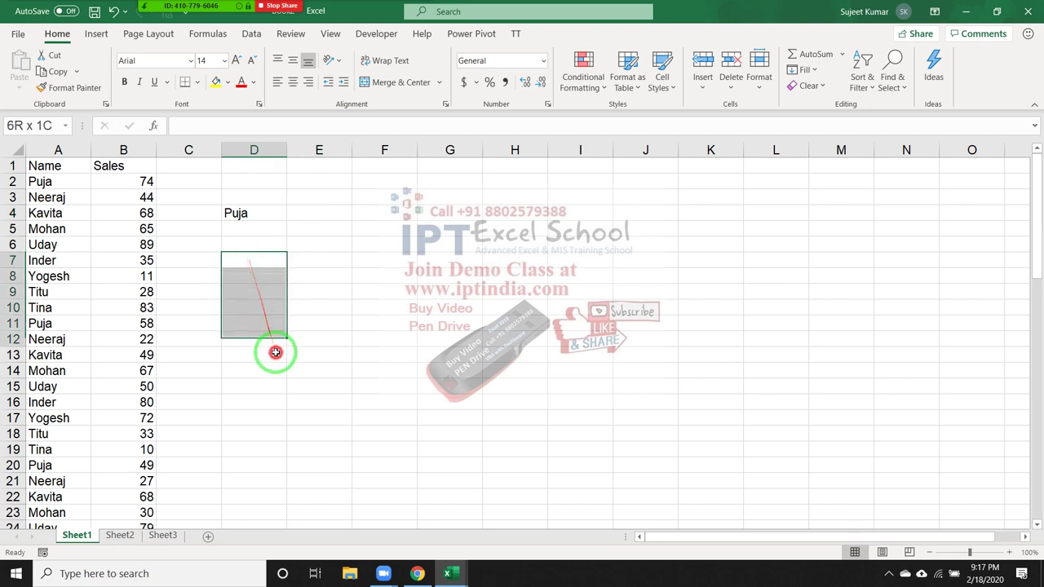
{"action": "left_click", "coordinate": [327, 215]}
{"action": "type", "text": "74,"}
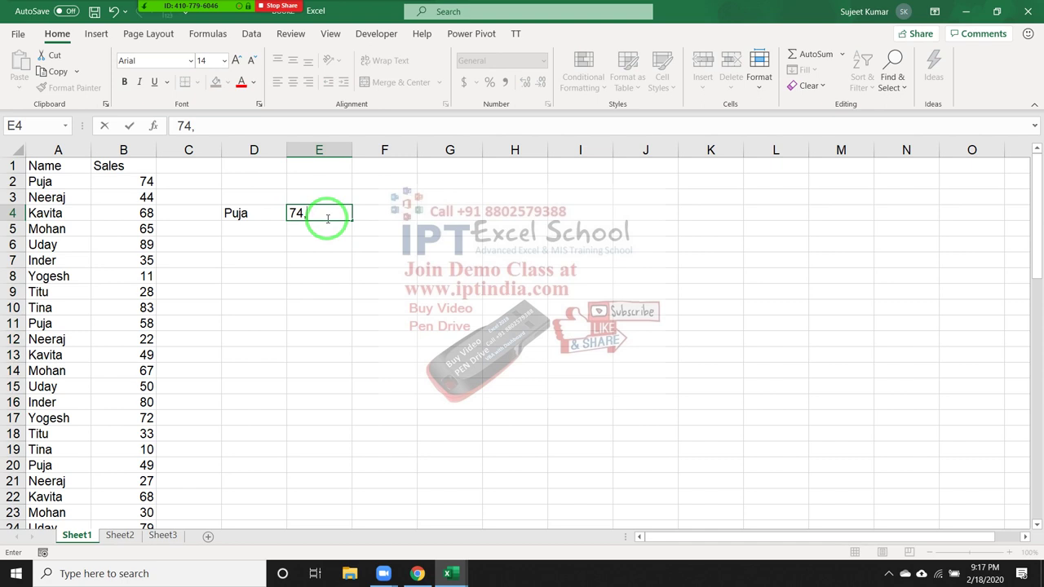
{"action": "key", "text": "Escape"}
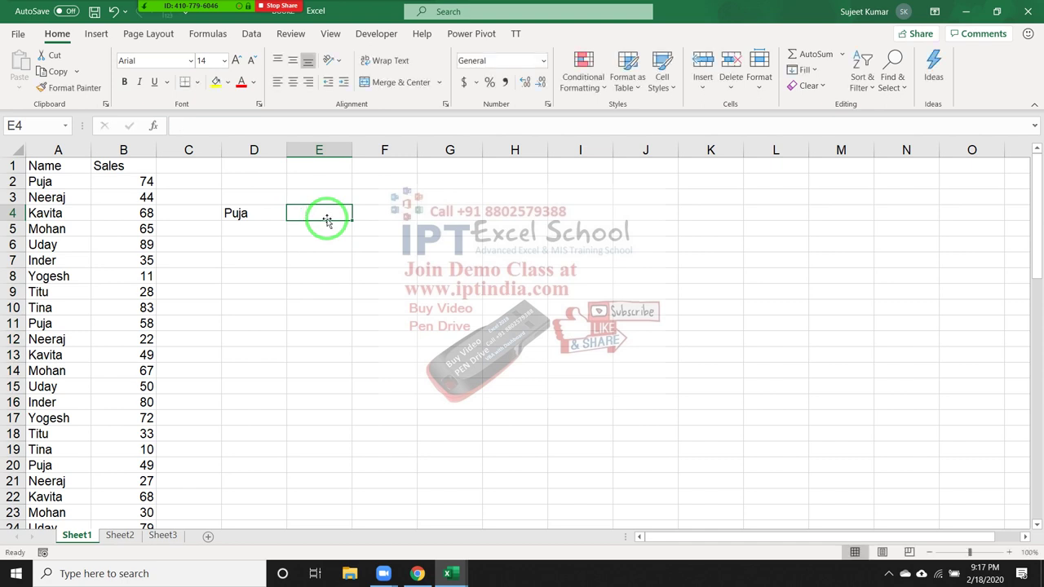
Step: Insert TEXTJOIN into E4 from the =te function suggestions
{"action": "type", "text": "="}
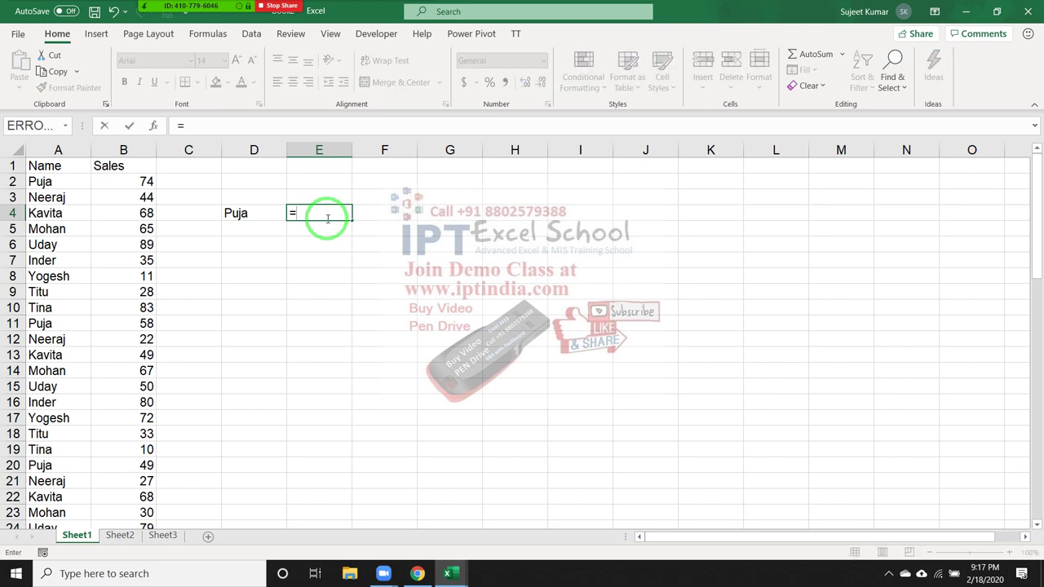
{"action": "type", "text": "te"}
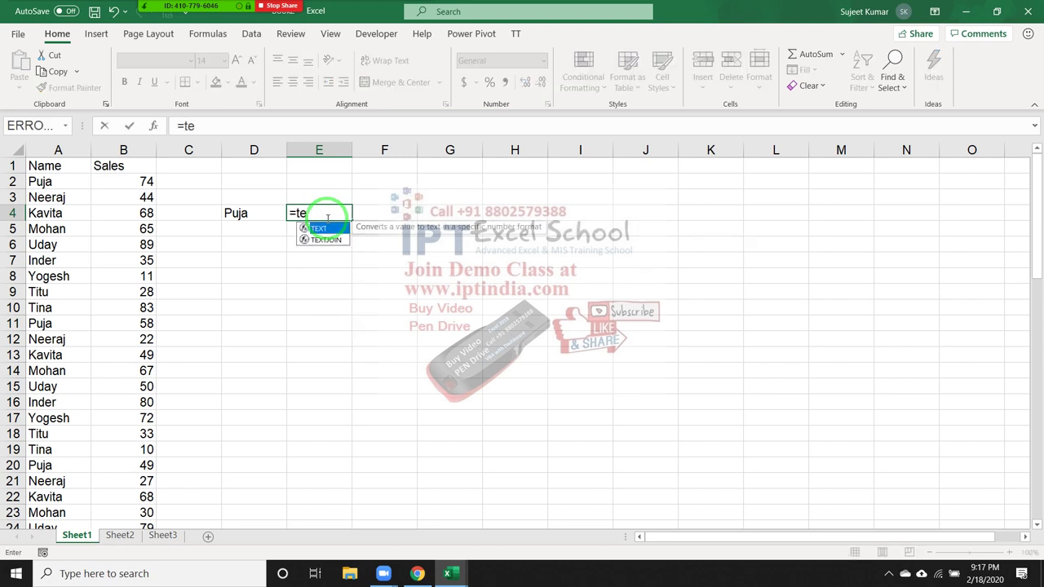
{"action": "key", "text": "Down"}
{"action": "key", "text": "Tab"}
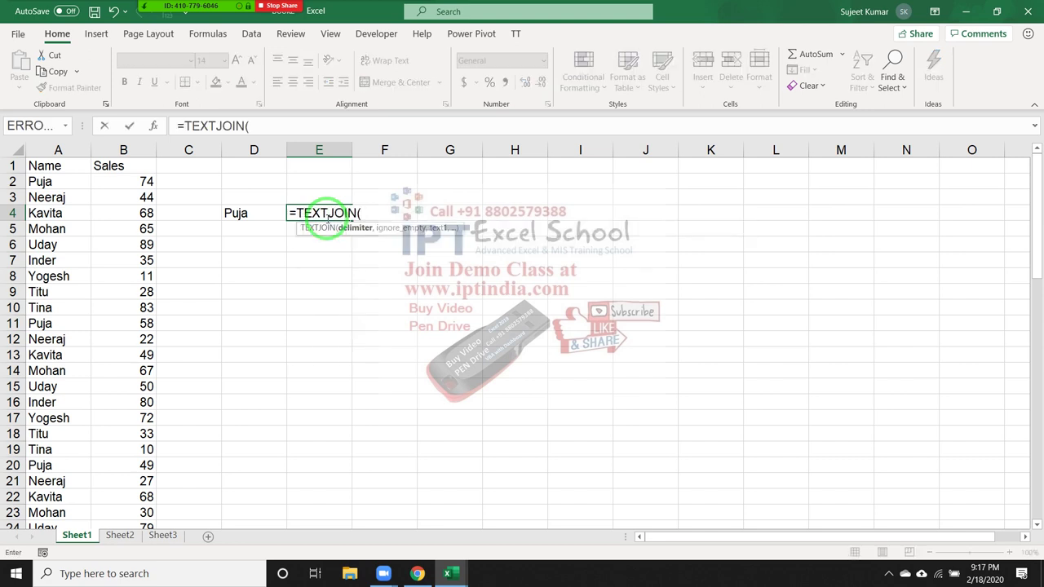
{"action": "left_click", "coordinate": [57, 11]}
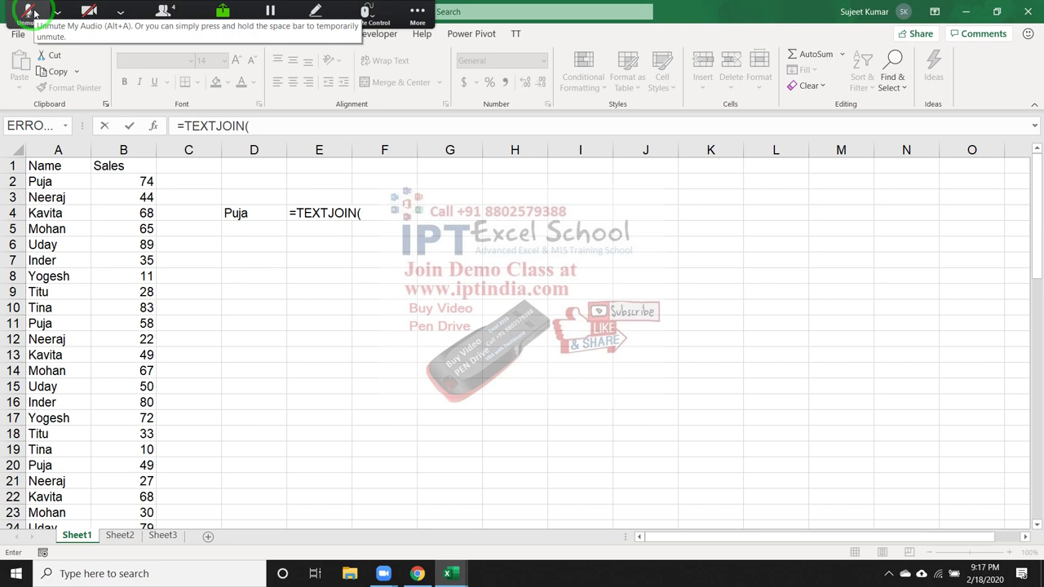
{"action": "left_click", "coordinate": [120, 12]}
{"action": "left_click", "coordinate": [416, 11]}
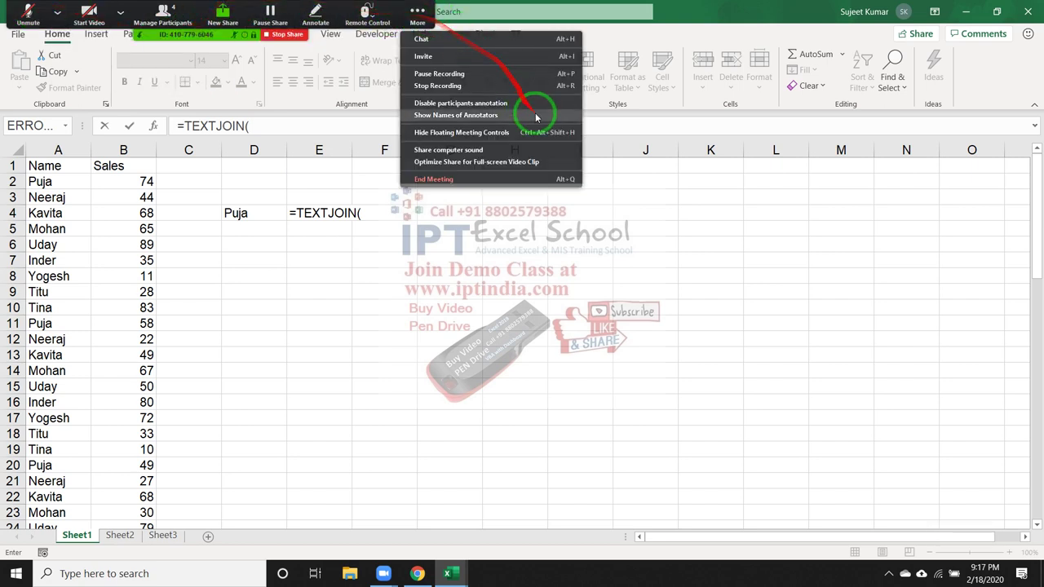
{"action": "left_click", "coordinate": [889, 573]}
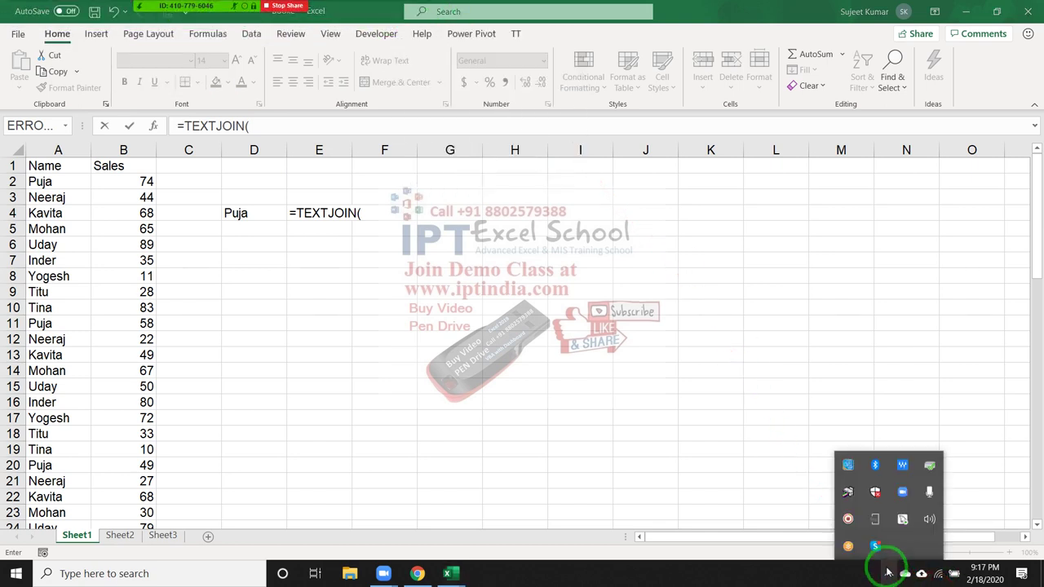
{"action": "left_click", "coordinate": [848, 523]}
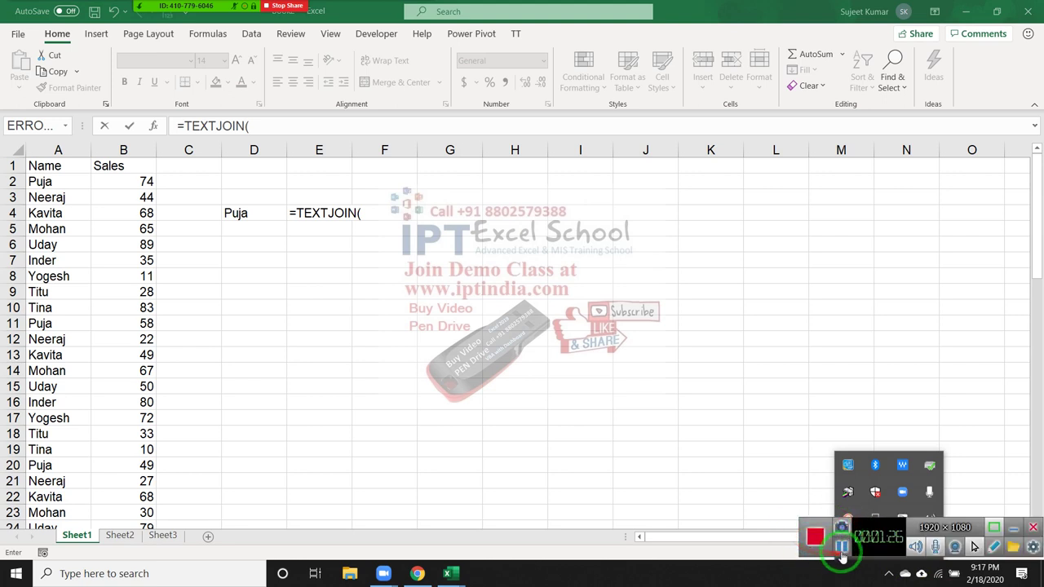
{"action": "left_click", "coordinate": [900, 410]}
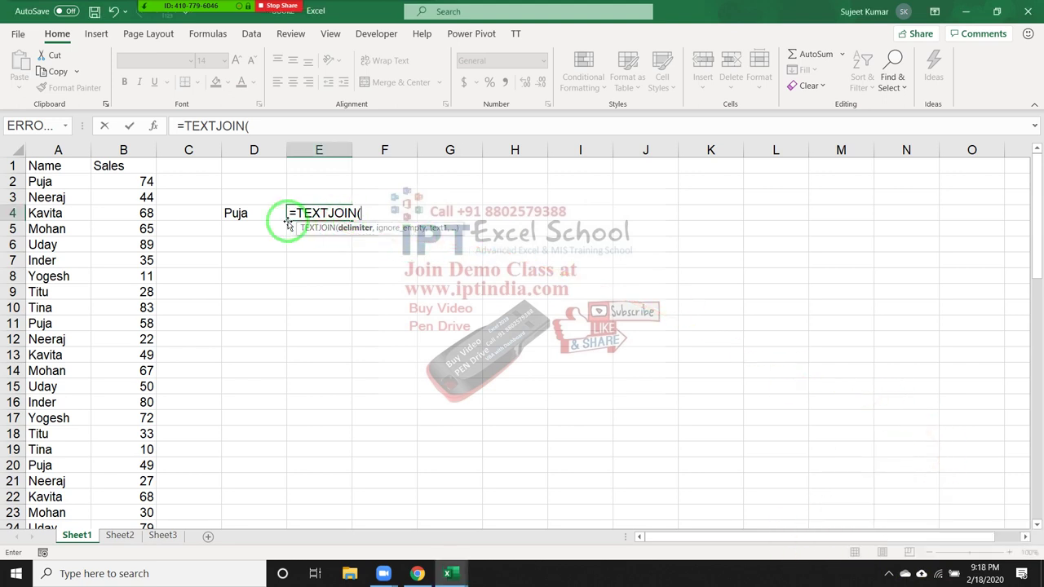
{"action": "type", "text": "\""}
{"action": "type", "text": ",:"}
Step: Give TEXTJOIN a comma delimiter, skip the ignore-empty argument, and nest an IF
{"action": "key", "text": "BackSpace"}
{"action": "type", "text": "\""}
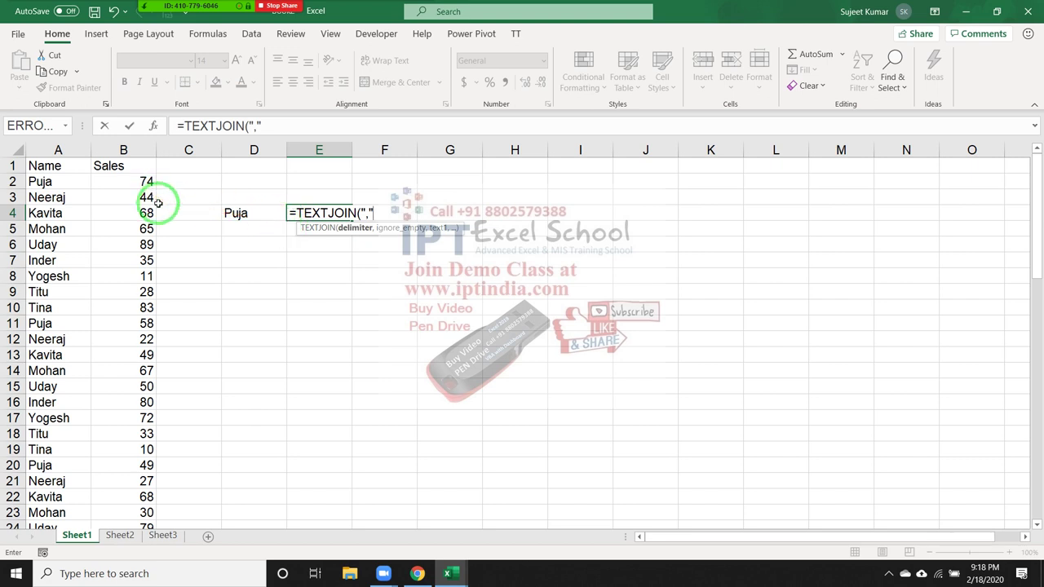
{"action": "type", "text": ","}
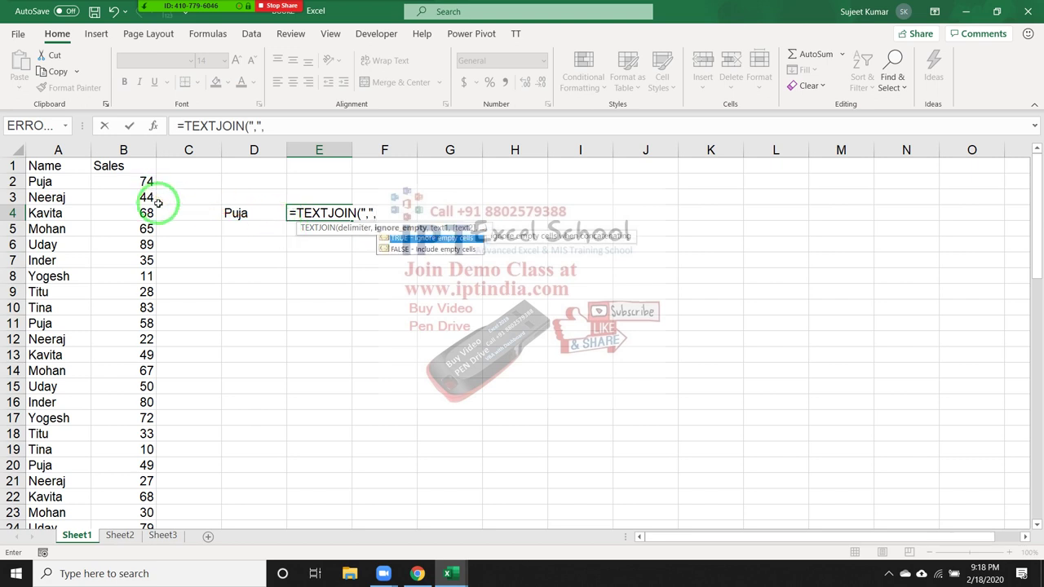
{"action": "type", "text": ","}
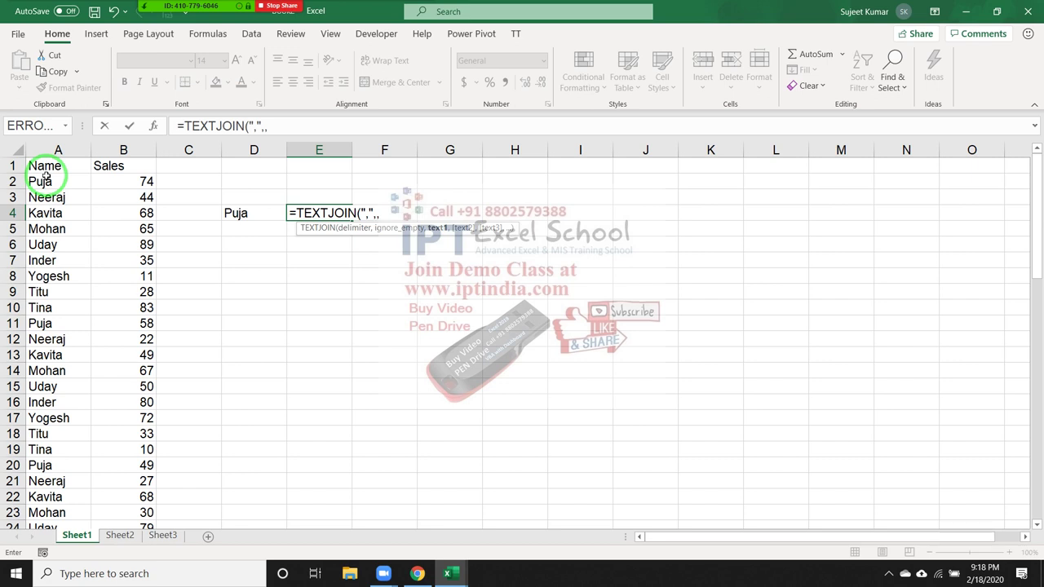
{"action": "type", "text": "if"}
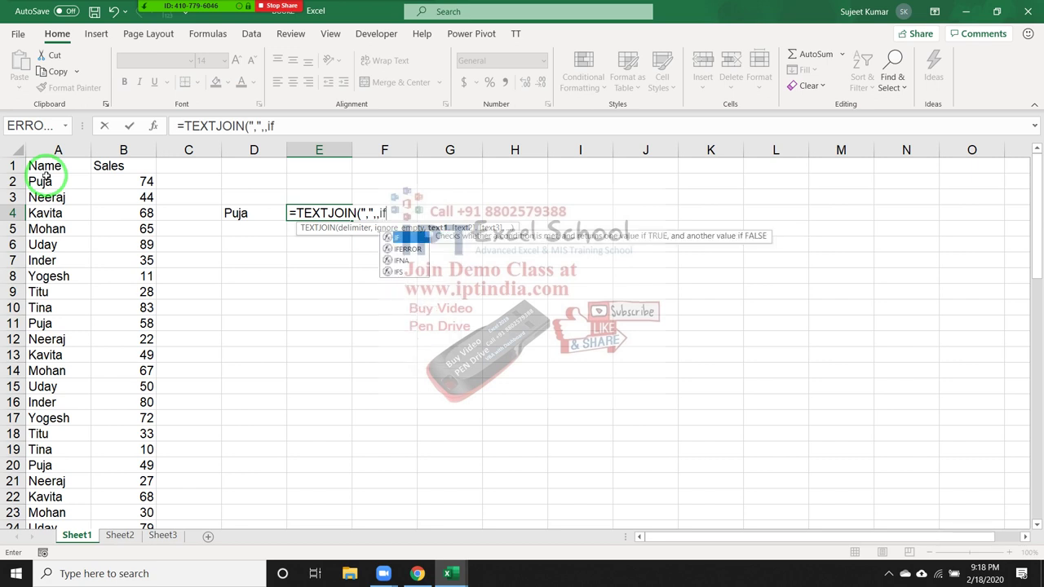
{"action": "key", "text": "Tab"}
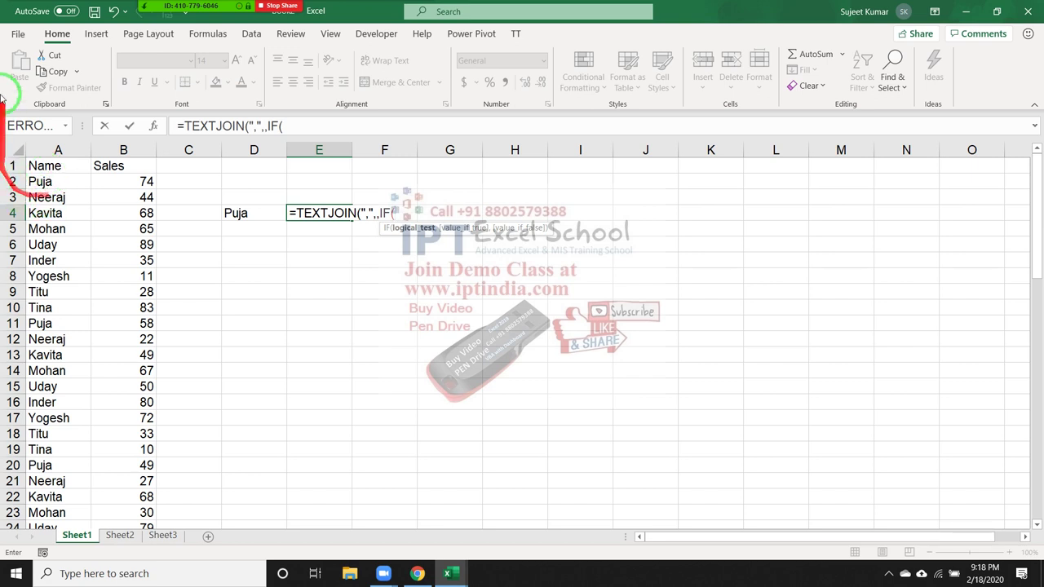
Step: Make the IF test compare names A2:A67 against Puja in D4
{"action": "left_click_drag", "start_coordinate": [37, 185], "coordinate": [49, 189]}
{"action": "left_click", "coordinate": [41, 183]}
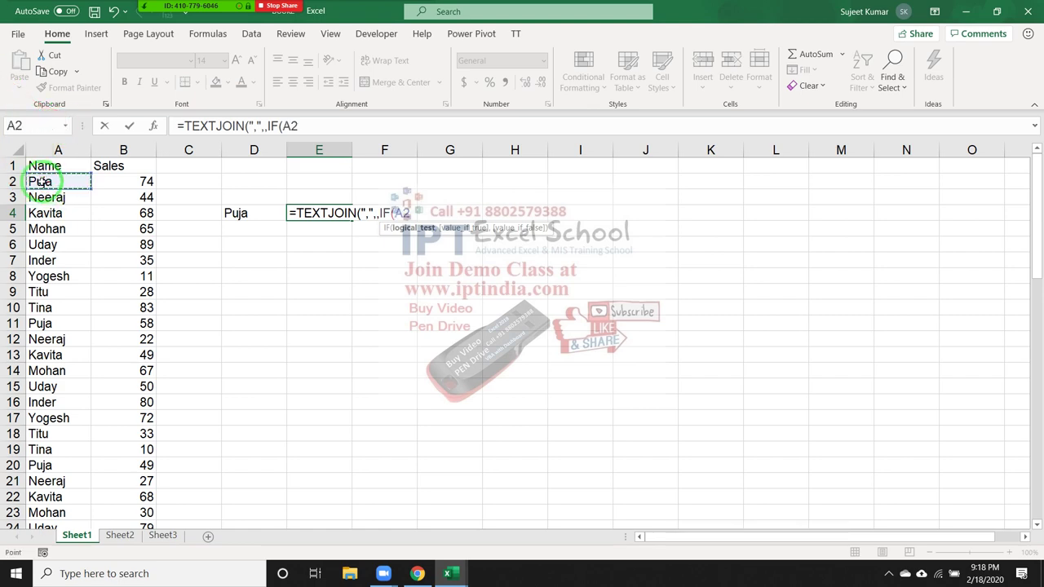
{"action": "key", "text": "ctrl+shift+Down"}
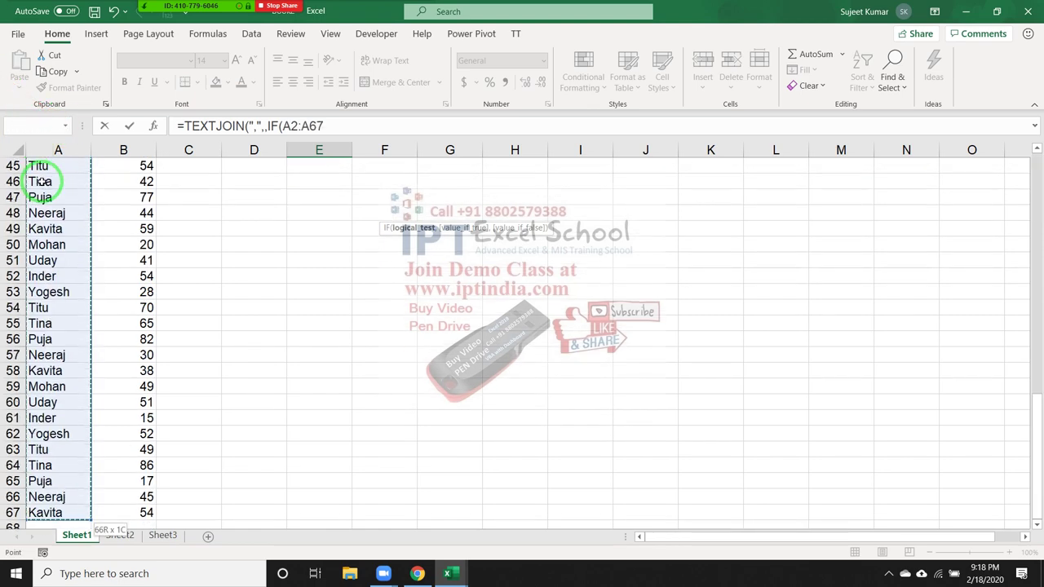
{"action": "type", "text": "="}
{"action": "key", "text": "Left"}
{"action": "key", "text": "Left"}
{"action": "key", "text": "Right"}
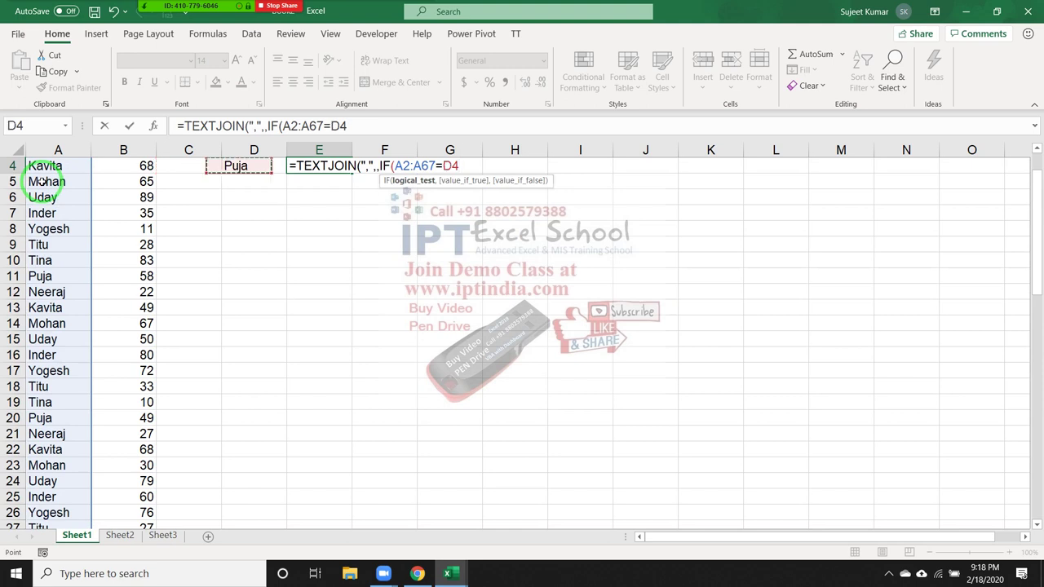
{"action": "type", "text": ","}
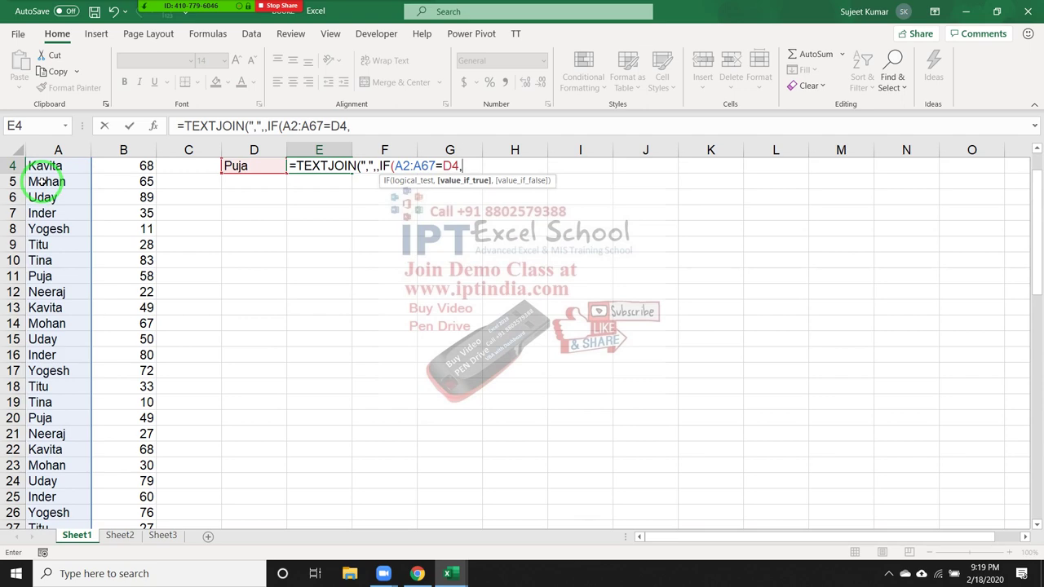
Step: Return sales B2:B67 or blank and commit, giving 74,58,49,85,42,77,82,17
{"action": "key", "text": "Left"}
{"action": "key", "text": "Left"}
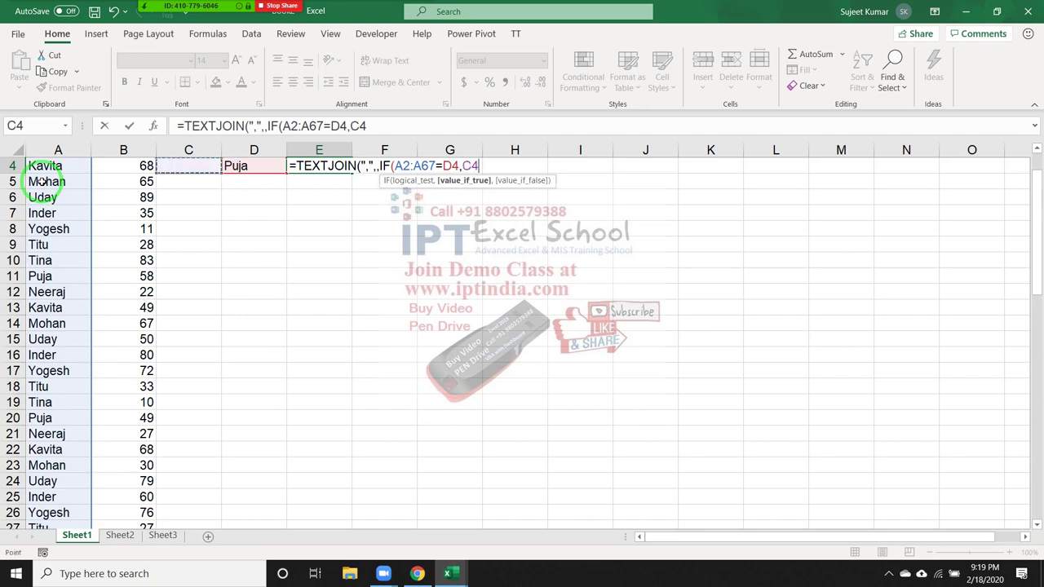
{"action": "key", "text": "Left"}
{"action": "key", "text": "Up"}
{"action": "key", "text": "Up"}
{"action": "key", "text": "ctrl+shift+Down"}
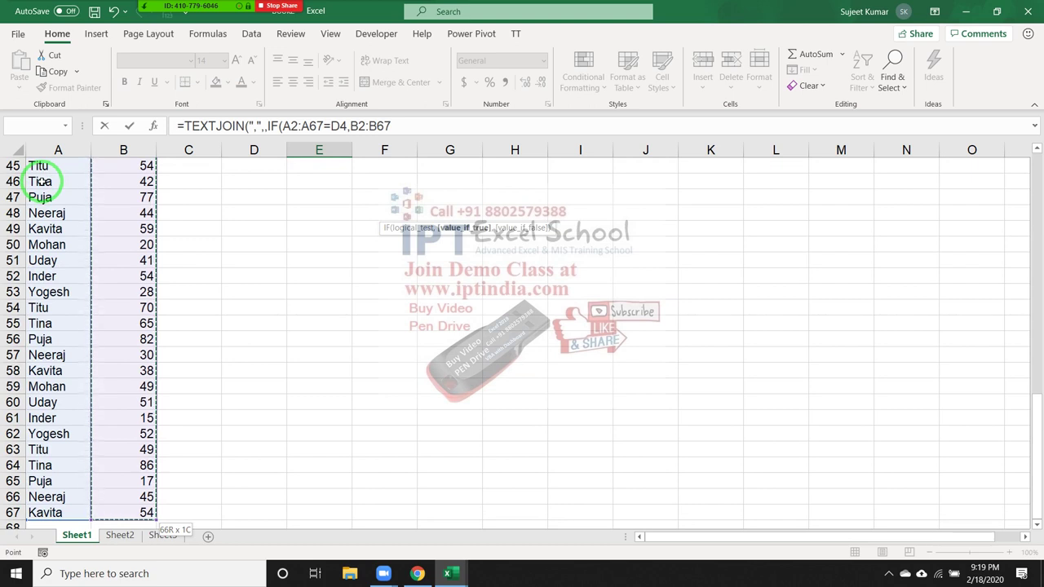
{"action": "type", "text": ","}
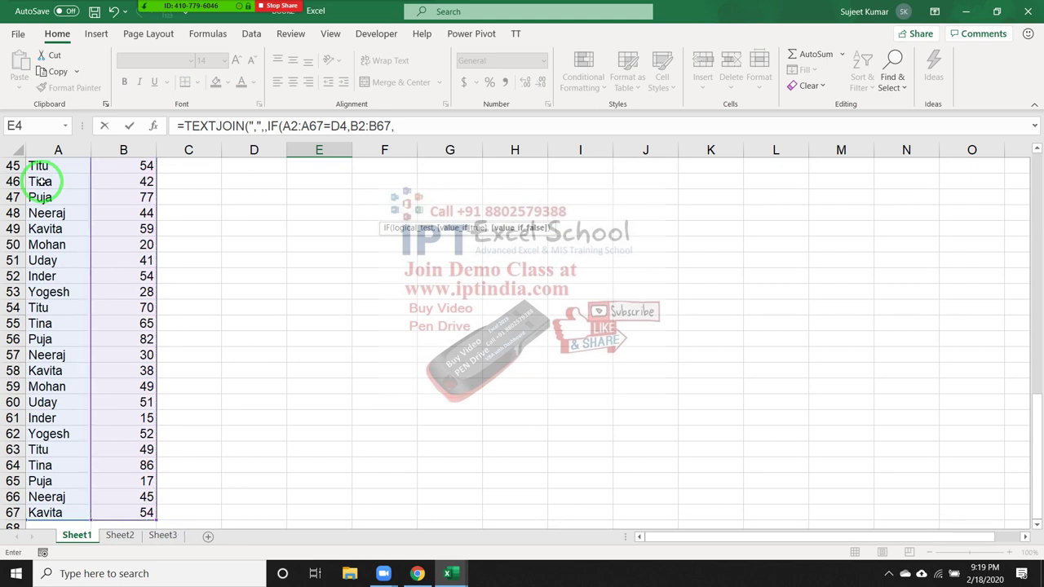
{"action": "type", "text": "\"\")"}
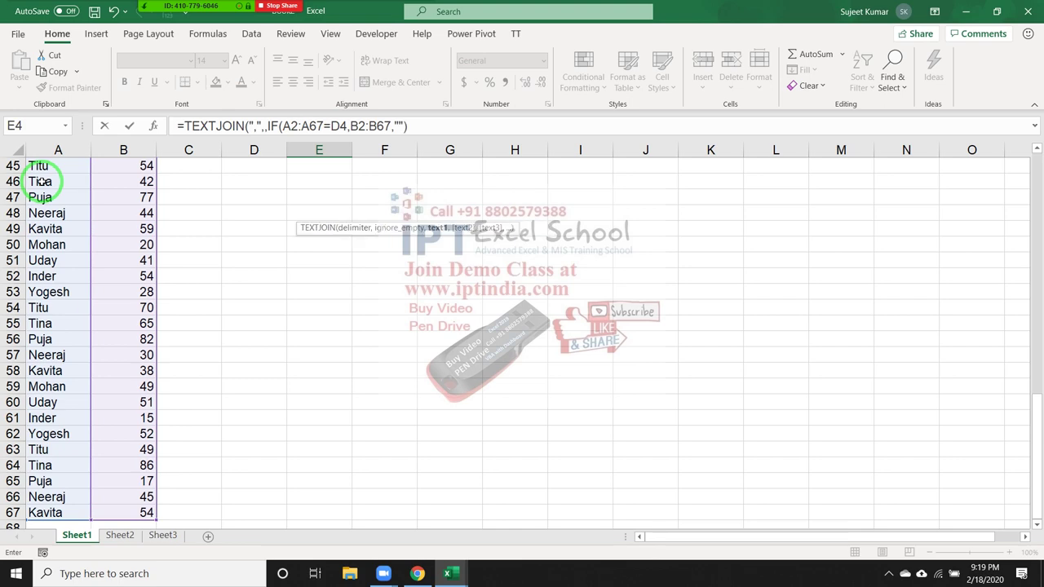
{"action": "key", "text": "Return"}
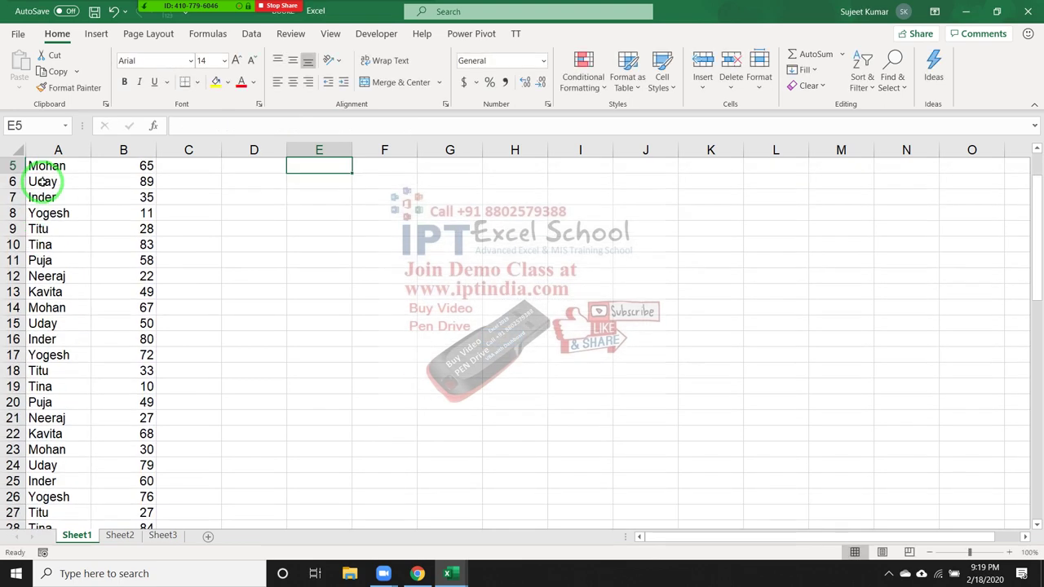
{"action": "key", "text": "Up"}
{"action": "key", "text": "Up"}
{"action": "key", "text": "Down"}
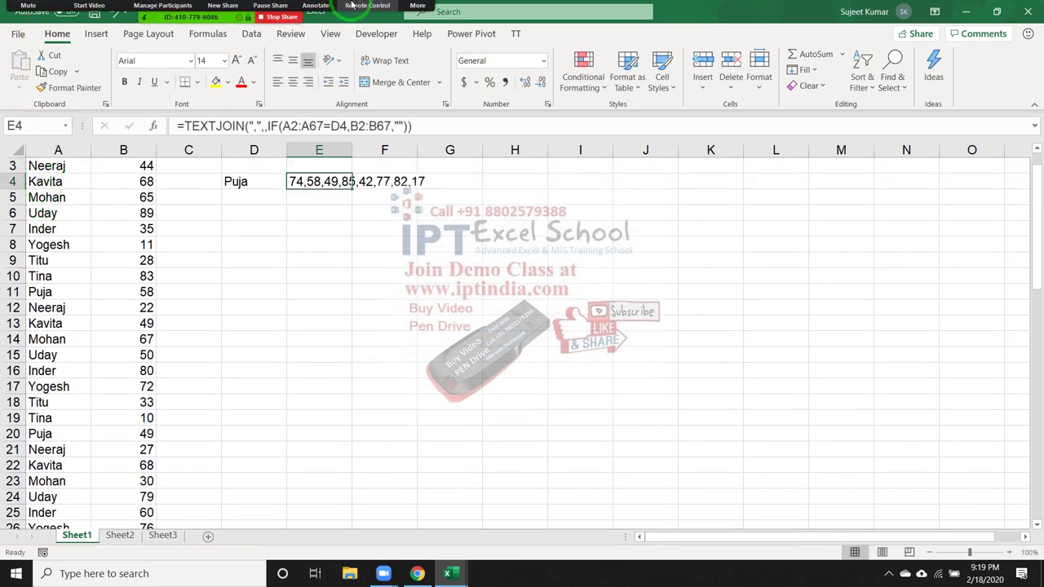
Step: Close Zoom's participant list and review E4's formula without changing it
{"action": "left_click", "coordinate": [184, 24]}
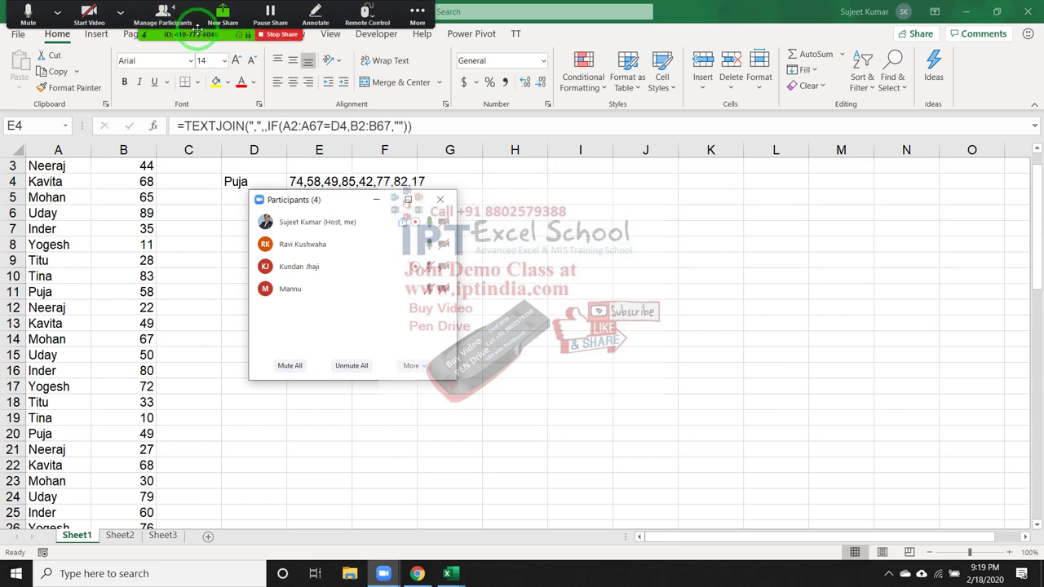
{"action": "left_click", "coordinate": [440, 199]}
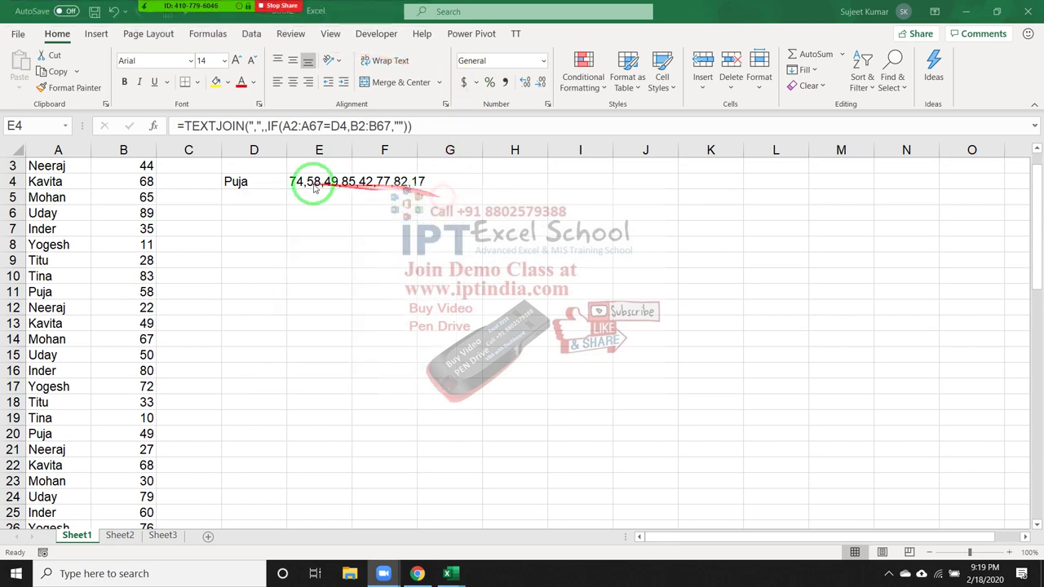
{"action": "double_click", "coordinate": [312, 181]}
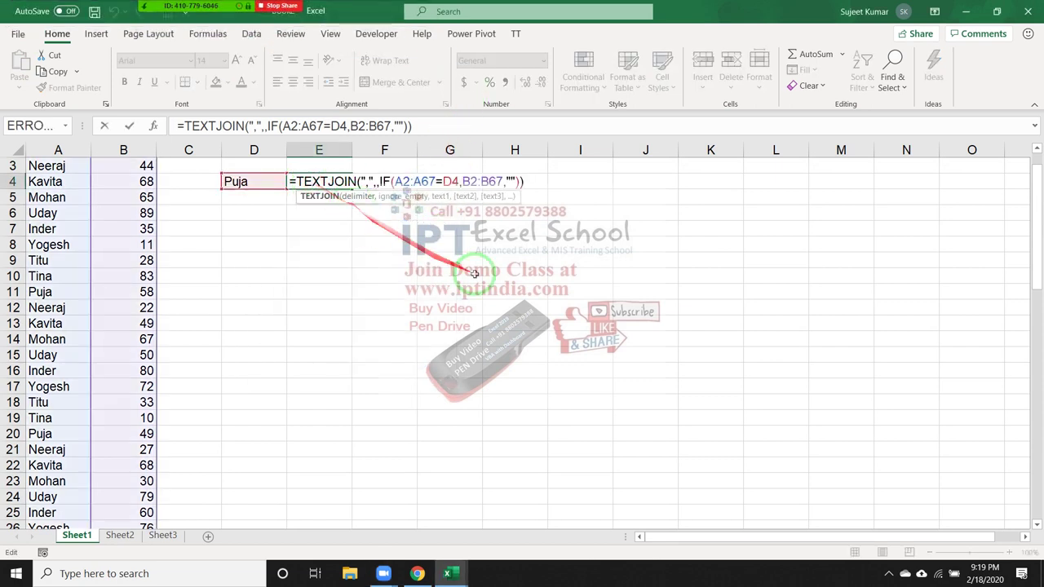
{"action": "key", "text": "Escape"}
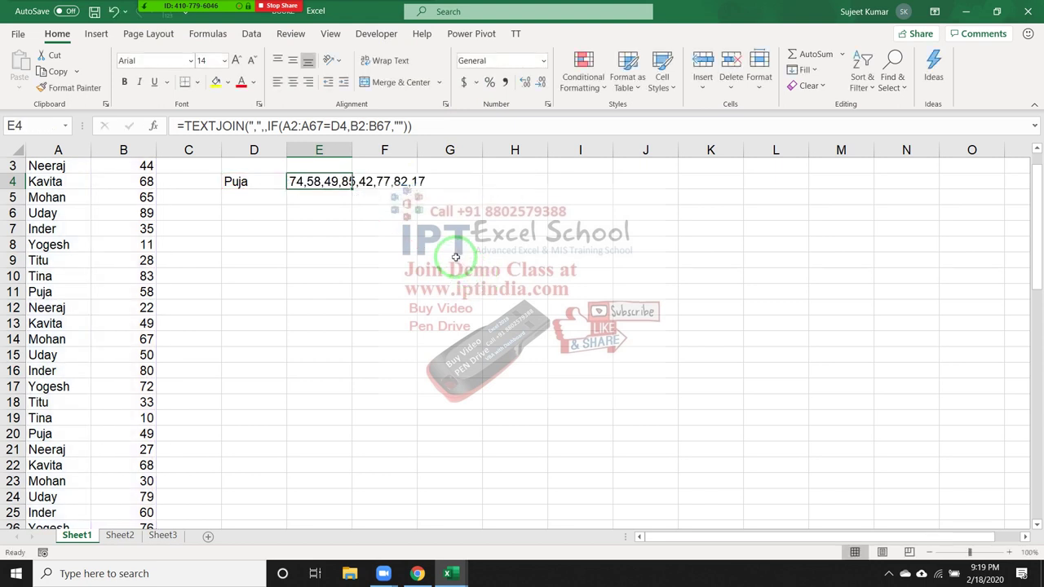
{"action": "key", "text": "Down"}
{"action": "key", "text": "Down"}
{"action": "key", "text": "Left"}
Step: Type Puja as a second label in D6
{"action": "type", "text": "P"}
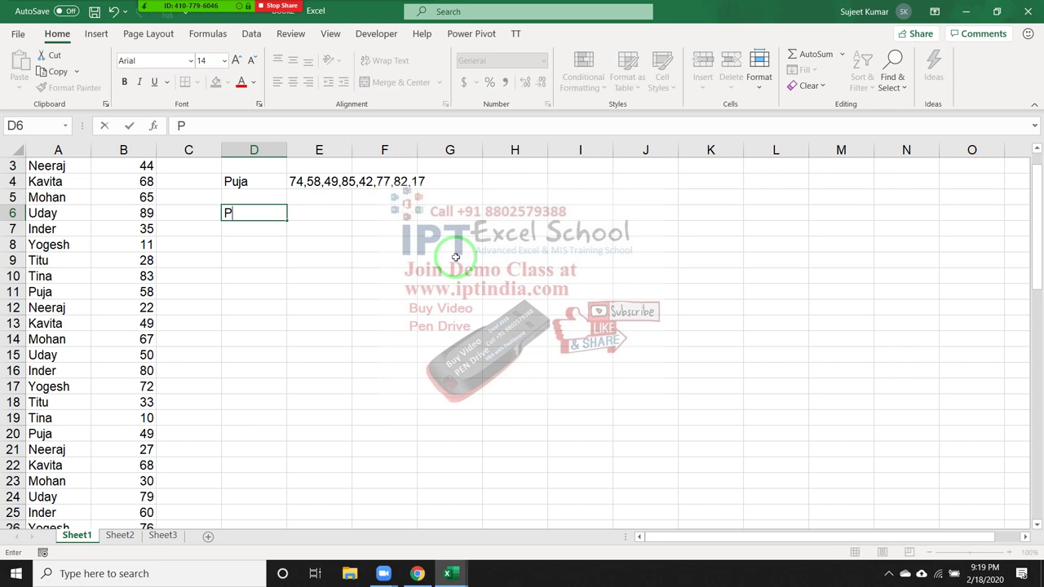
{"action": "type", "text": "uja"}
{"action": "key", "text": "Tab"}
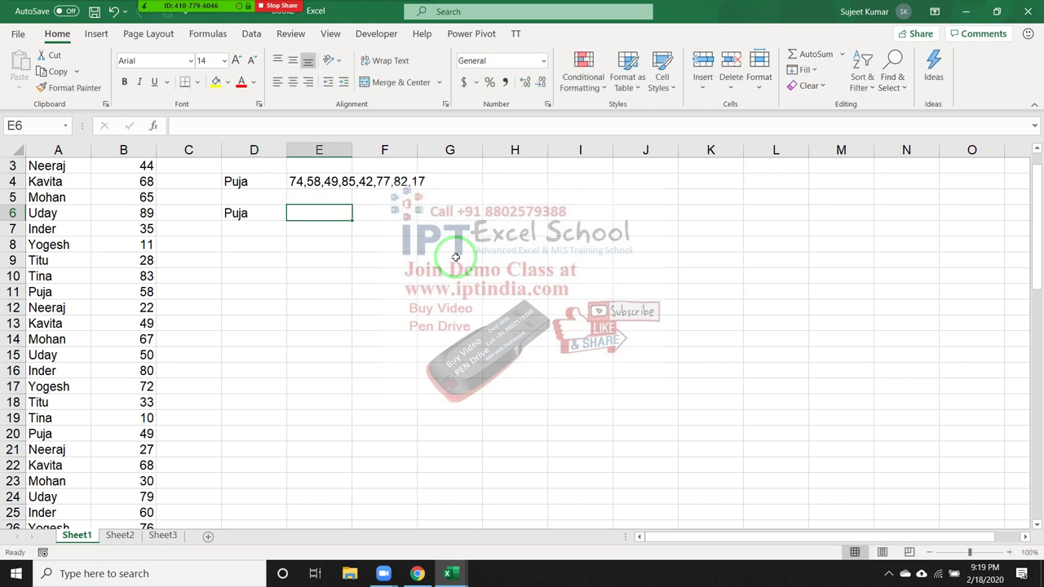
{"action": "type", "text": "=tex"}
{"action": "key", "text": "Escape"}
{"action": "key", "text": "Escape"}
Step: Show the Sales column's minimum (10) with =MIN(B:B) in C7 and maximum (89) with =MAX(B:B) in C8
{"action": "left_click", "coordinate": [192, 226]}
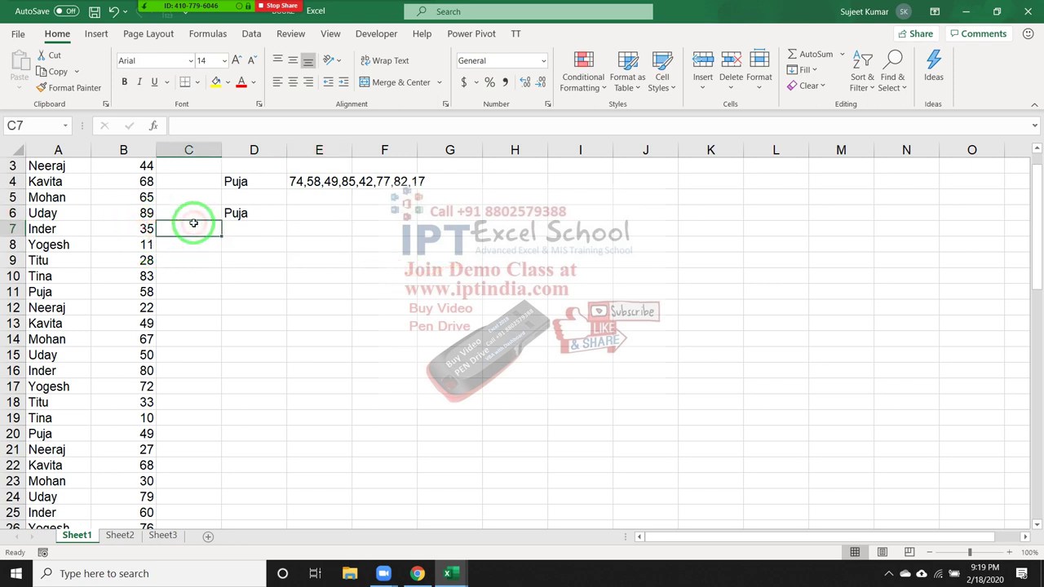
{"action": "type", "text": "=min"}
{"action": "key", "text": "Tab"}
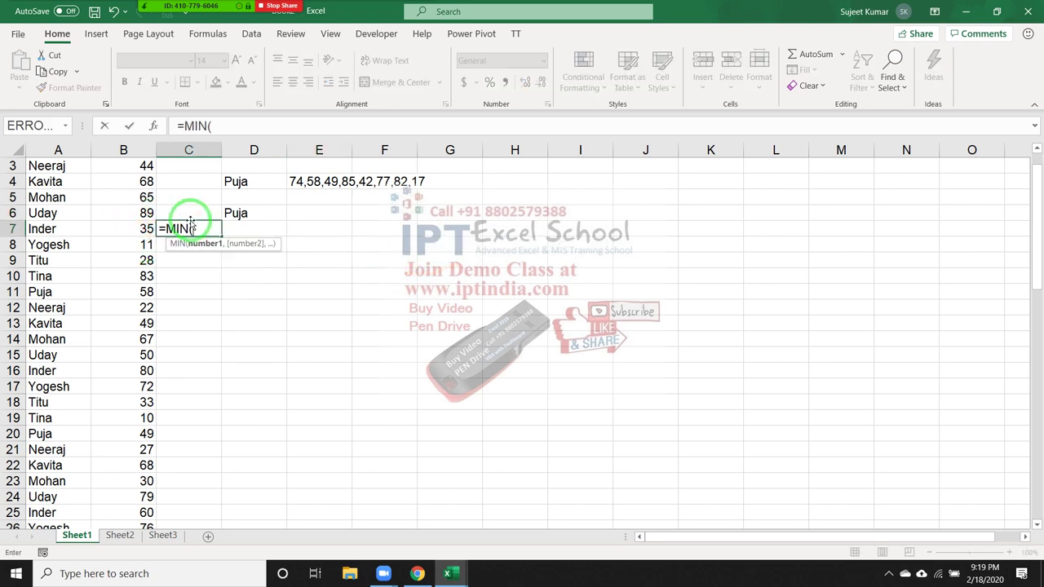
{"action": "left_click", "coordinate": [140, 147]}
{"action": "key", "text": "Return"}
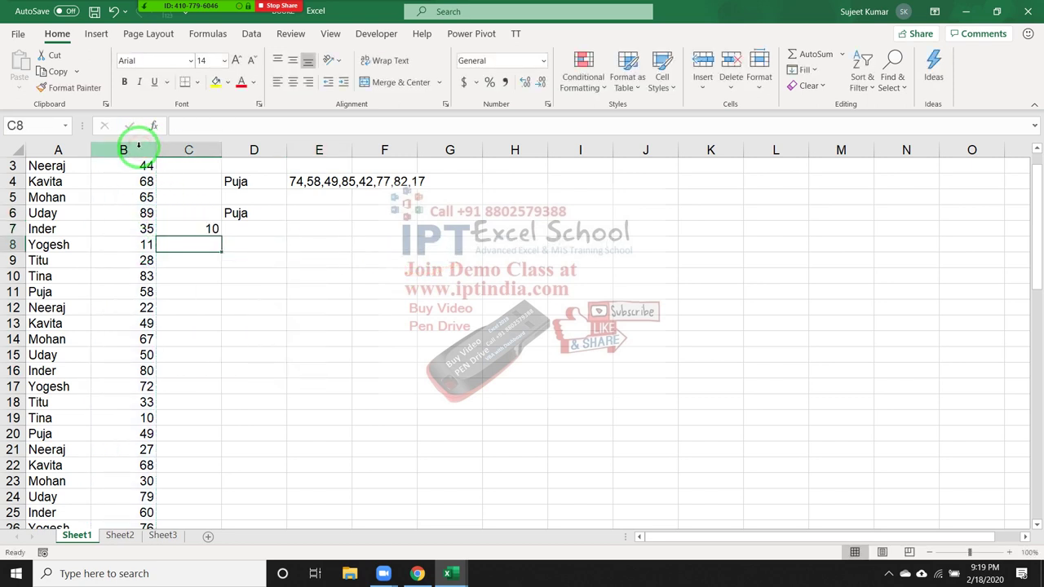
{"action": "type", "text": "="}
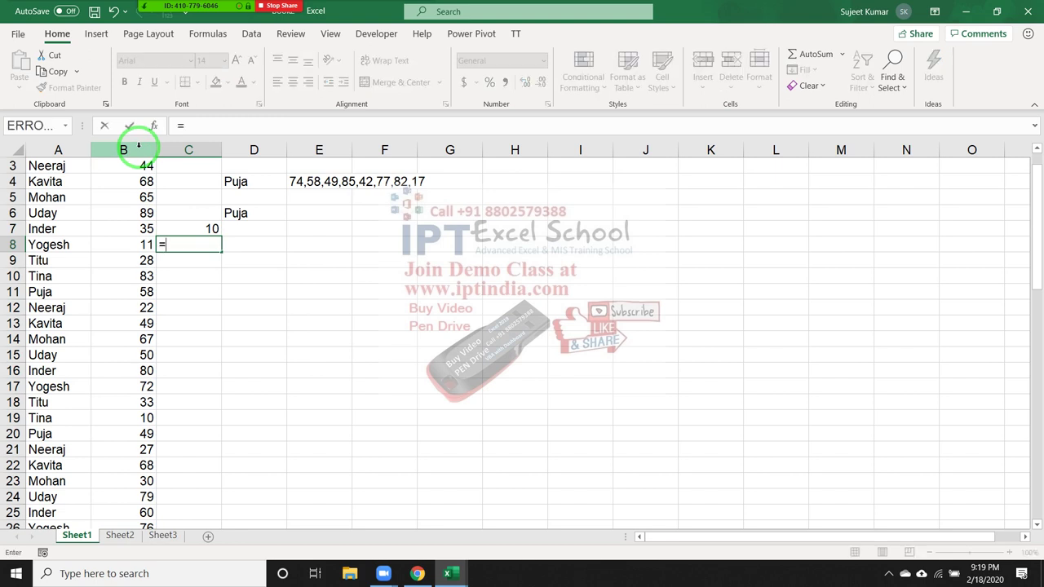
{"action": "type", "text": "ma"}
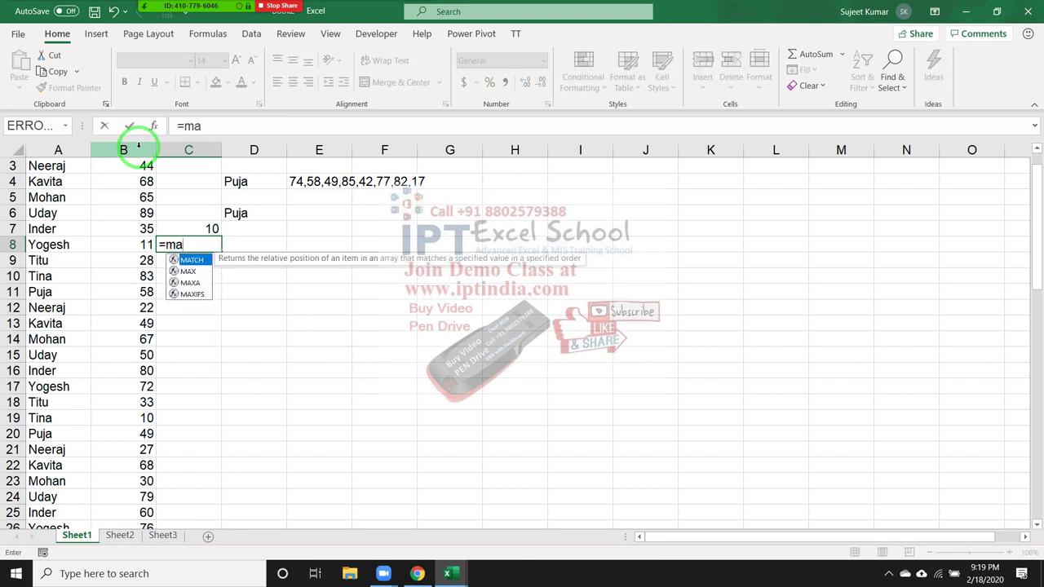
{"action": "key", "text": "Tab"}
{"action": "key", "text": "Left"}
{"action": "left_click", "coordinate": [139, 147]}
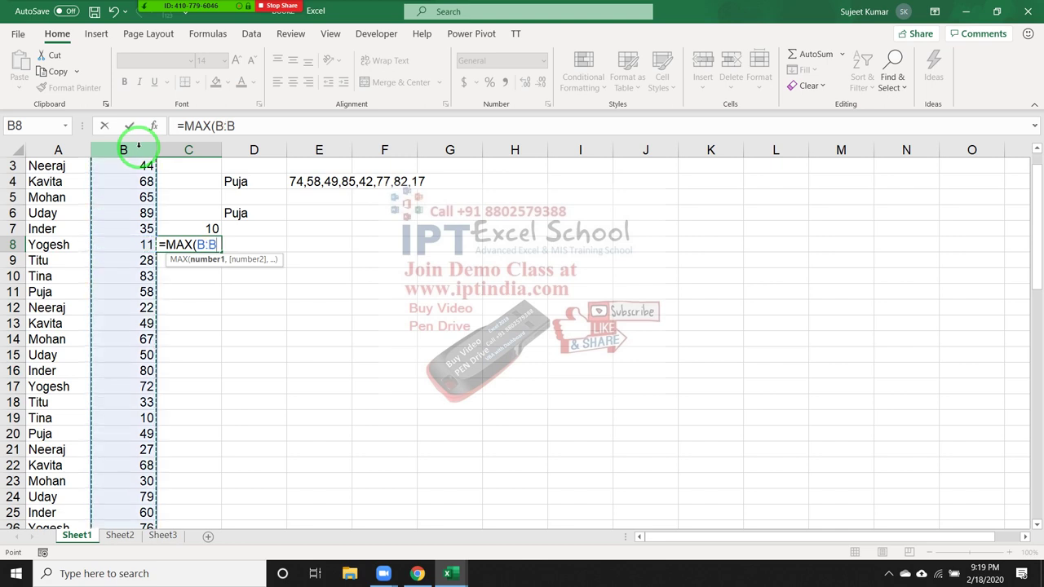
{"action": "key", "text": "Return"}
{"action": "scroll", "coordinate": [245, 158], "scroll_direction": "up", "scroll_amount": 1}
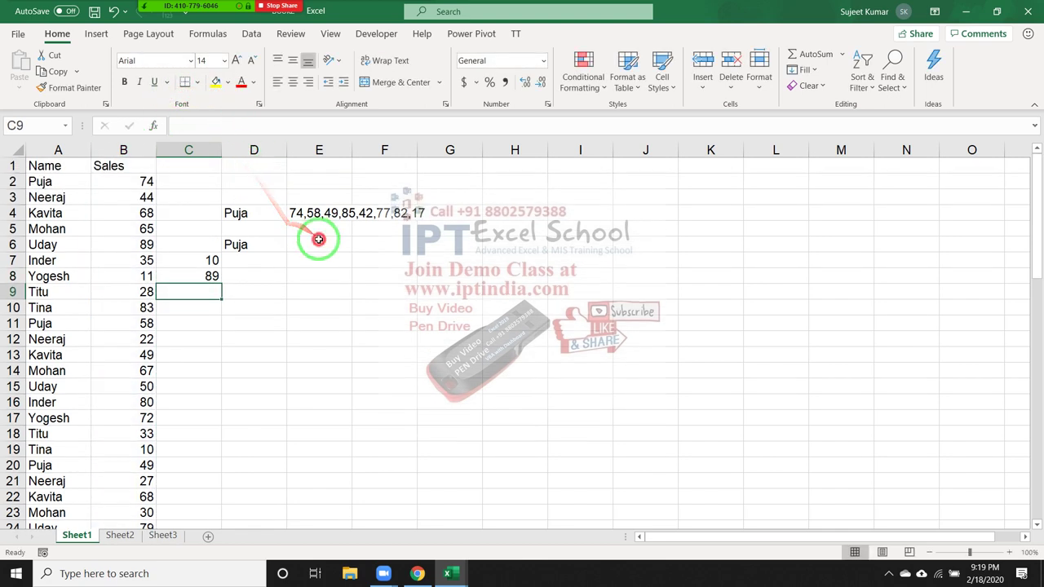
{"action": "left_click", "coordinate": [324, 247]}
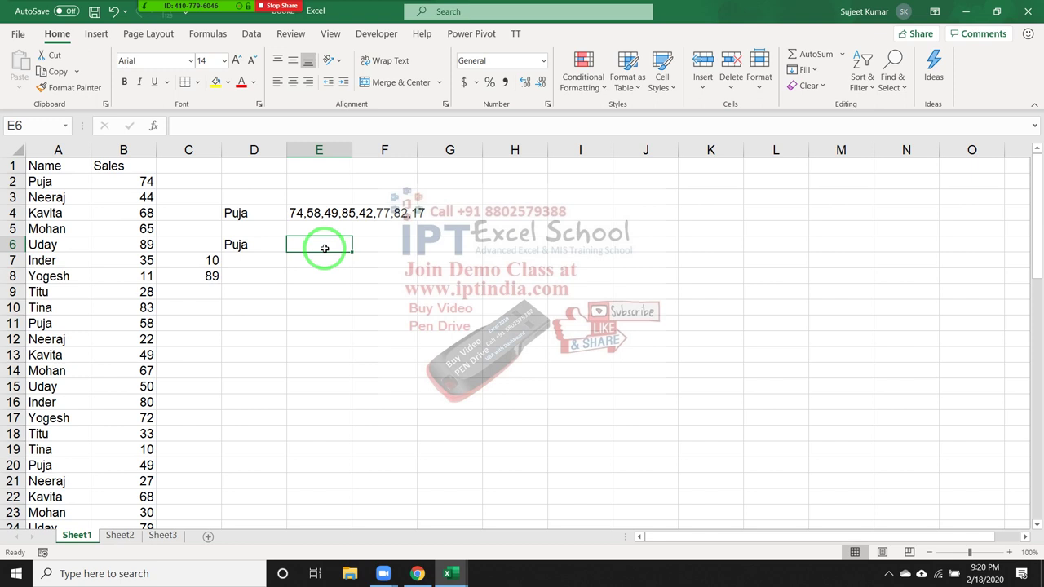
Step: Start =MAX(IF( in E6 testing names A2:A67 against D6
{"action": "type", "text": "=m"}
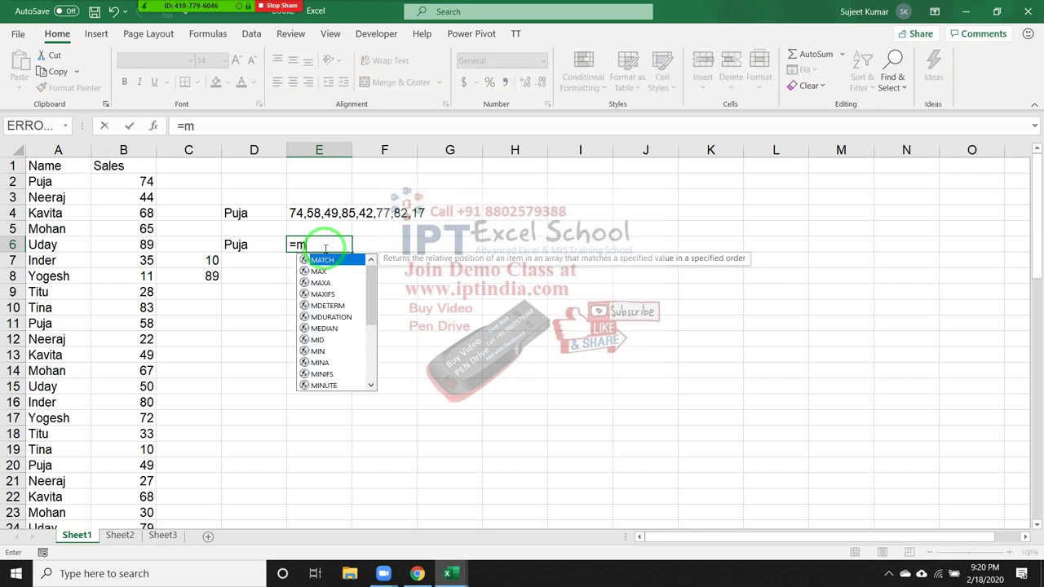
{"action": "type", "text": "ax"}
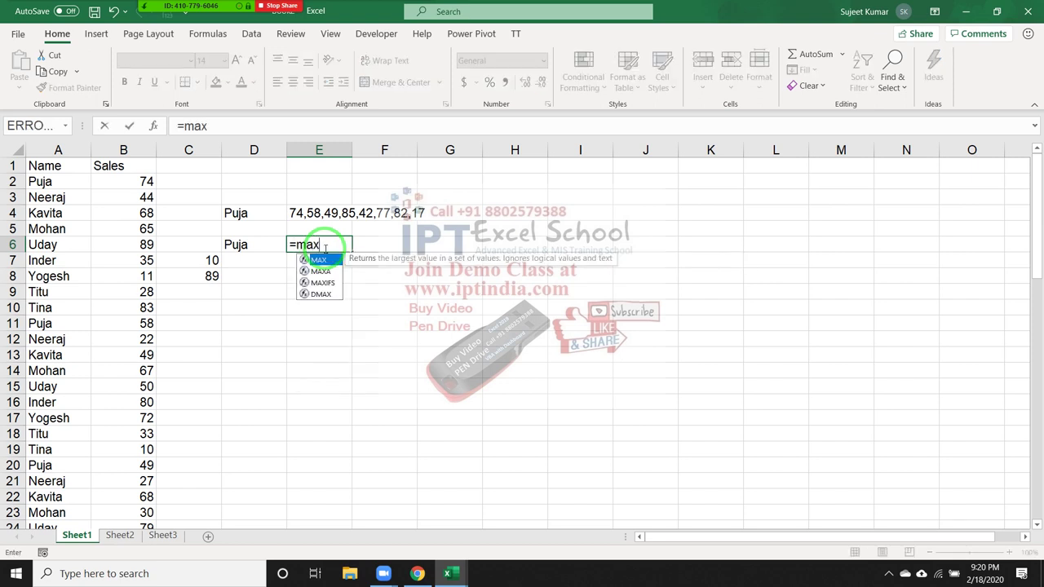
{"action": "key", "text": "Tab"}
{"action": "type", "text": "if"}
{"action": "key", "text": "Tab"}
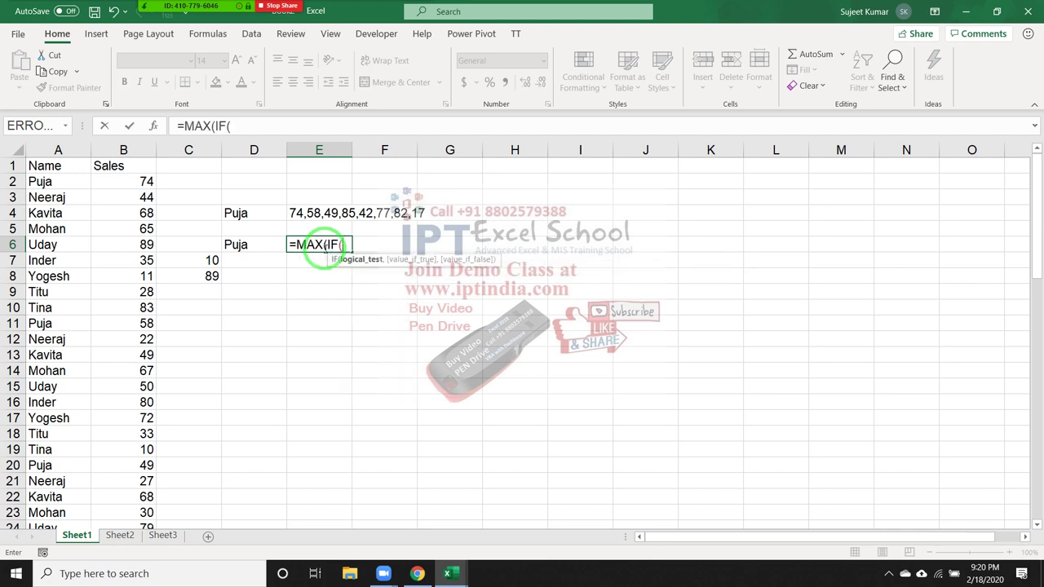
{"action": "left_click", "coordinate": [127, 184]}
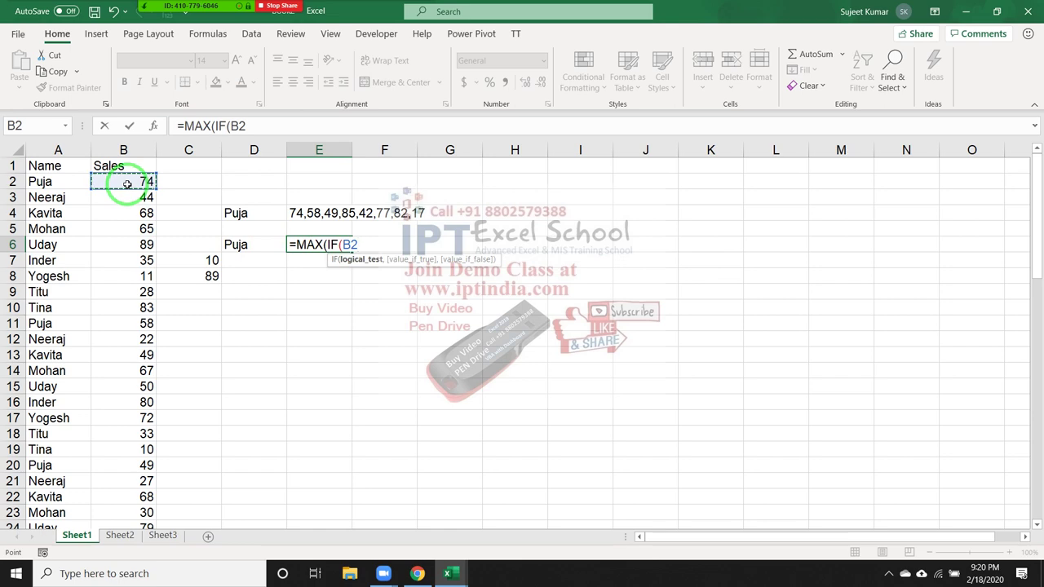
{"action": "key", "text": "ctrl+shift+Down"}
{"action": "key", "text": "ctrl+Up"}
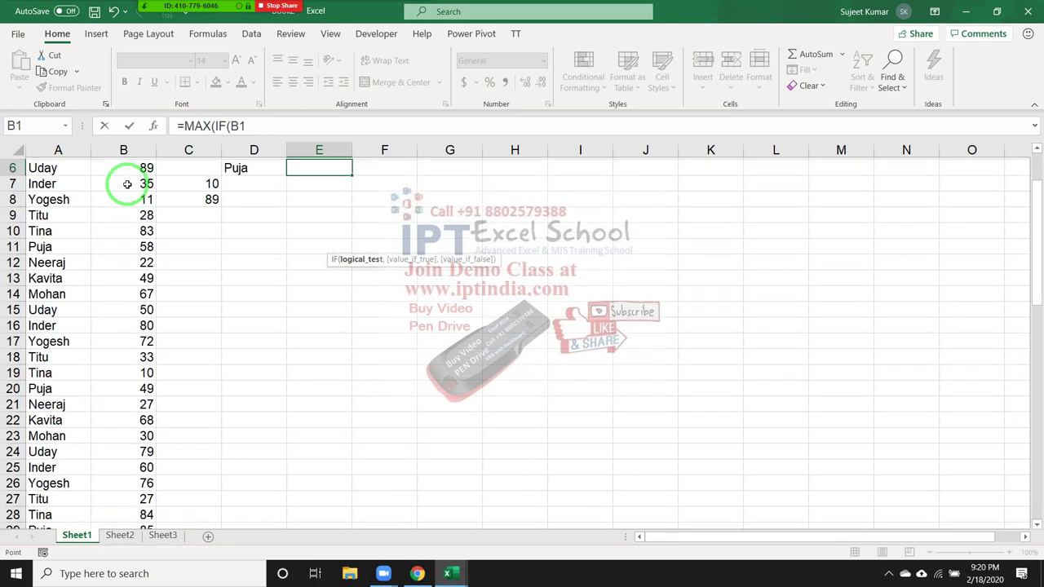
{"action": "key", "text": "Left"}
{"action": "key", "text": "Down"}
{"action": "key", "text": "ctrl+shift+Down"}
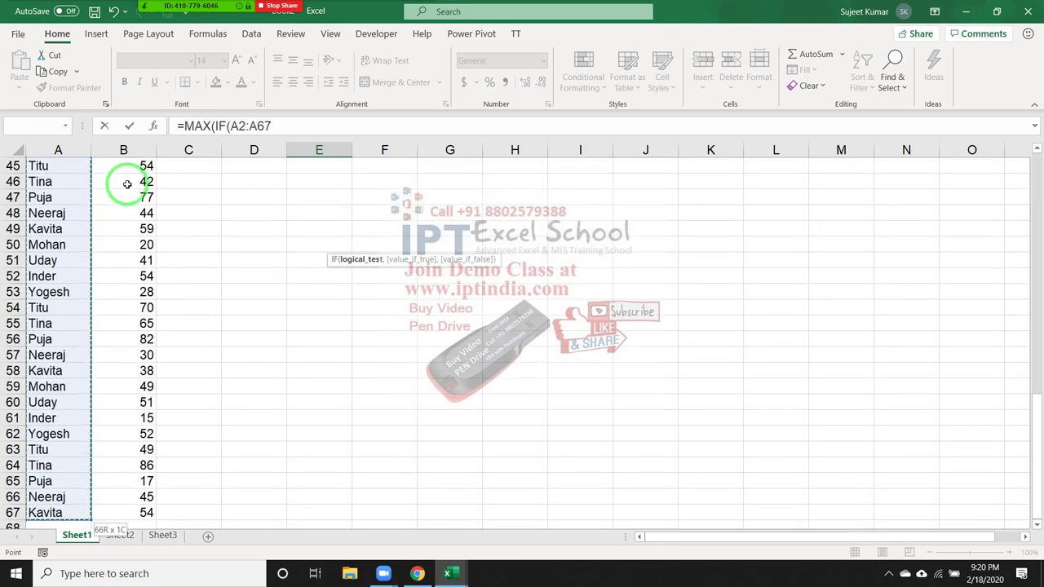
{"action": "type", "text": "="}
{"action": "key", "text": "Left"}
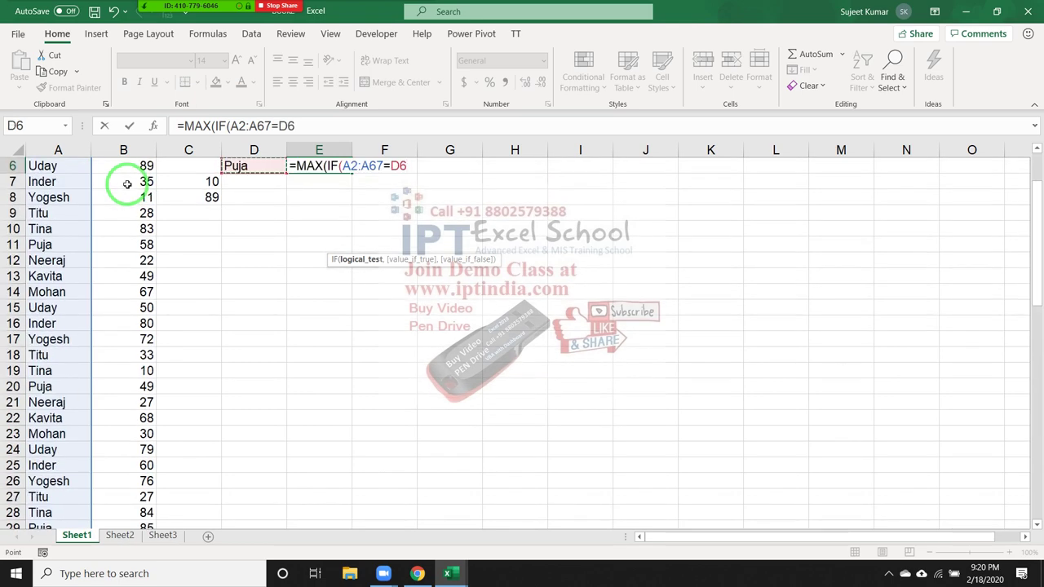
Step: Add sales B2:B67 as the IF result and array-enter it, returning 85
{"action": "type", "text": ","}
{"action": "key", "text": "Left"}
{"action": "key", "text": "Left"}
{"action": "key", "text": "Left"}
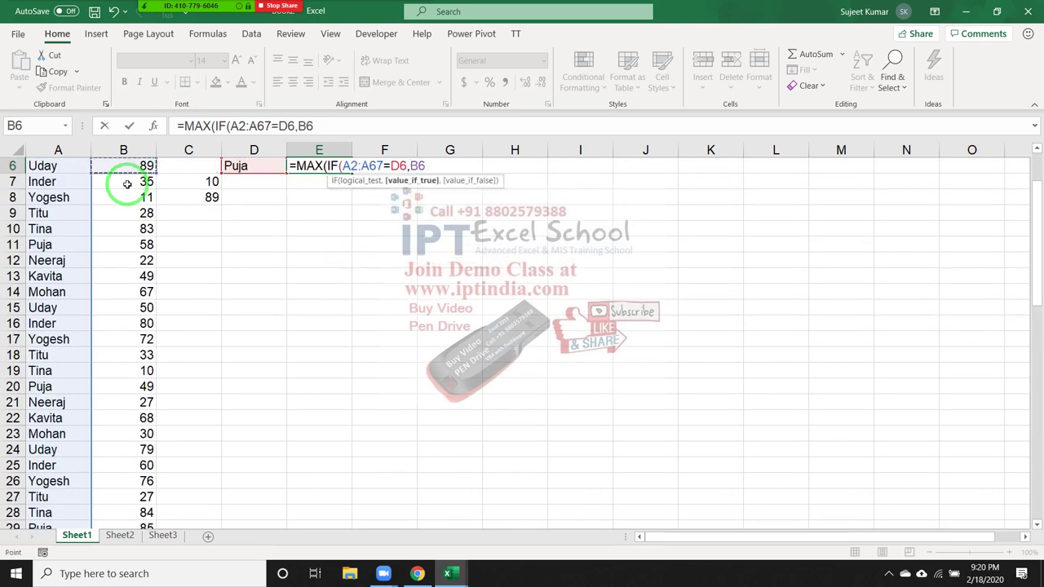
{"action": "key", "text": "ctrl+Up"}
{"action": "key", "text": "Down"}
{"action": "key", "text": "ctrl+shift+Down"}
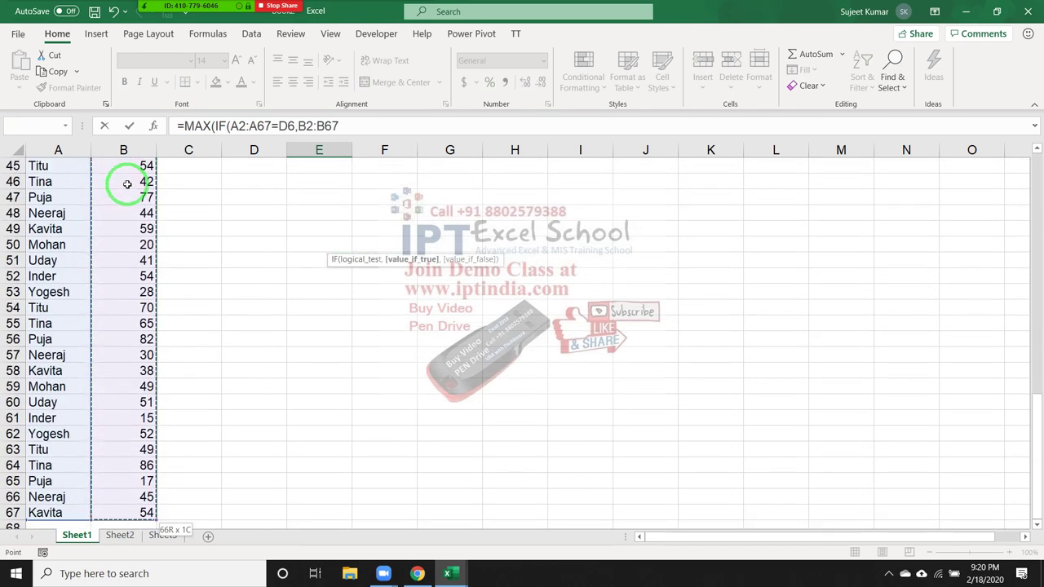
{"action": "key", "text": "ctrl+shift+Return"}
{"action": "key", "text": "Up"}
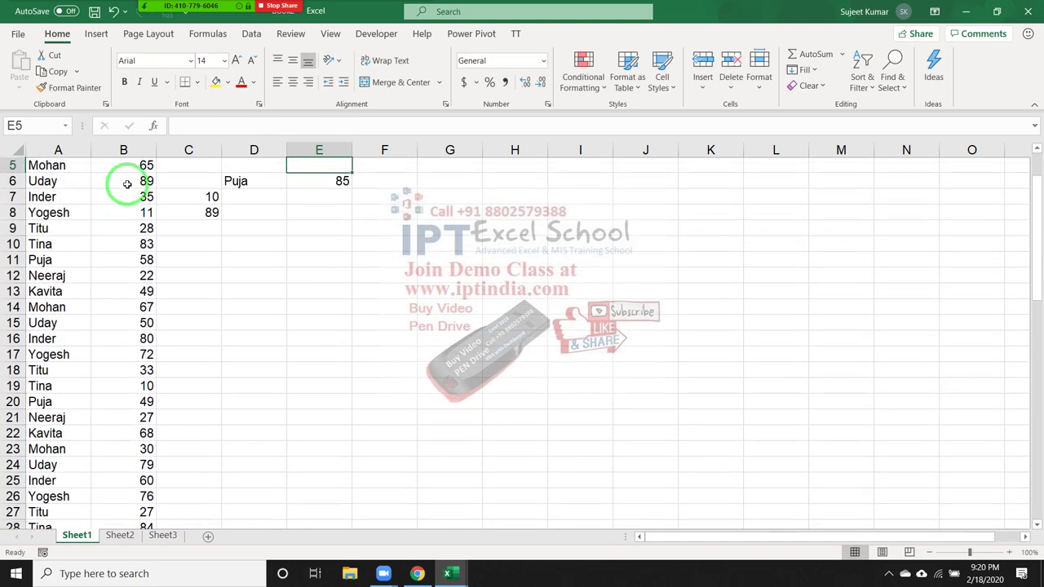
{"action": "key", "text": "Up"}
{"action": "key", "text": "Up"}
{"action": "key", "text": "Up"}
{"action": "key", "text": "Down"}
{"action": "key", "text": "Down"}
{"action": "key", "text": "Down"}
{"action": "key", "text": "Down"}
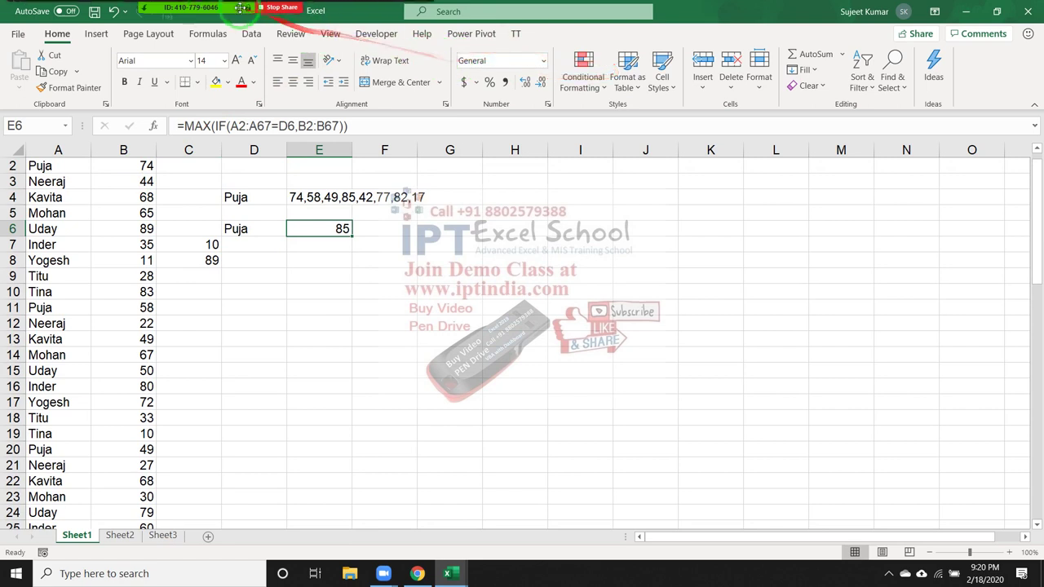
Step: Step E6's MAX-IF formula through Evaluate Formula until it shows 85
{"action": "mouse_move", "coordinate": [209, 39]}
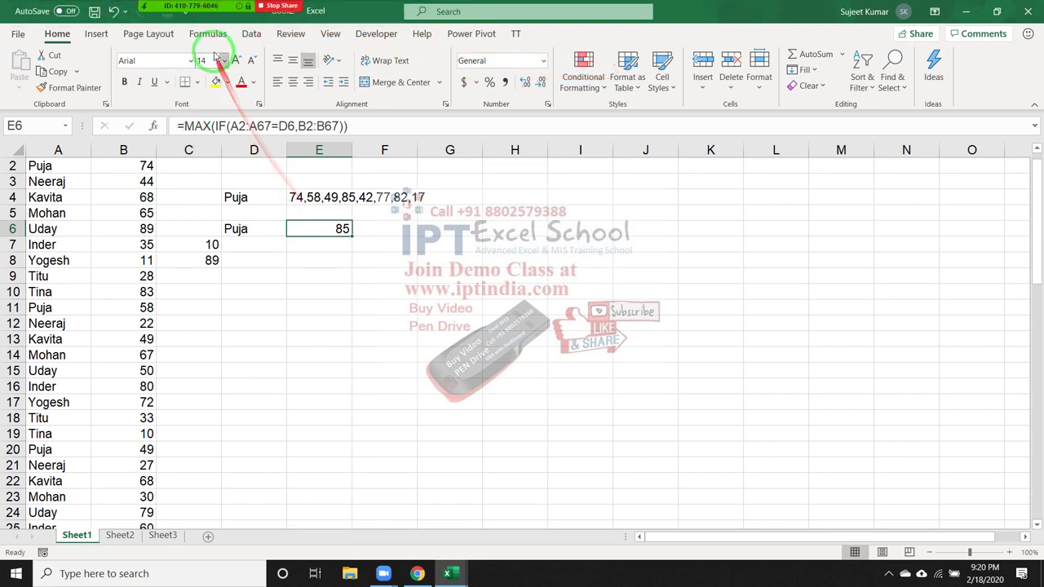
{"action": "left_click", "coordinate": [210, 36]}
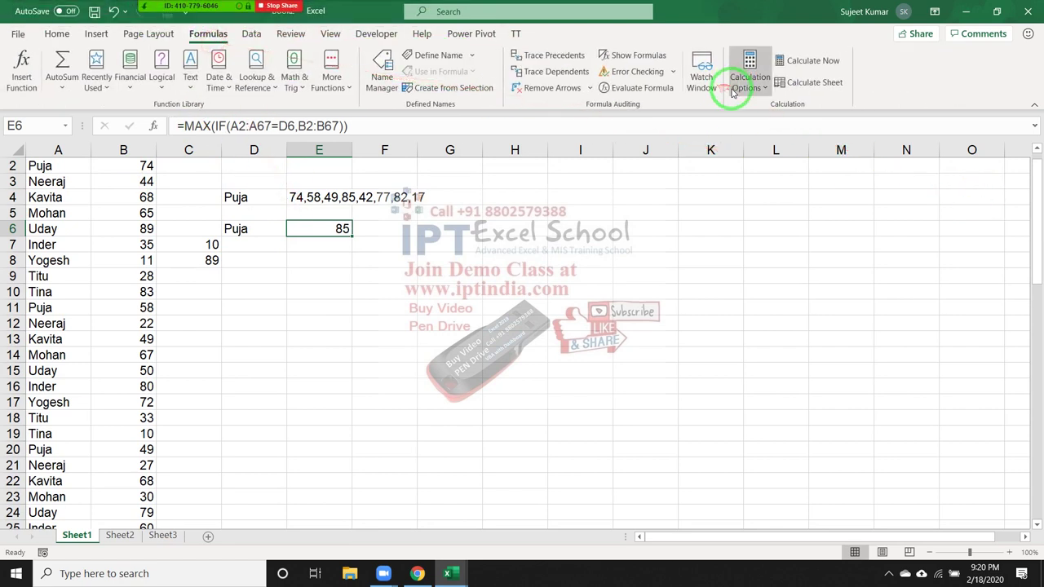
{"action": "left_click", "coordinate": [648, 89]}
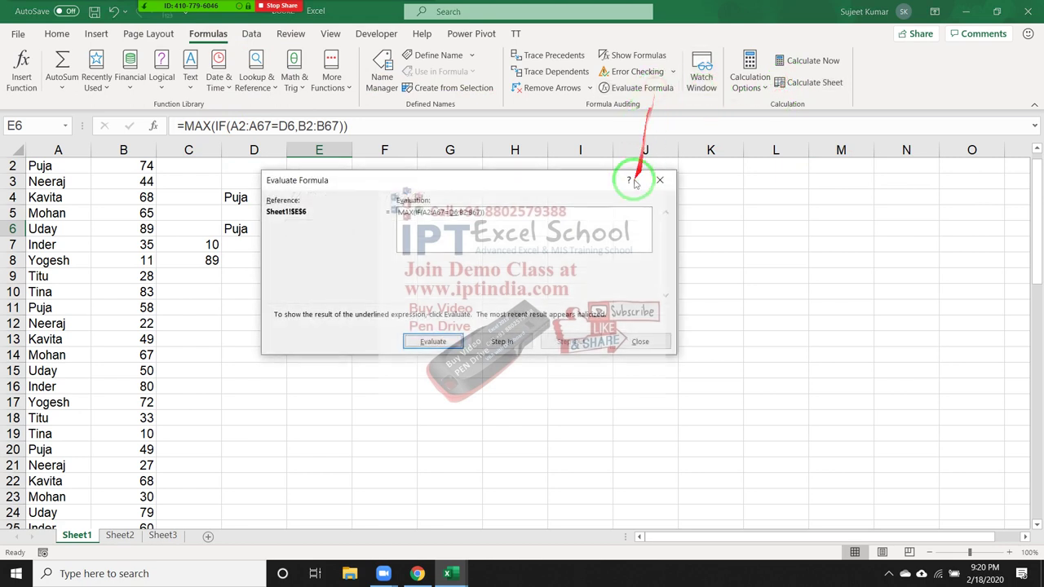
{"action": "left_click", "coordinate": [435, 341]}
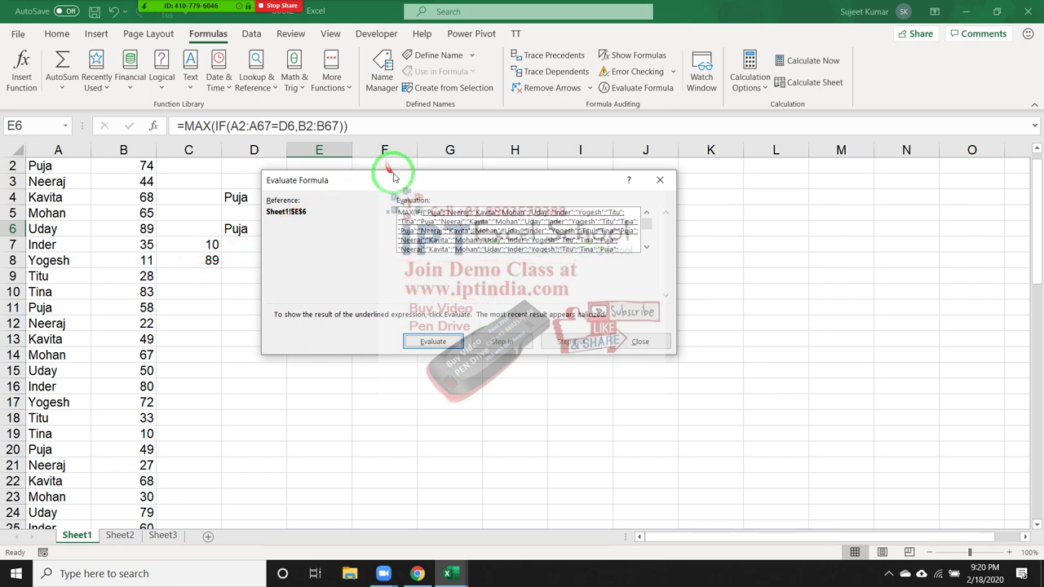
{"action": "left_click_drag", "start_coordinate": [392, 175], "coordinate": [500, 172]}
{"action": "left_click", "coordinate": [548, 336]}
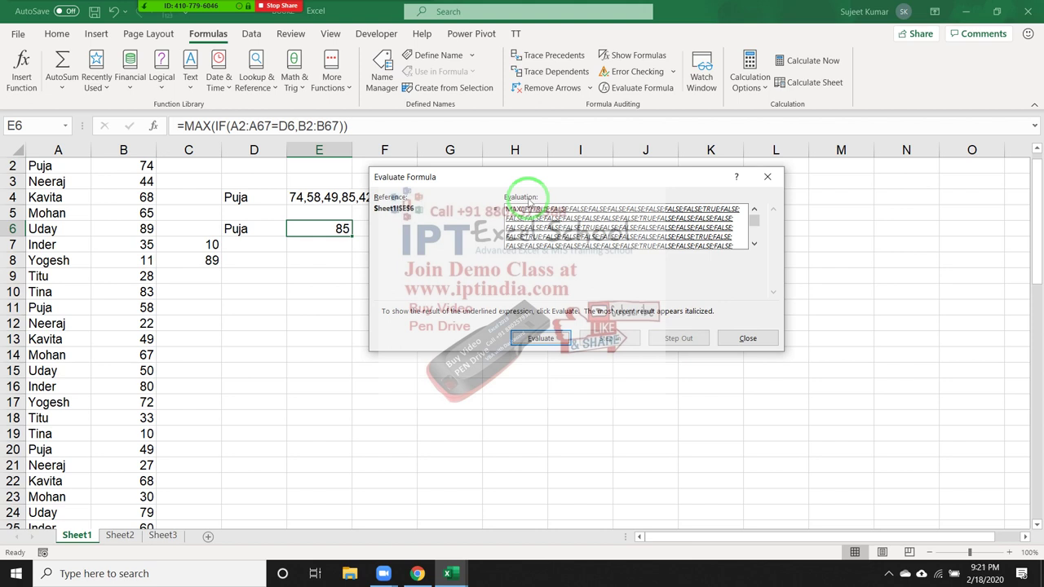
{"action": "left_click", "coordinate": [549, 344]}
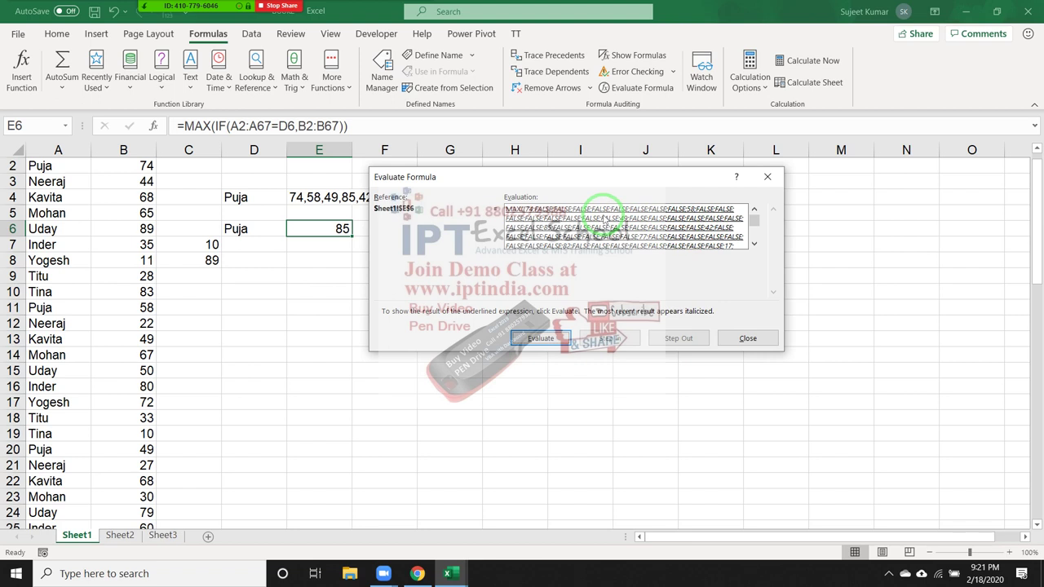
{"action": "left_click", "coordinate": [755, 243]}
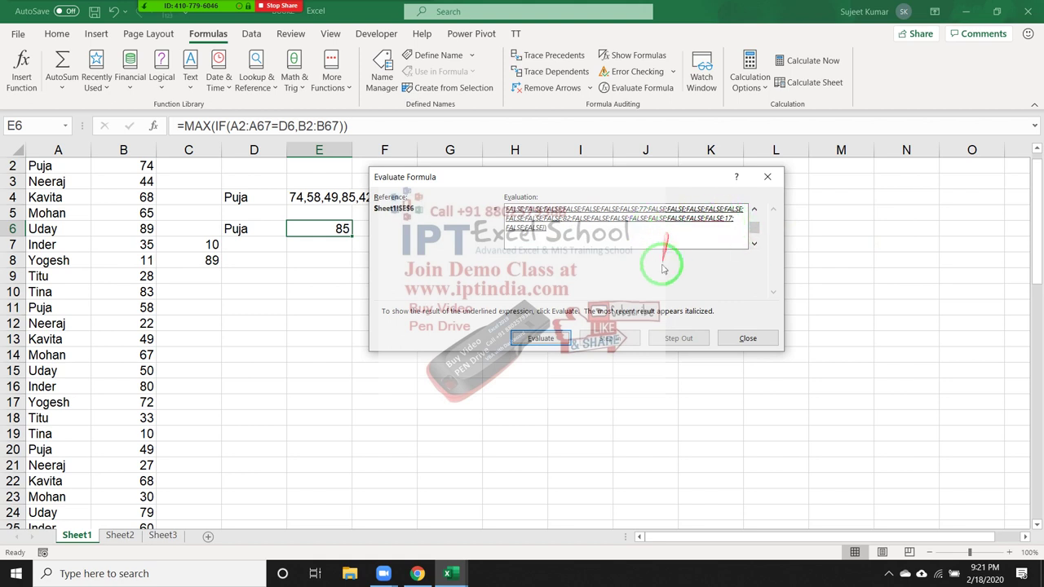
{"action": "left_click", "coordinate": [528, 336]}
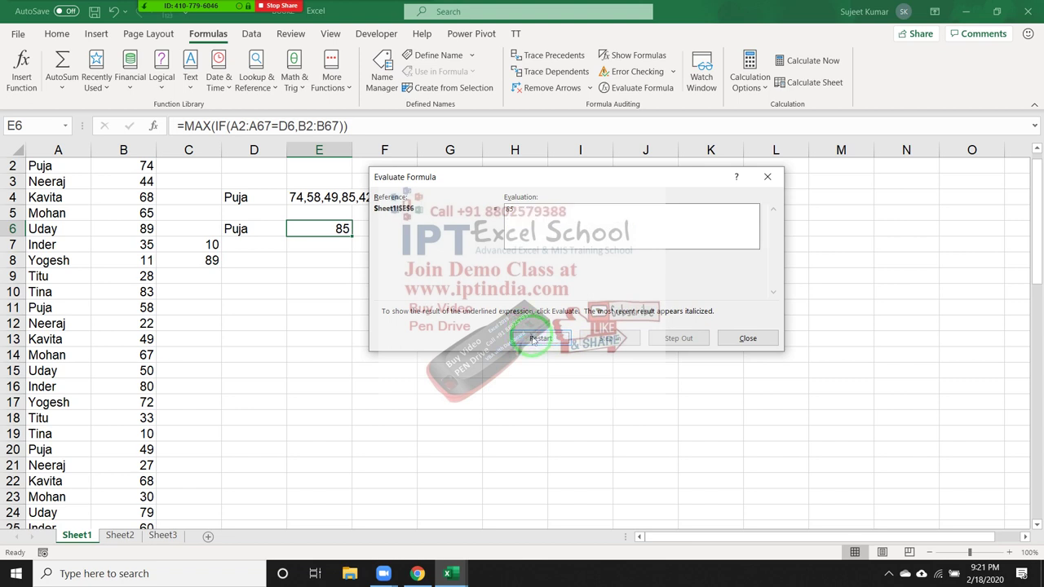
{"action": "left_click", "coordinate": [755, 338]}
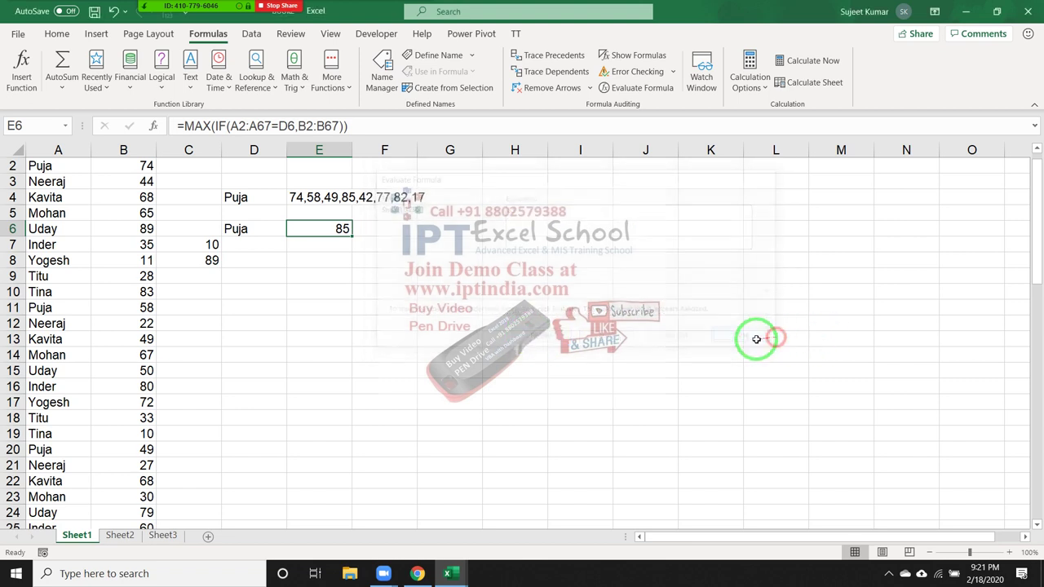
Step: Step E4's TEXTJOIN formula through Evaluate Formula to 74,58,49,85,42,77,82,17
{"action": "left_click", "coordinate": [322, 198]}
{"action": "left_click", "coordinate": [636, 87]}
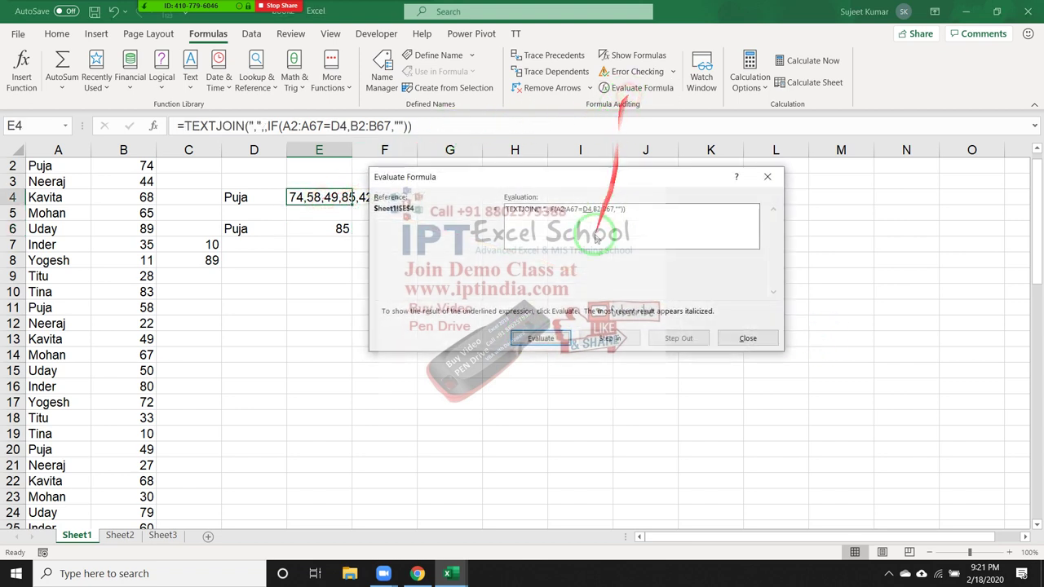
{"action": "left_click", "coordinate": [538, 338]}
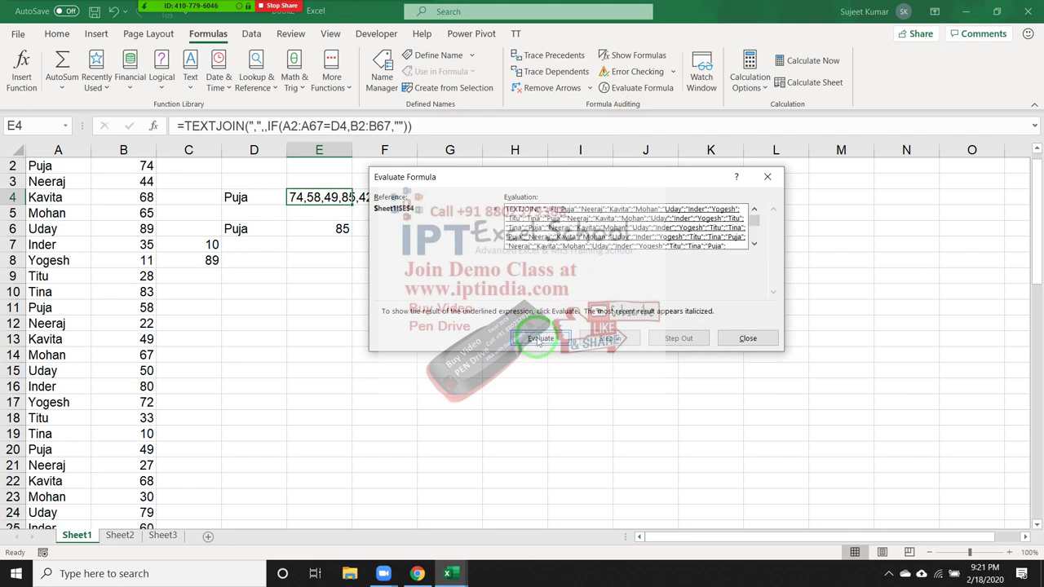
{"action": "left_click", "coordinate": [538, 338]}
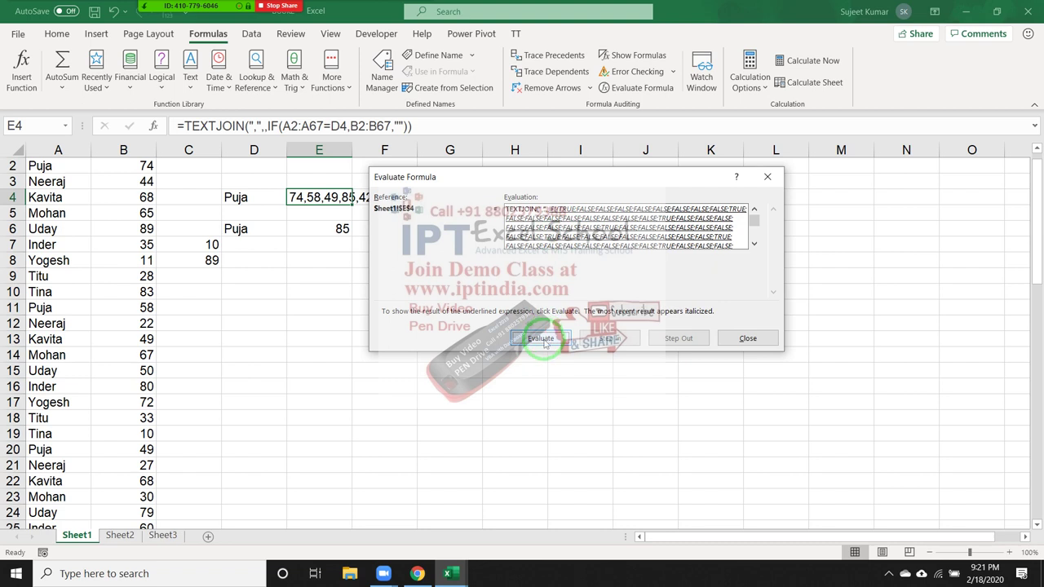
{"action": "left_click", "coordinate": [542, 338]}
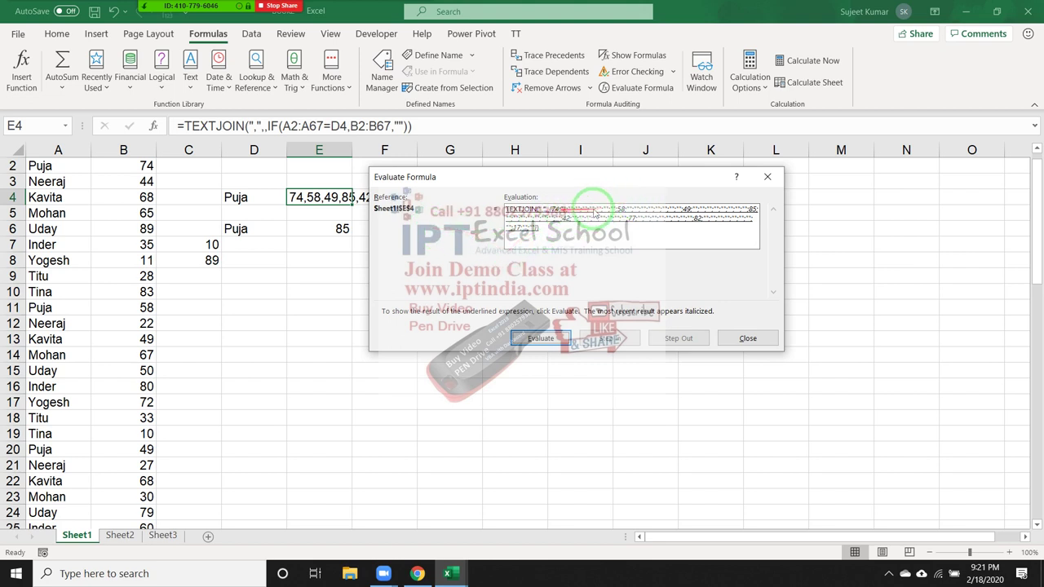
{"action": "key", "text": "Return"}
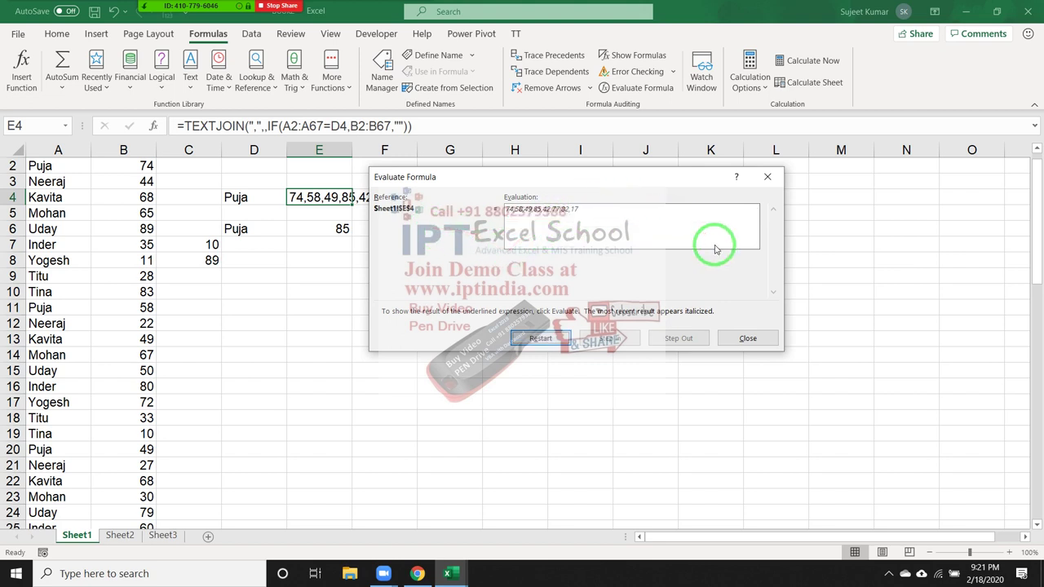
{"action": "left_click", "coordinate": [751, 338]}
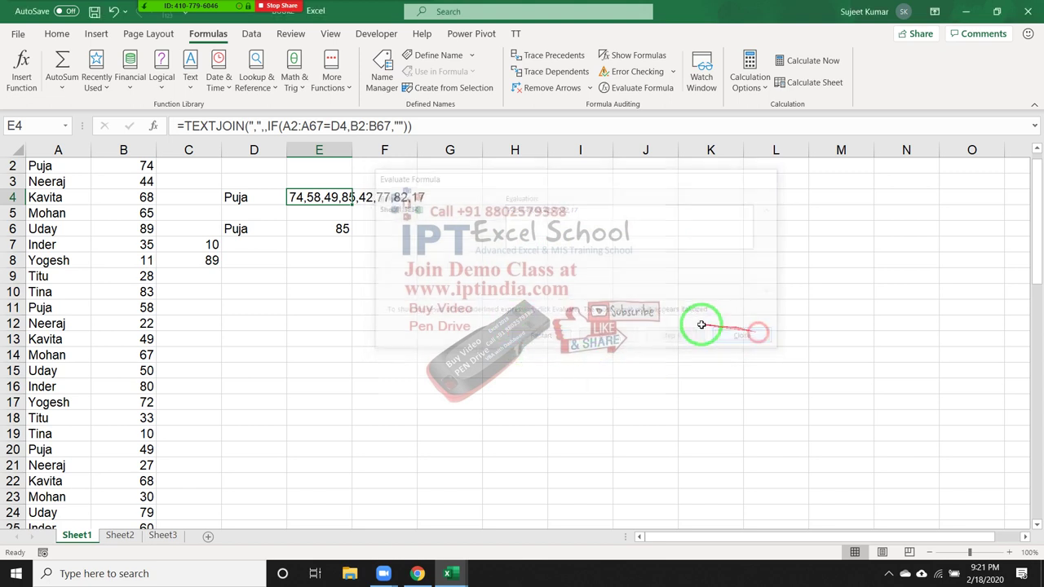
{"action": "left_click", "coordinate": [327, 233]}
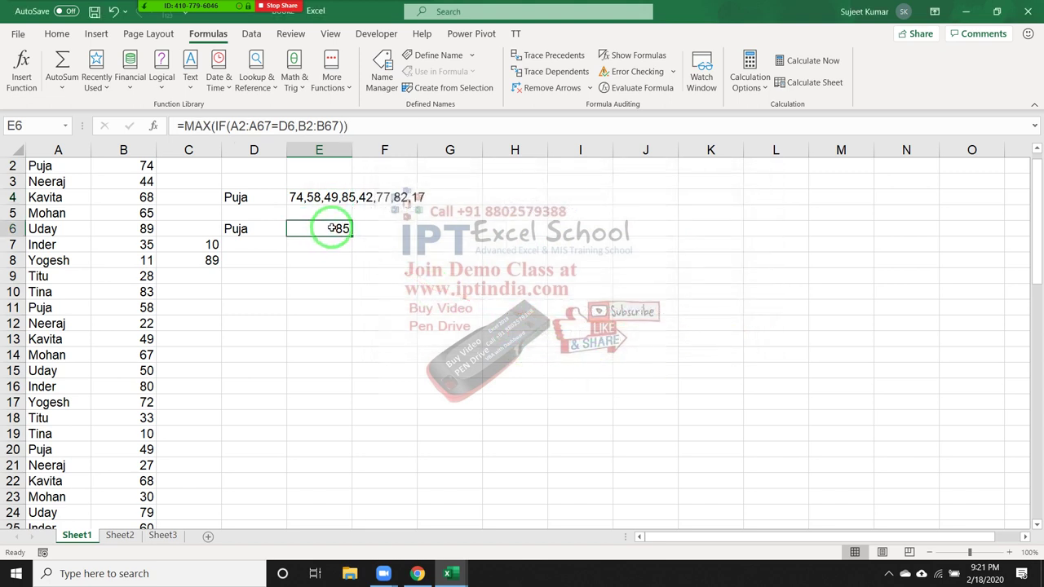
Step: Re-enter E6's MAX(IF(...)) formula as an array formula, showing Puja's highest sale of 85
{"action": "left_click_drag", "start_coordinate": [351, 126], "coordinate": [155, 127]}
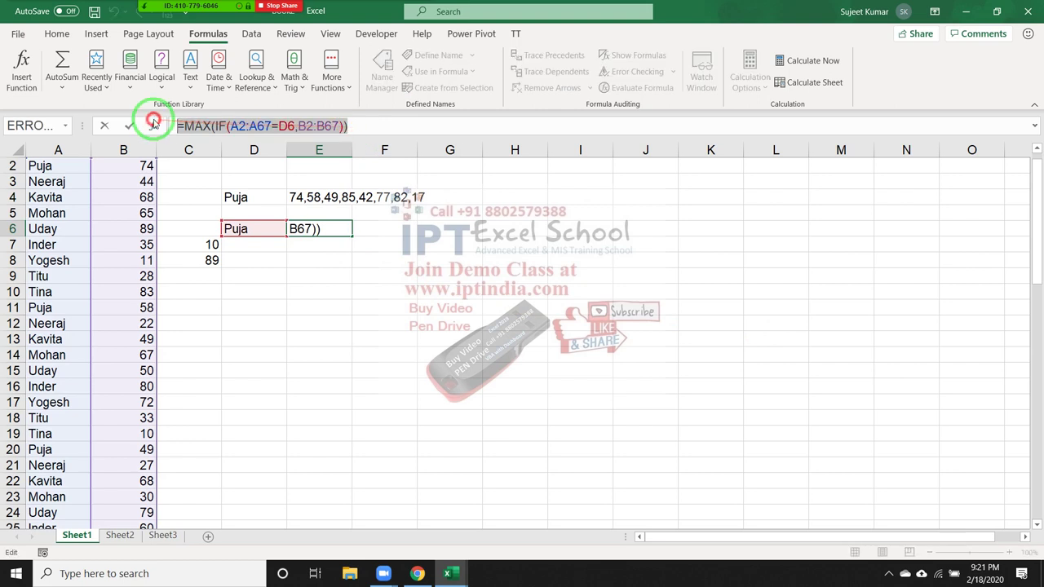
{"action": "key", "text": "ctrl+shift+Return"}
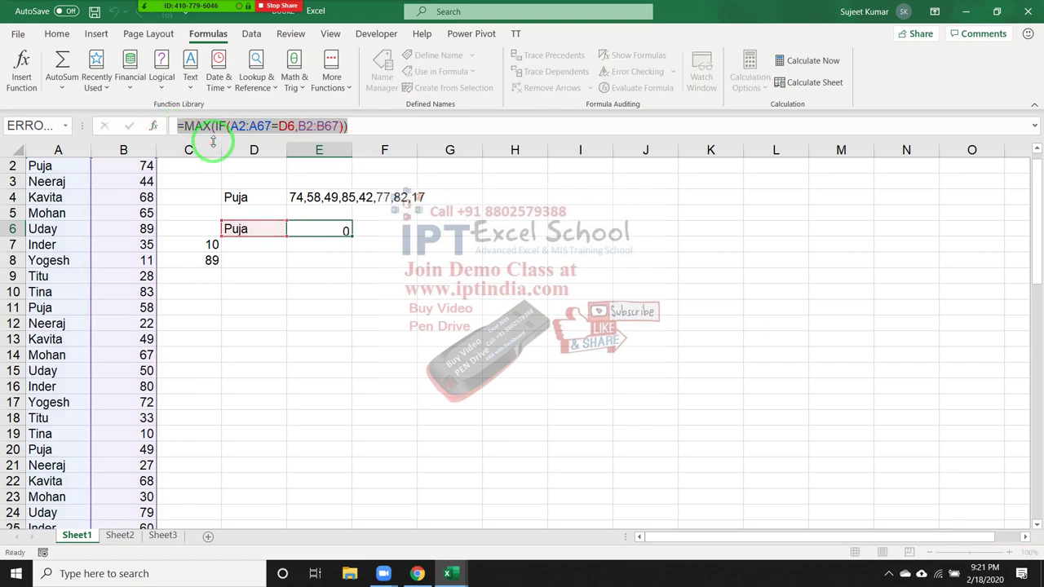
{"action": "key", "text": "Right"}
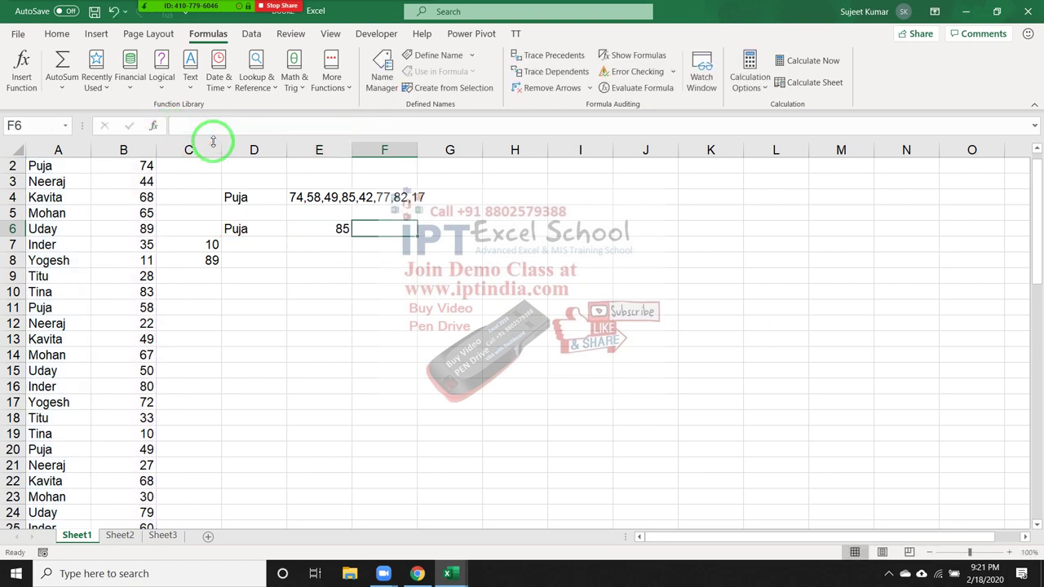
{"action": "type", "text": "\\"}
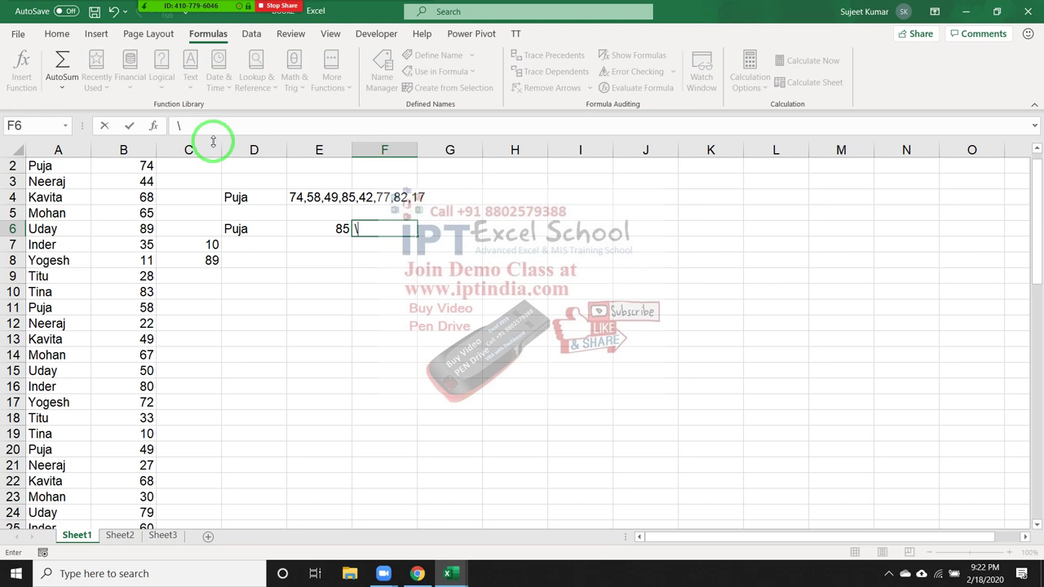
{"action": "key", "text": "BackSpace"}
{"action": "type", "text": "="}
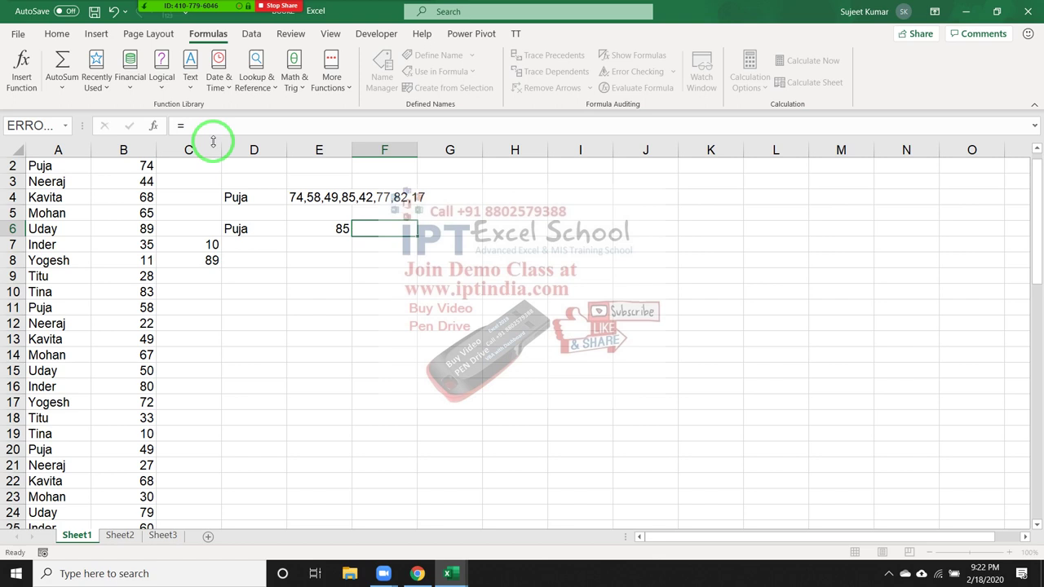
{"action": "key", "text": "Escape"}
{"action": "key", "text": "Left"}
Step: Copy E6's MAX(IF(A2:A67=D6,B2:B67)) formula text into F6
{"action": "left_click", "coordinate": [200, 126]}
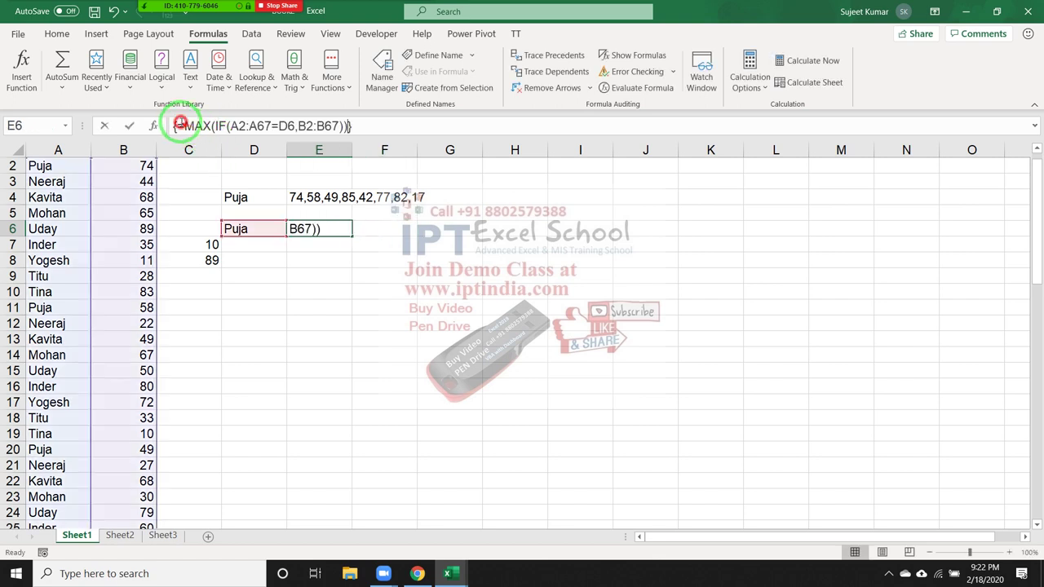
{"action": "left_click_drag", "start_coordinate": [183, 127], "coordinate": [440, 127]}
{"action": "key", "text": "ctrl+c"}
{"action": "key", "text": "Escape"}
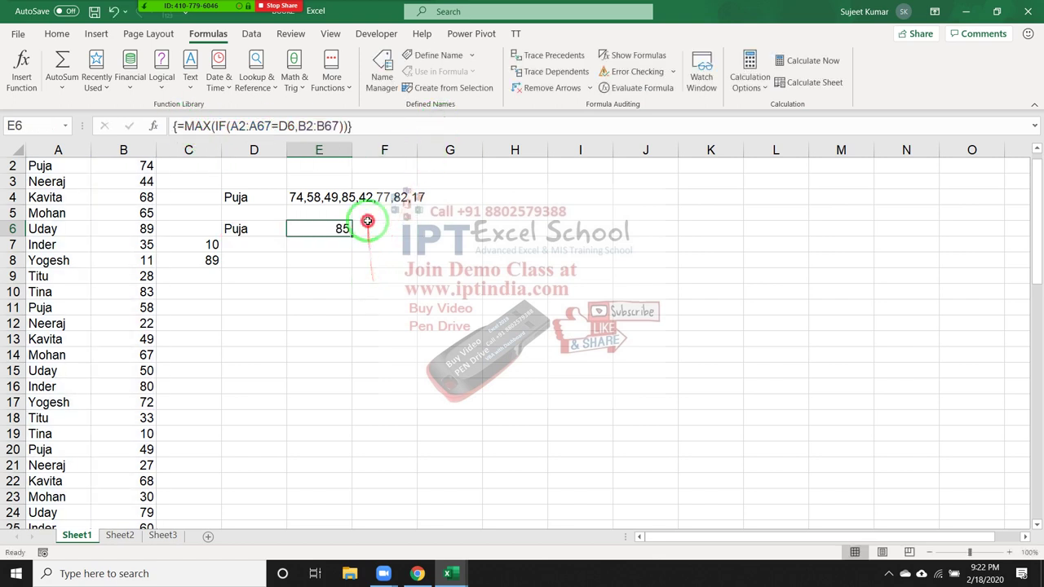
{"action": "left_click", "coordinate": [380, 229]}
{"action": "type", "text": "="}
{"action": "key", "text": "ctrl+v"}
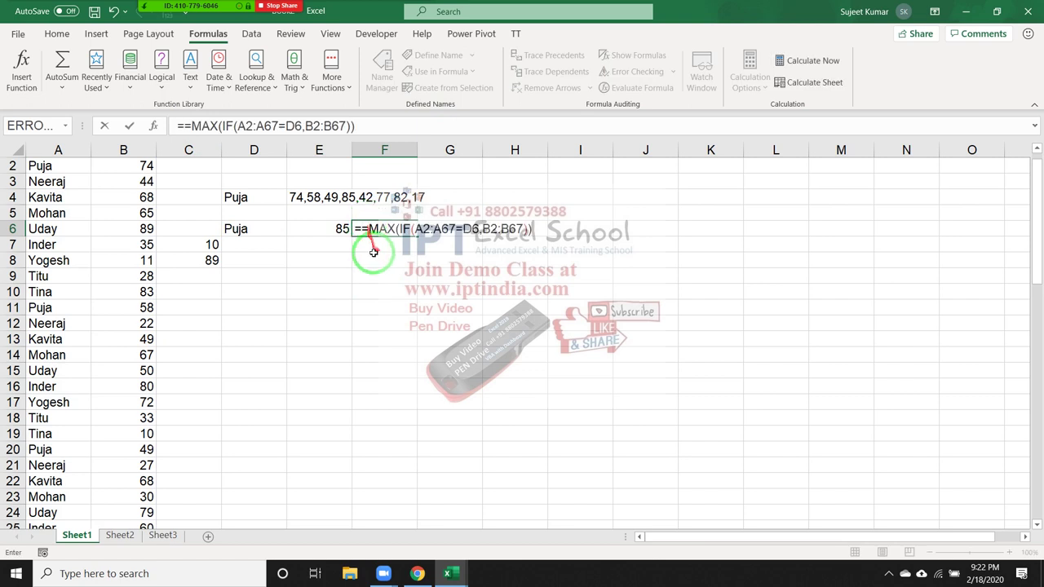
Step: Change F6 to =MIN(IF(A2:A67=D6,B2:B67)), returning Puja's lowest sale of 17
{"action": "left_click", "coordinate": [363, 229]}
{"action": "key", "text": "BackSpace"}
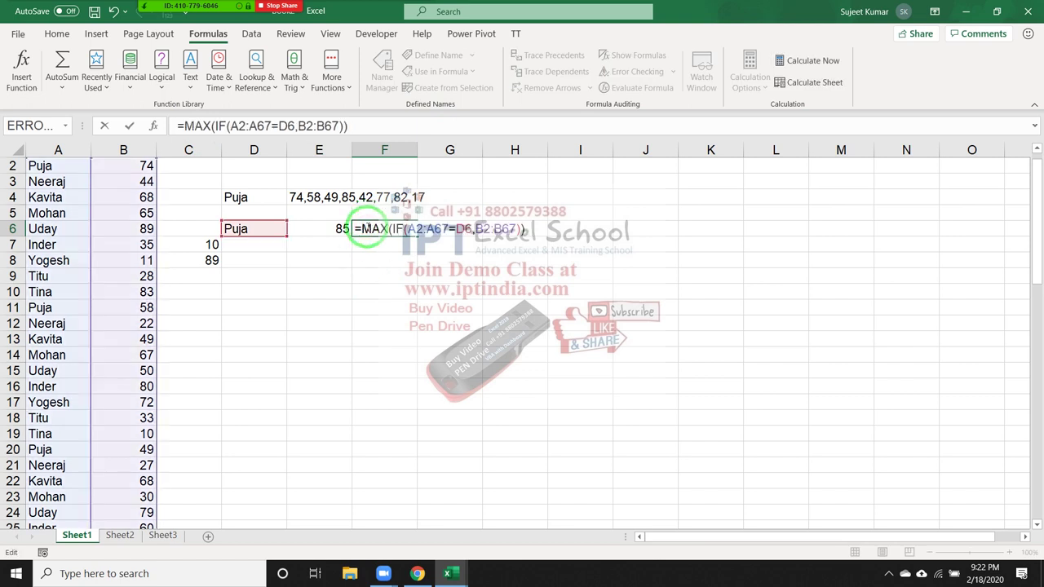
{"action": "key", "text": "Delete"}
{"action": "key", "text": "Delete"}
{"action": "key", "text": "Delete"}
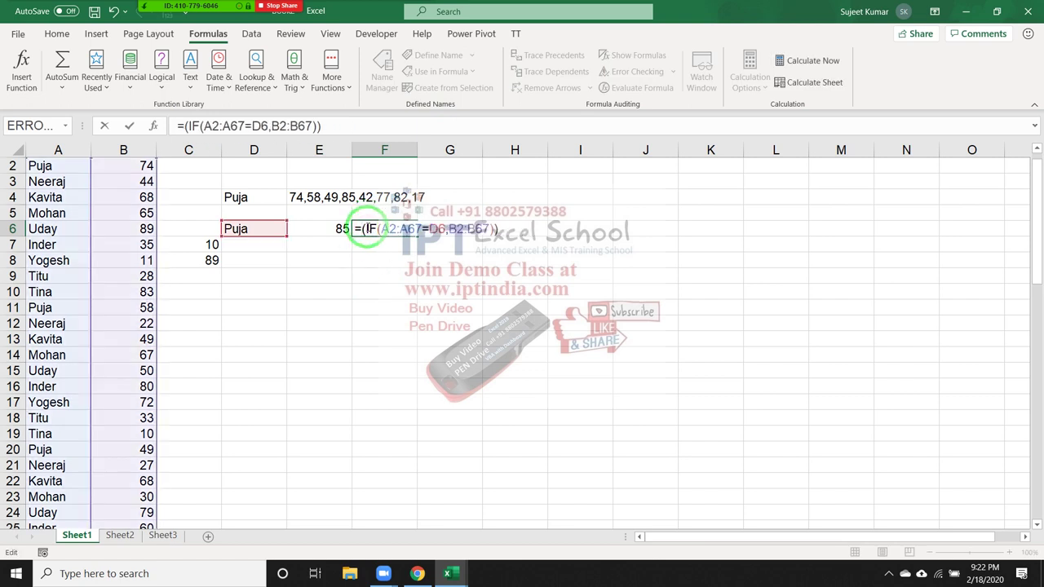
{"action": "type", "text": "min"}
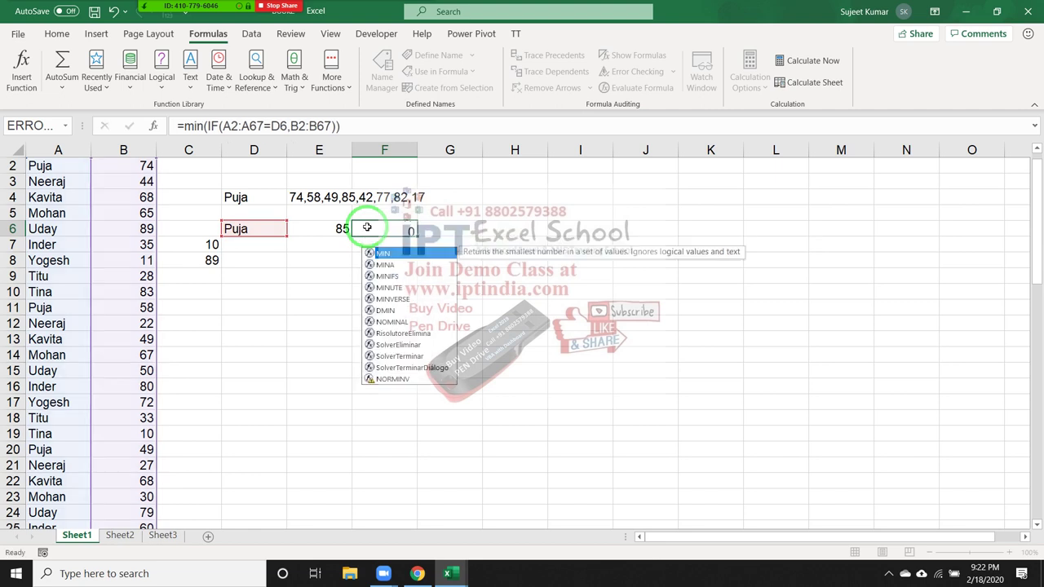
{"action": "key", "text": "ctrl+Return"}
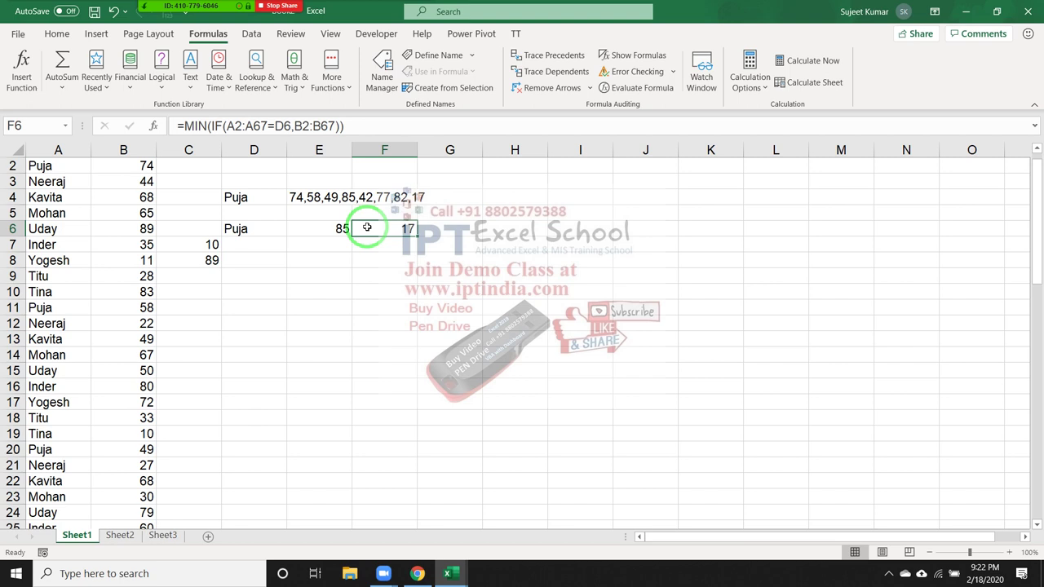
{"action": "key", "text": "Return"}
{"action": "key", "text": "Left"}
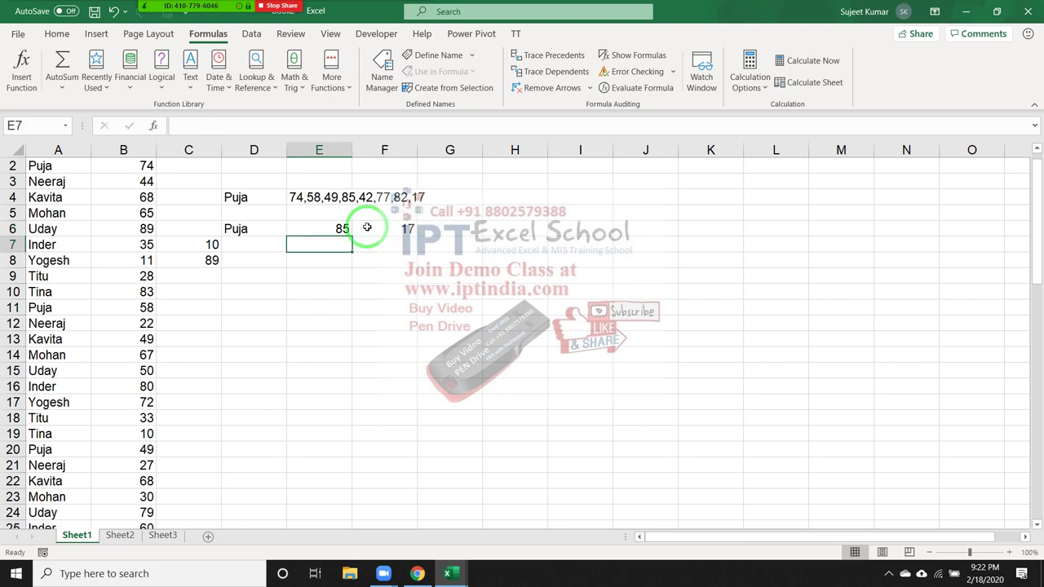
Step: Enter =MAXIFS(B:B,A:A,D6) in E7 to return Puja's highest sale, 85
{"action": "type", "text": "="}
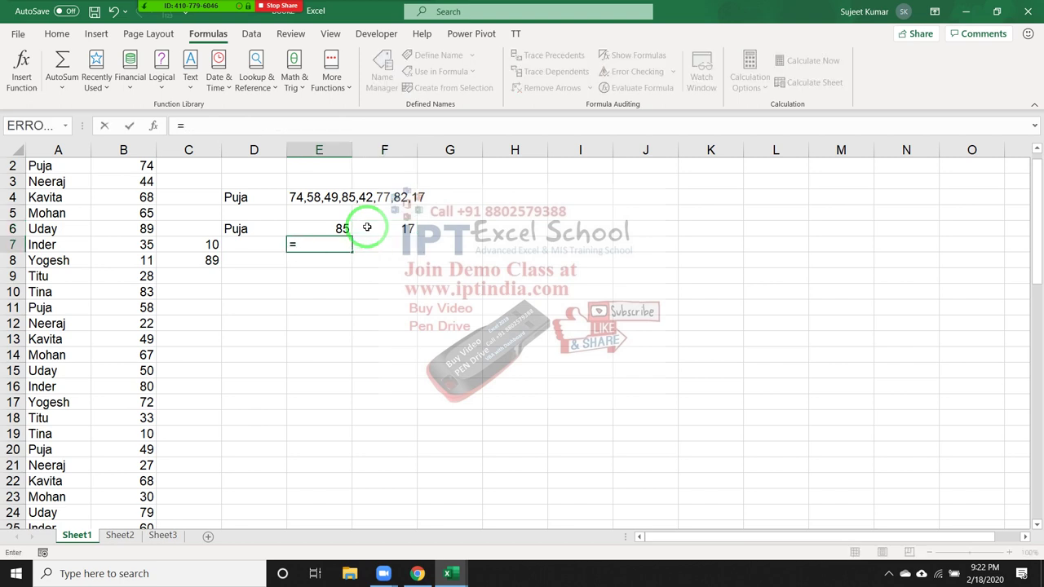
{"action": "type", "text": "maz"}
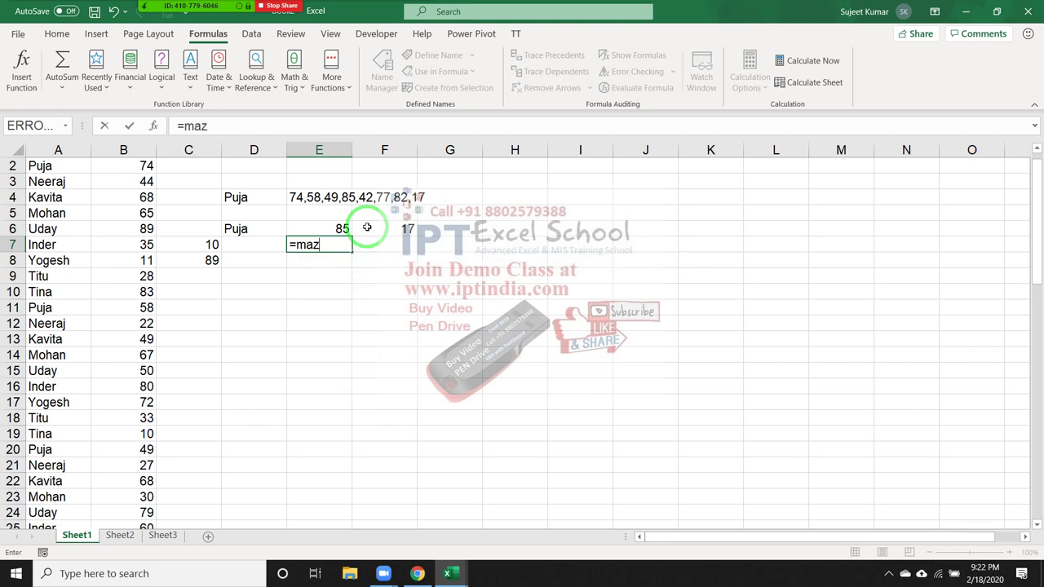
{"action": "key", "text": "BackSpace"}
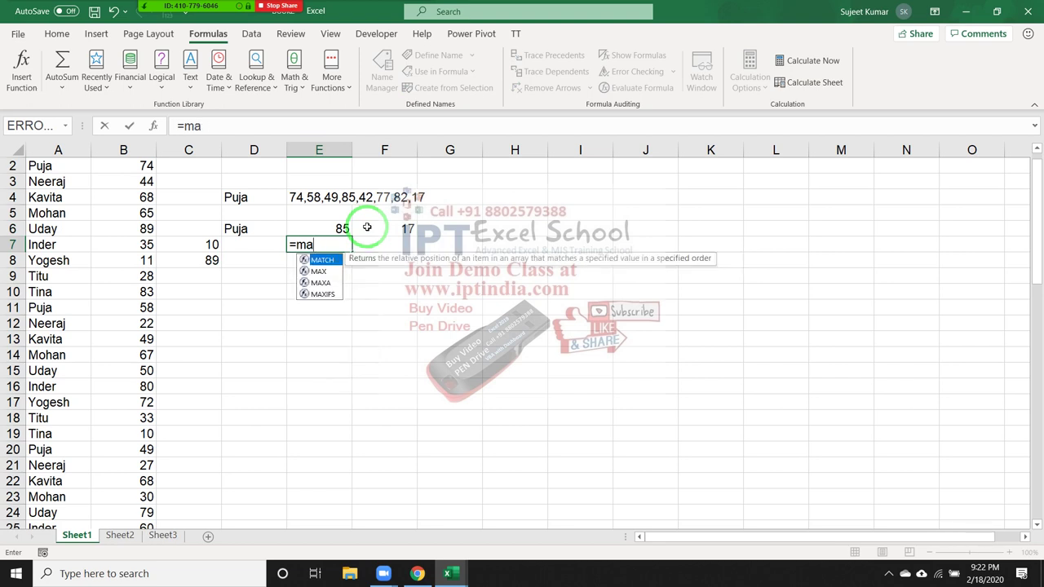
{"action": "key", "text": "Down"}
{"action": "key", "text": "Down"}
{"action": "key", "text": "Down"}
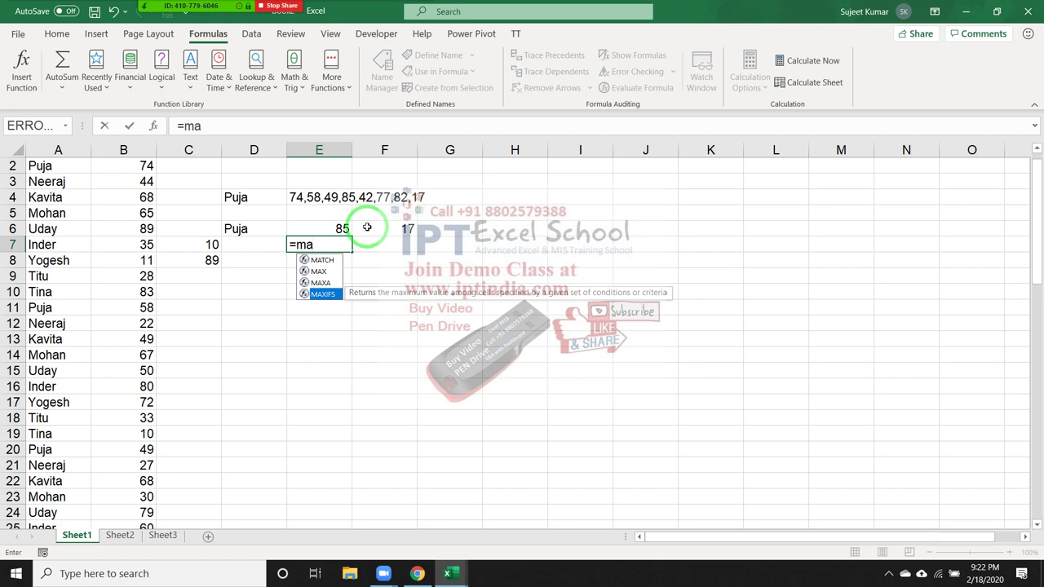
{"action": "key", "text": "Tab"}
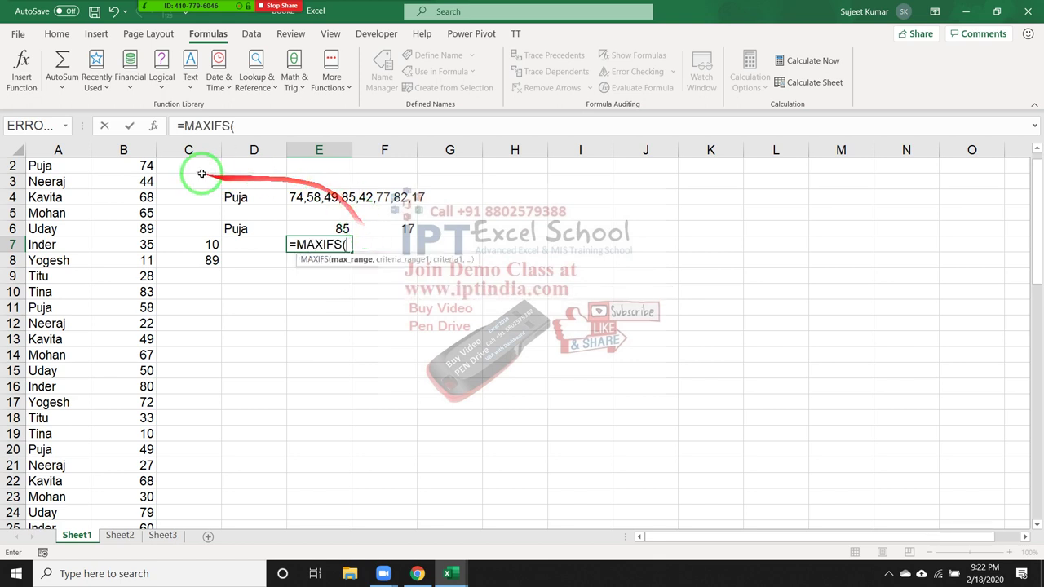
{"action": "left_click", "coordinate": [124, 151]}
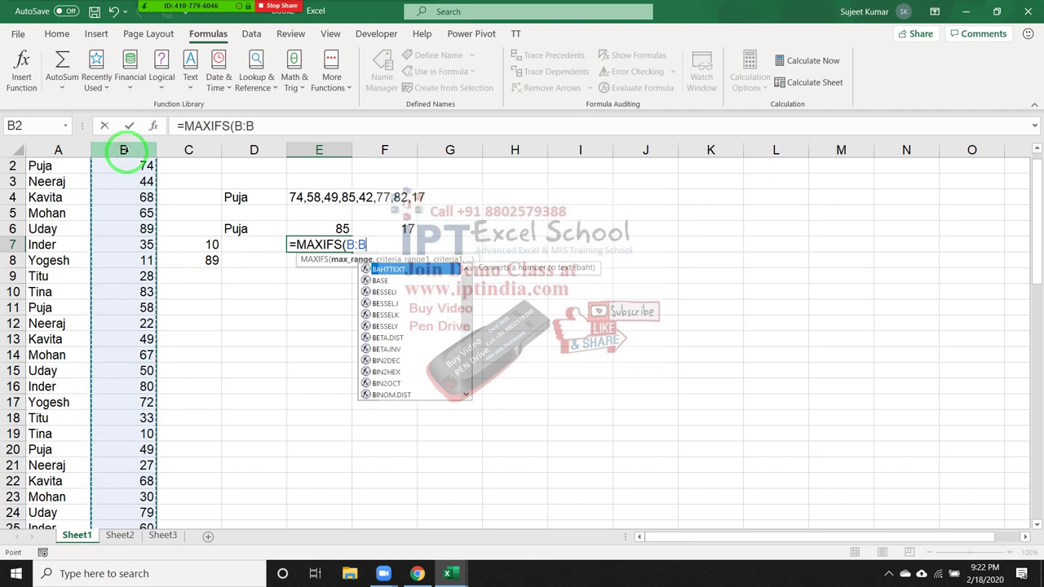
{"action": "type", "text": ","}
{"action": "left_click", "coordinate": [58, 150]}
{"action": "type", "text": ","}
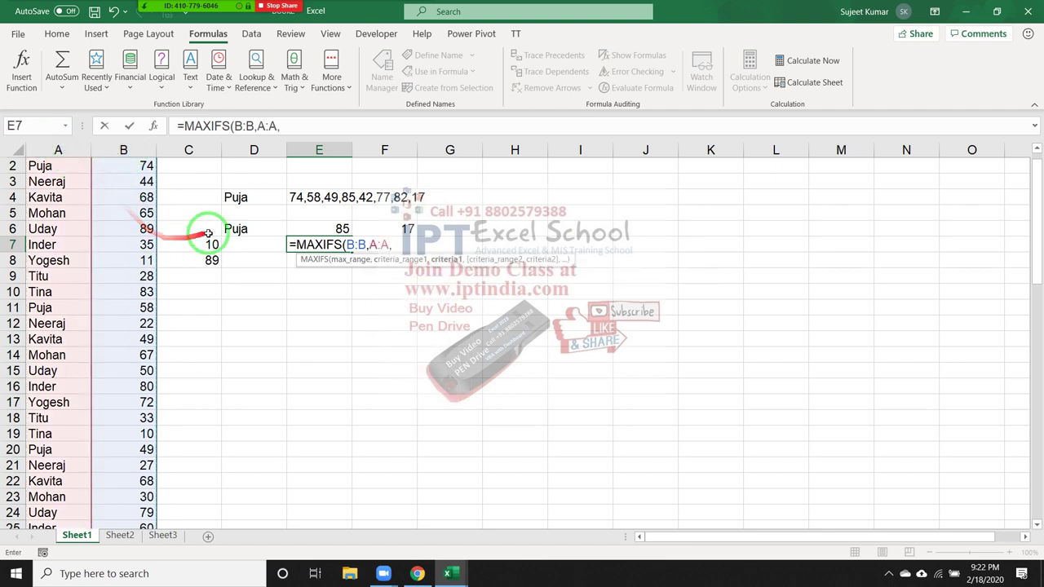
{"action": "left_click", "coordinate": [231, 229]}
{"action": "key", "text": "Return"}
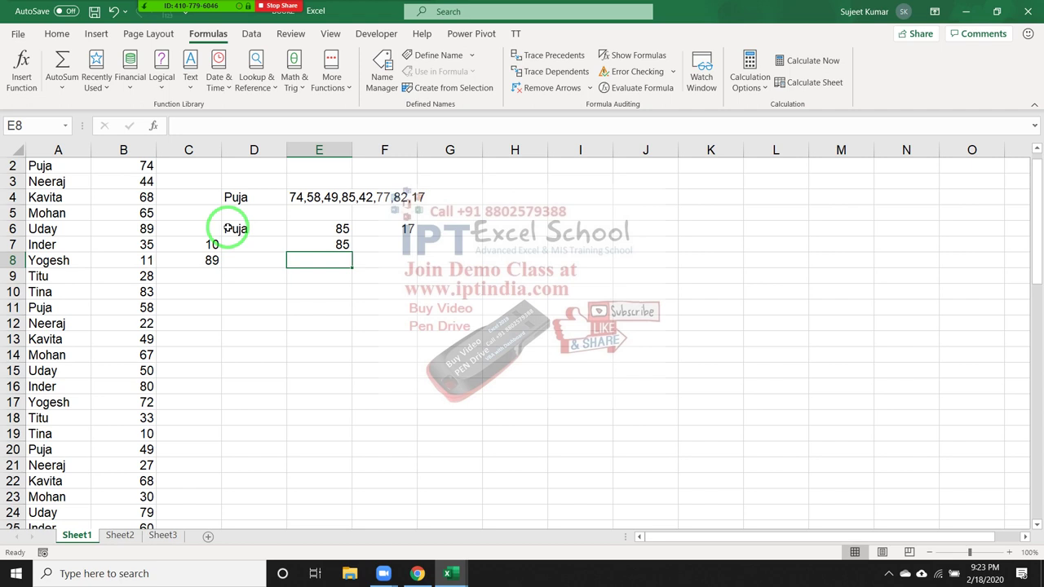
{"action": "left_click", "coordinate": [332, 246]}
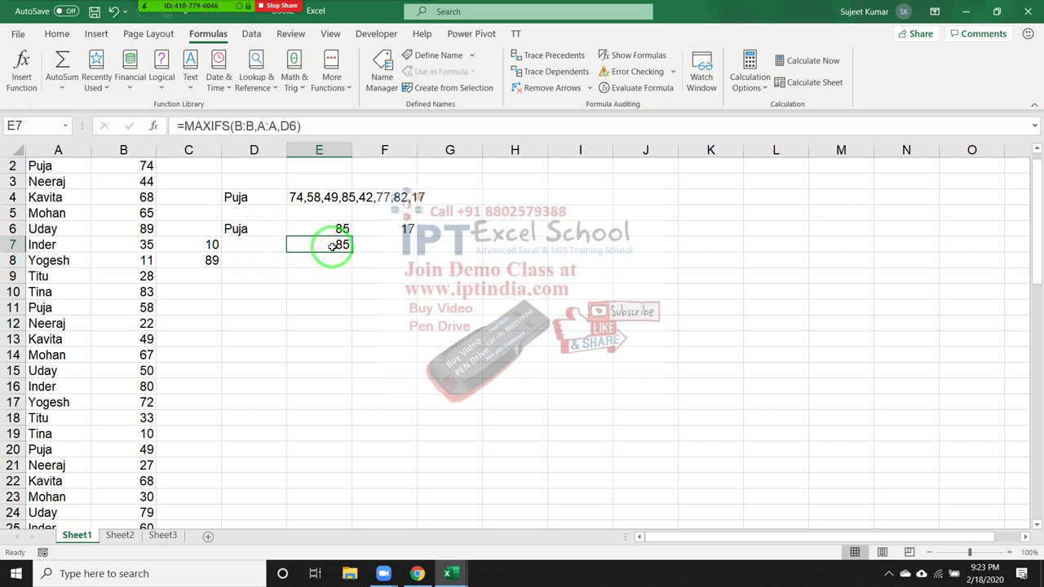
Step: Enter =MINIFS(B:B,A:A,D6) in F7 to return Puja's lowest sale, 17
{"action": "left_click", "coordinate": [359, 246]}
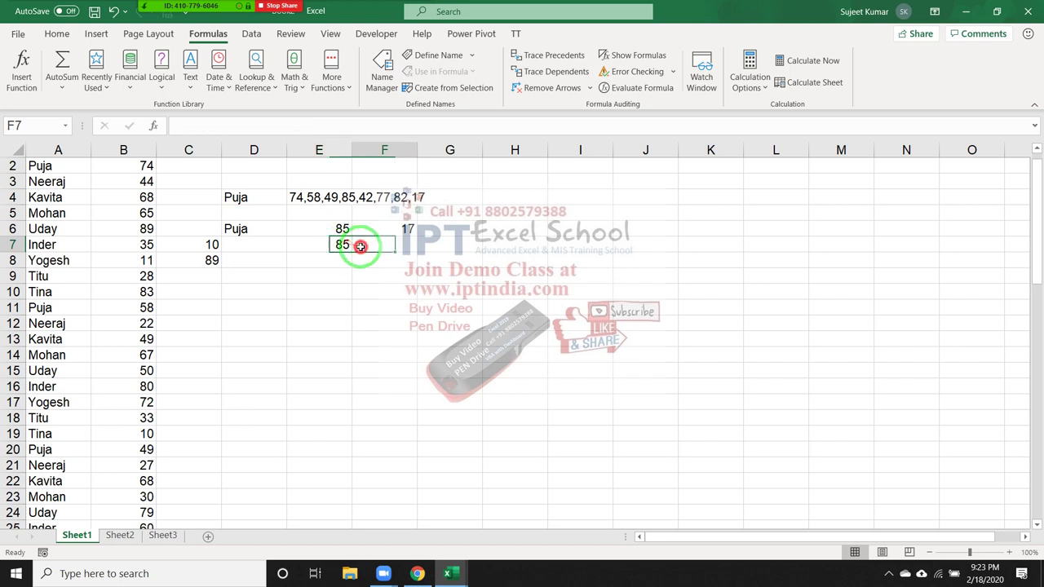
{"action": "type", "text": "=min"}
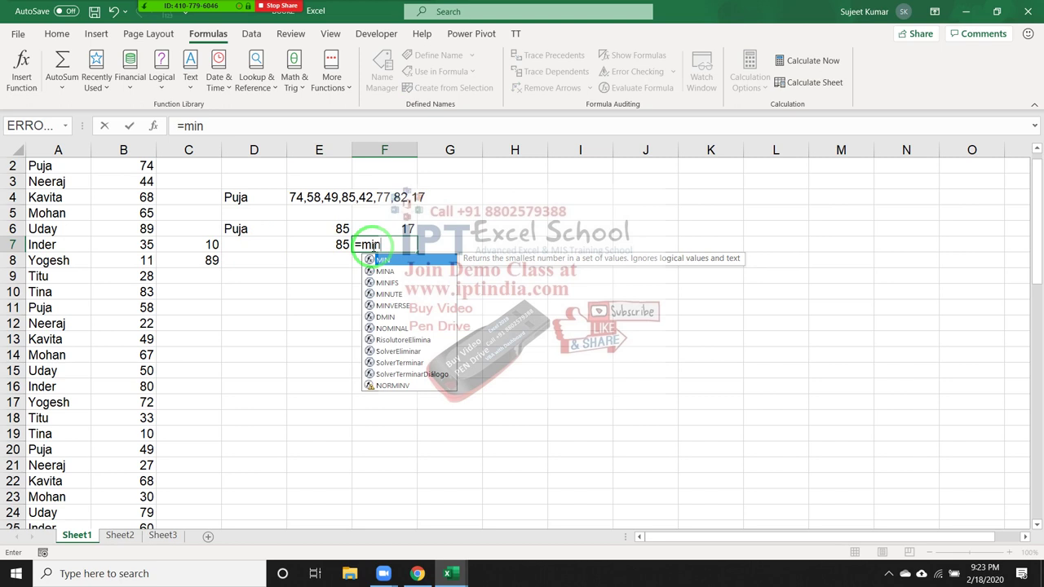
{"action": "key", "text": "Down"}
{"action": "key", "text": "Down"}
{"action": "key", "text": "Tab"}
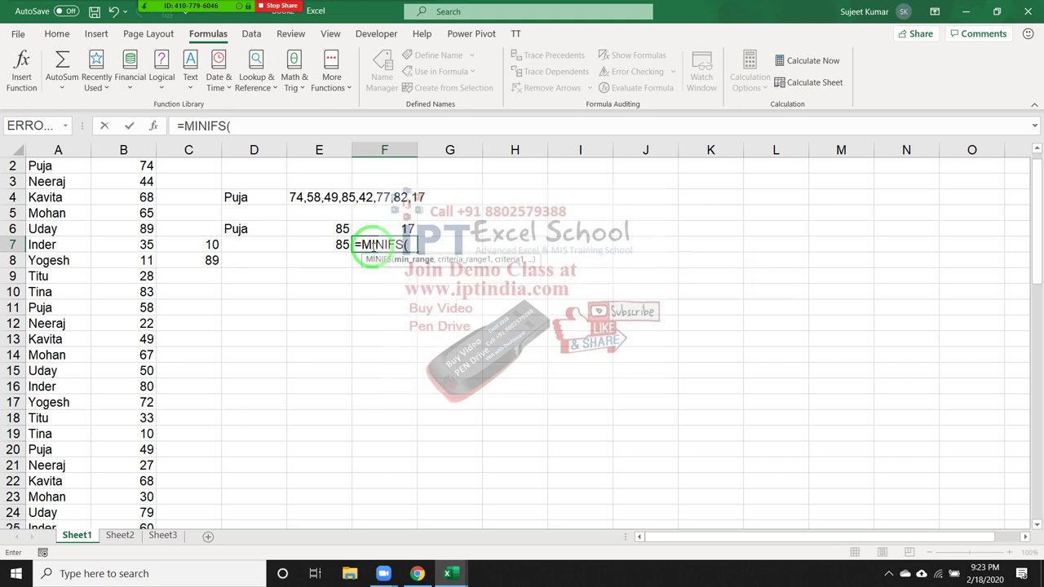
{"action": "left_click", "coordinate": [131, 148]}
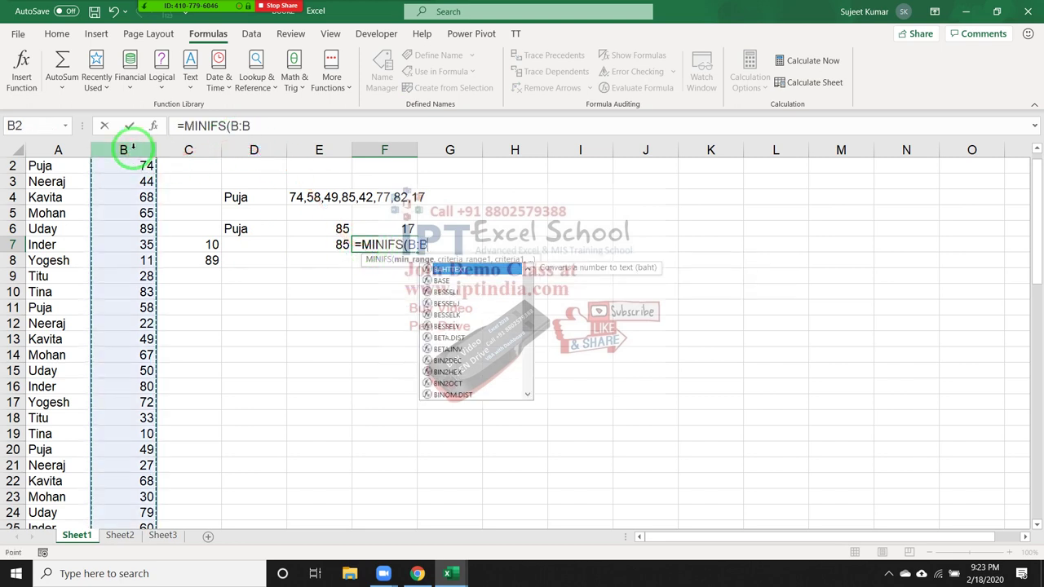
{"action": "type", "text": ","}
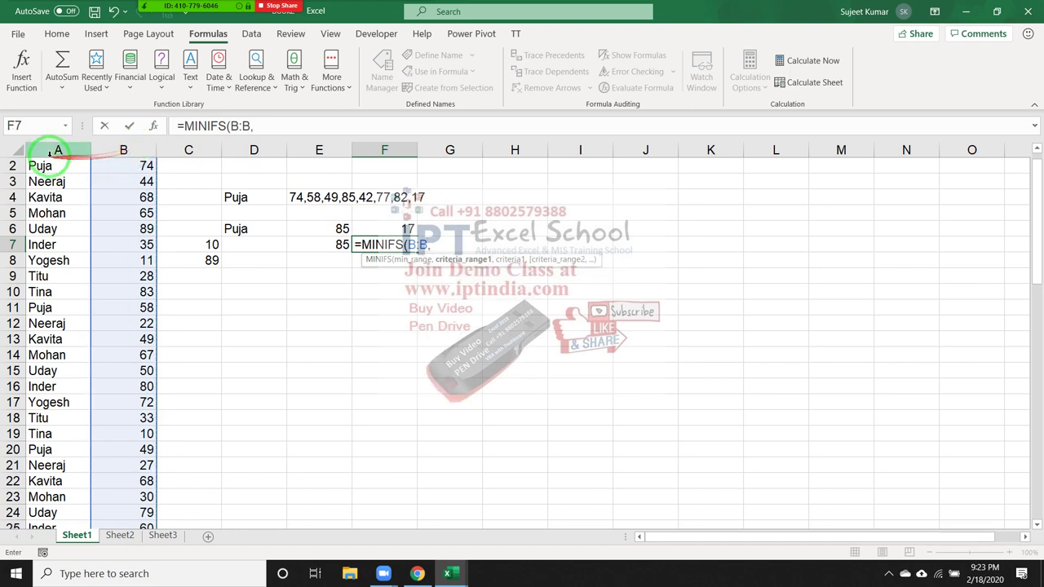
{"action": "left_click", "coordinate": [52, 150]}
{"action": "type", "text": ","}
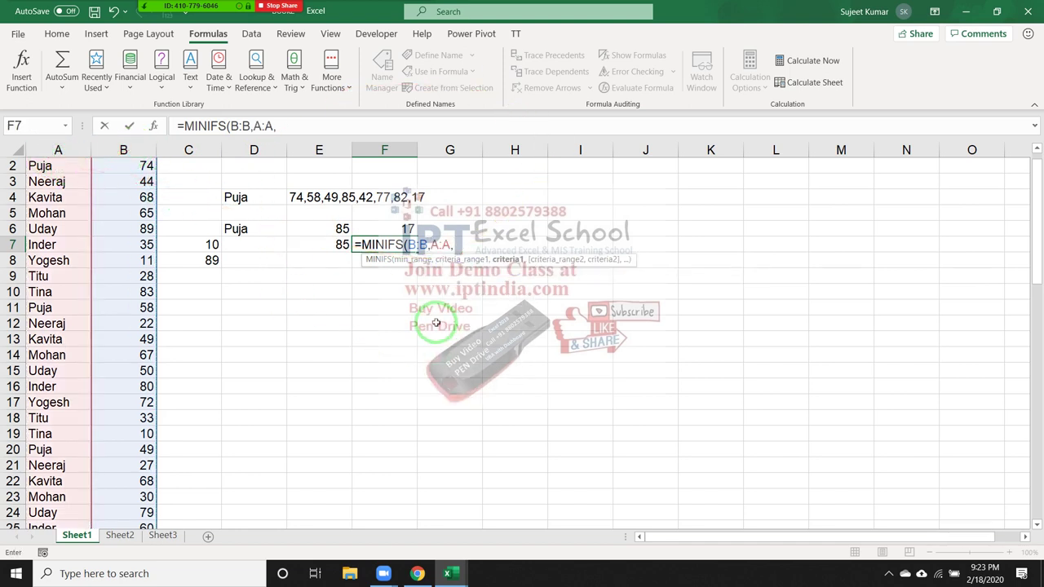
{"action": "left_click", "coordinate": [264, 232]}
{"action": "key", "text": "Return"}
{"action": "key", "text": "Up"}
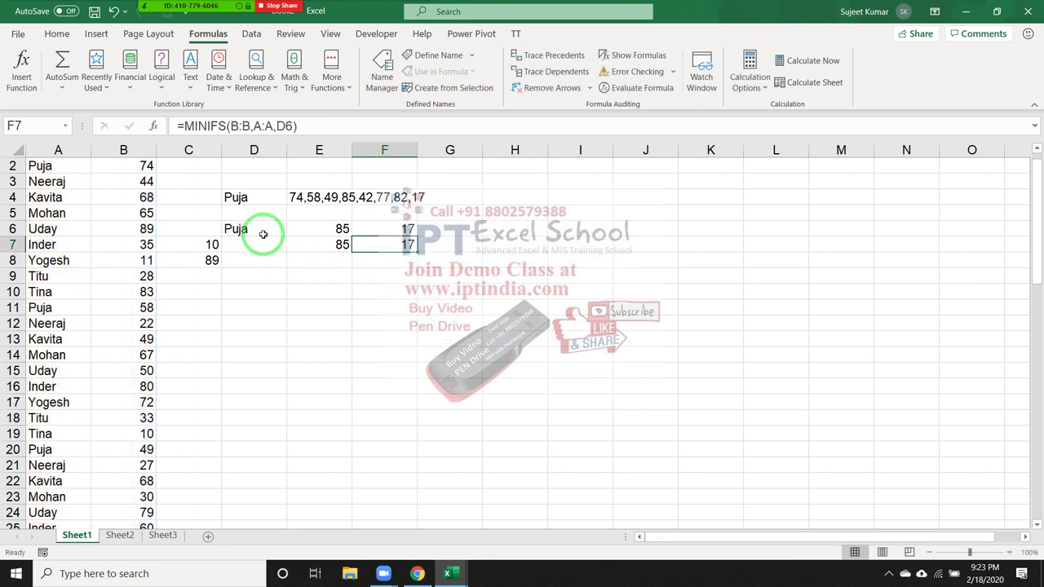
{"action": "key", "text": "Down"}
{"action": "key", "text": "Down"}
{"action": "key", "text": "Down"}
{"action": "key", "text": "Left"}
{"action": "key", "text": "Left"}
Step: Type the ranks 1, 2, 3 and 4 into cells D10 through D13
{"action": "key", "text": "F2"}
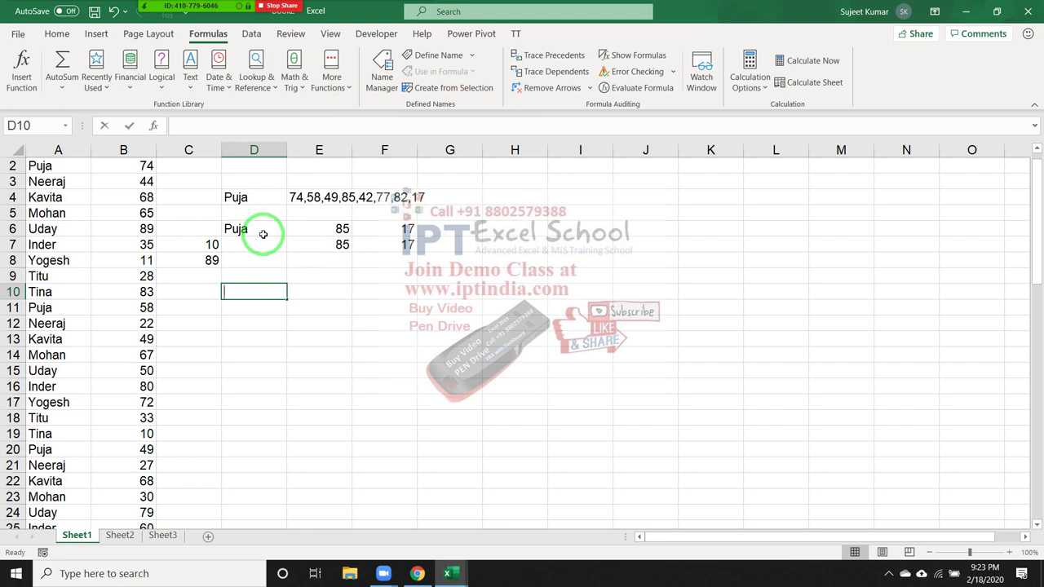
{"action": "type", "text": "1"}
{"action": "key", "text": "Tab"}
{"action": "key", "text": "Left"}
{"action": "key", "text": "Up"}
{"action": "key", "text": "Up"}
{"action": "key", "text": "Down"}
{"action": "key", "text": "Down"}
{"action": "key", "text": "Down"}
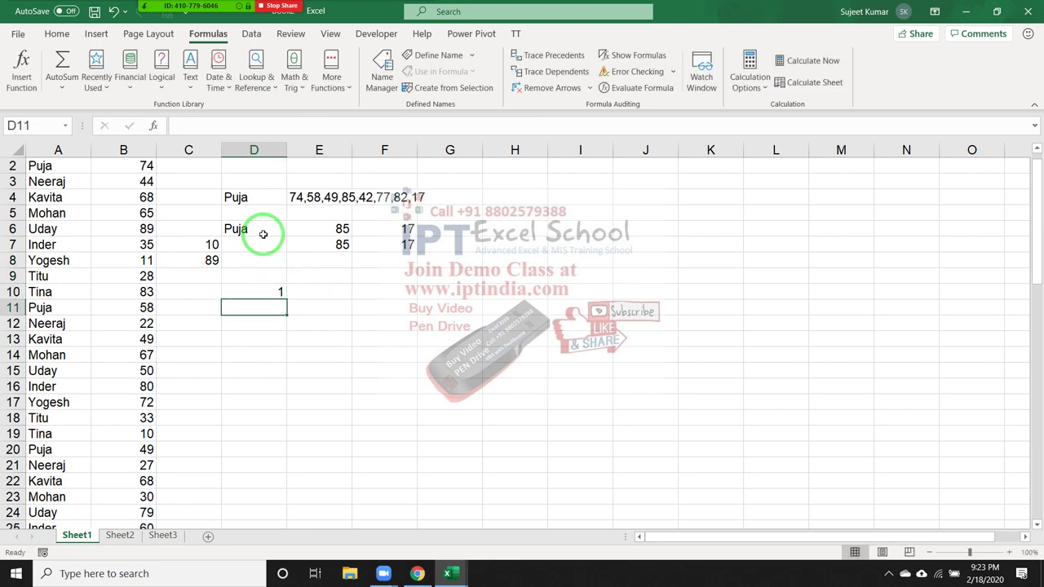
{"action": "type", "text": "2"}
{"action": "key", "text": "Return"}
{"action": "type", "text": "3"}
{"action": "key", "text": "Return"}
{"action": "type", "text": "4"}
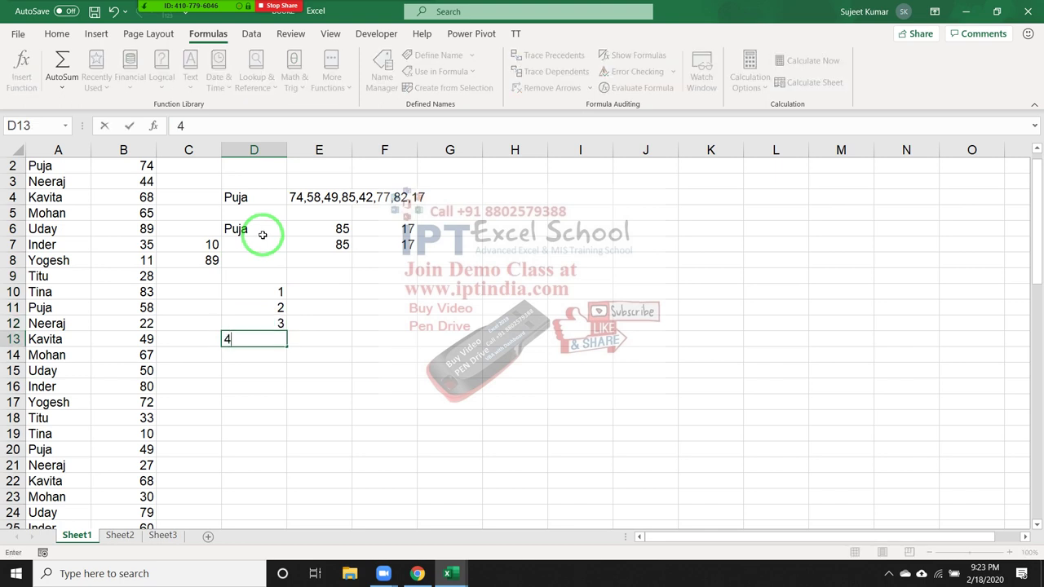
{"action": "key", "text": "Return"}
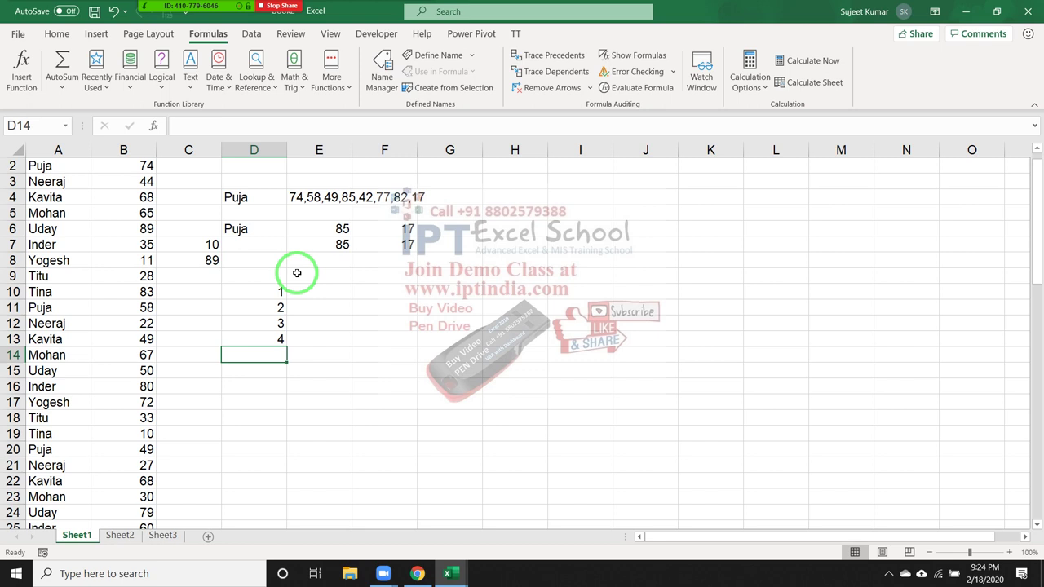
Step: Enter =LARGE(B:B,D10) in E10 and fill it down to E13, listing 89, 86, 85, 84
{"action": "left_click", "coordinate": [310, 289]}
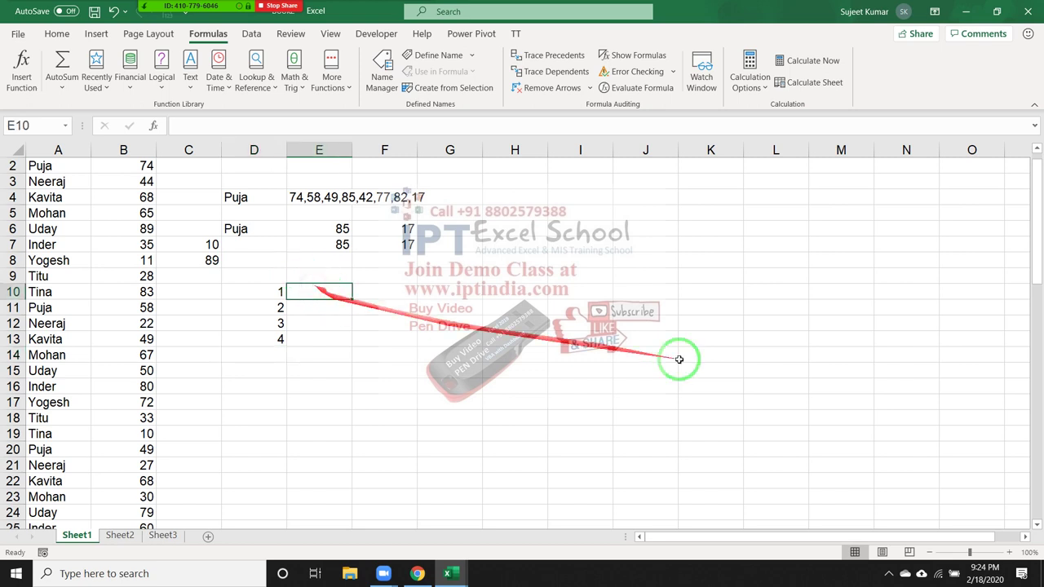
{"action": "type", "text": "="}
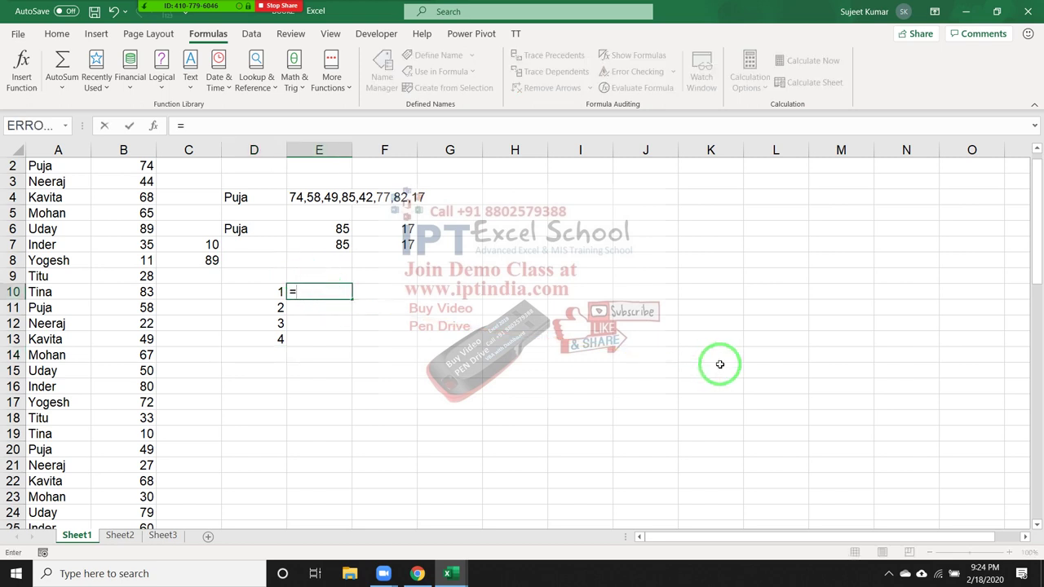
{"action": "type", "text": "l"}
{"action": "key", "text": "Tab"}
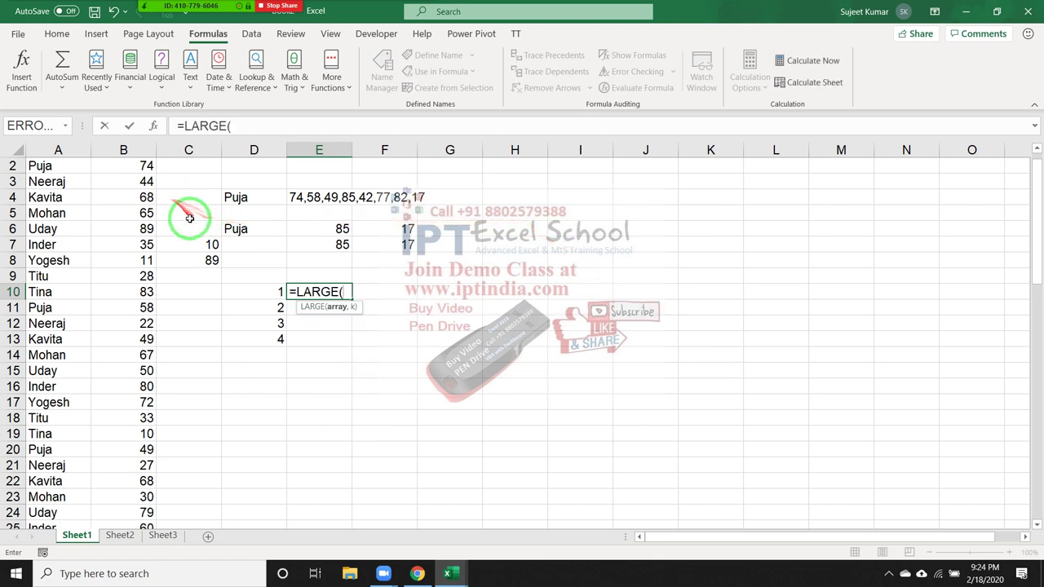
{"action": "left_click", "coordinate": [130, 150]}
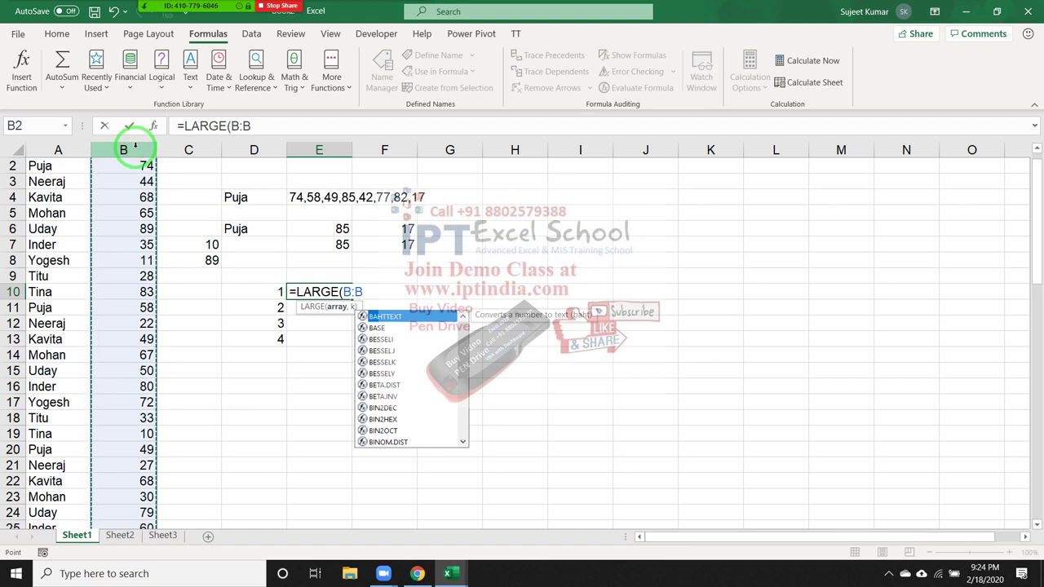
{"action": "type", "text": ","}
{"action": "left_click", "coordinate": [269, 291]}
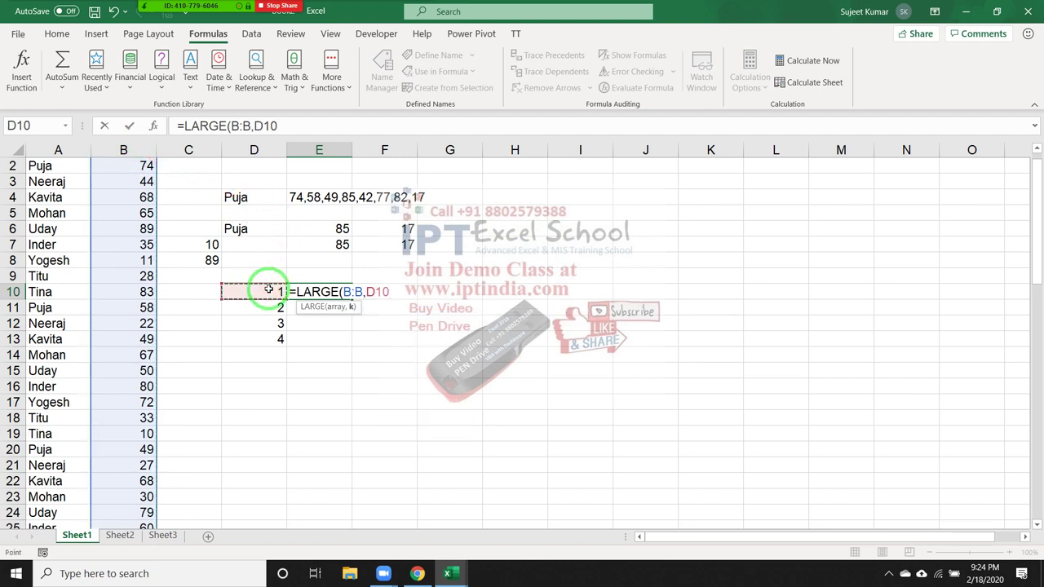
{"action": "key", "text": "Return"}
{"action": "key", "text": "Up"}
{"action": "key", "text": "shift+Down"}
{"action": "key", "text": "shift+Down"}
{"action": "key", "text": "shift+Down"}
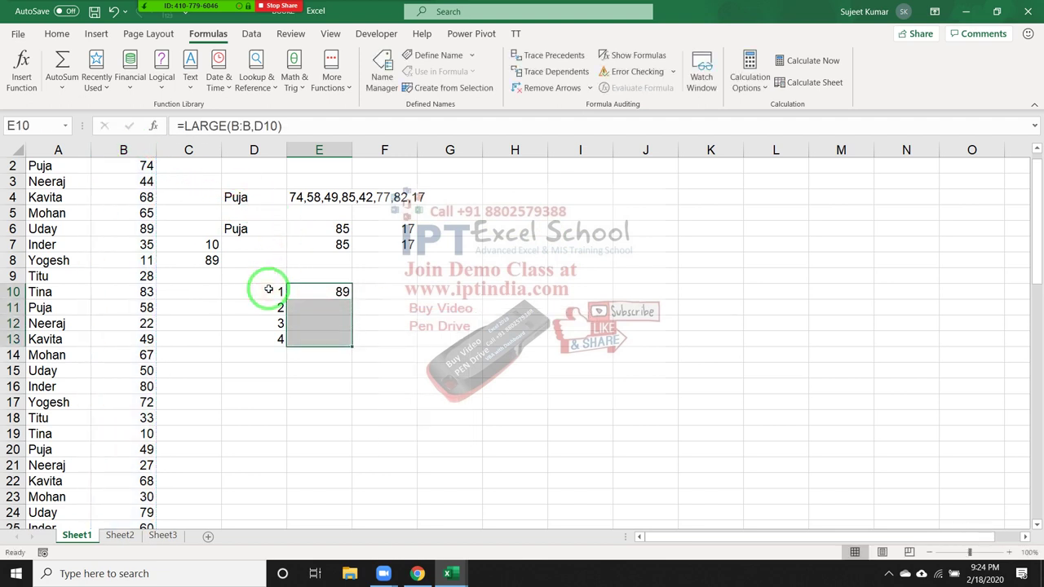
{"action": "key", "text": "ctrl+d"}
Step: Label G9 'Top' with 5 in H9, and add a 'Total' heading in I8
{"action": "key", "text": "Right"}
{"action": "key", "text": "Right"}
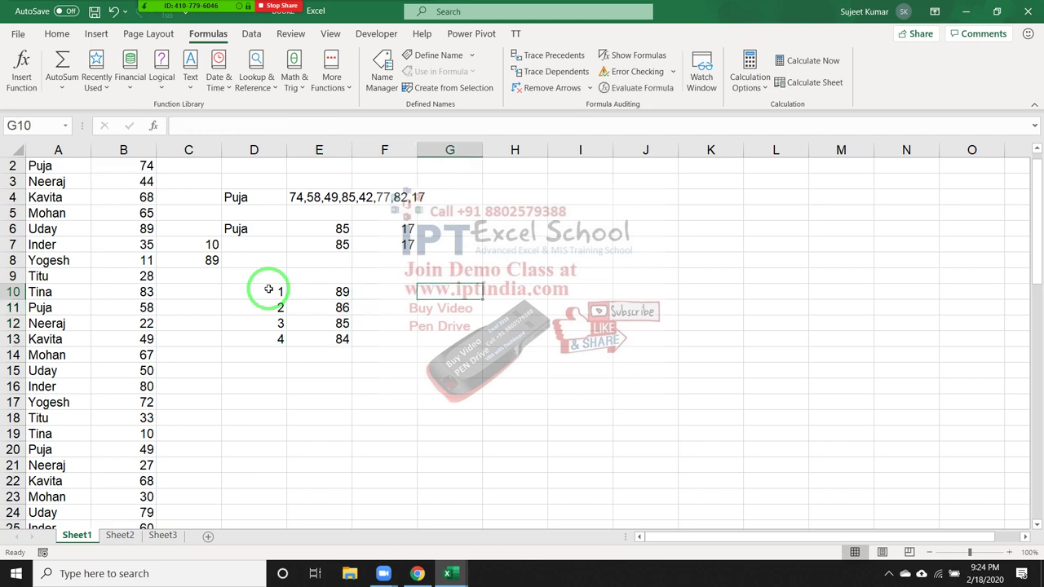
{"action": "key", "text": "Up"}
{"action": "type", "text": "Top"}
{"action": "key", "text": "Right"}
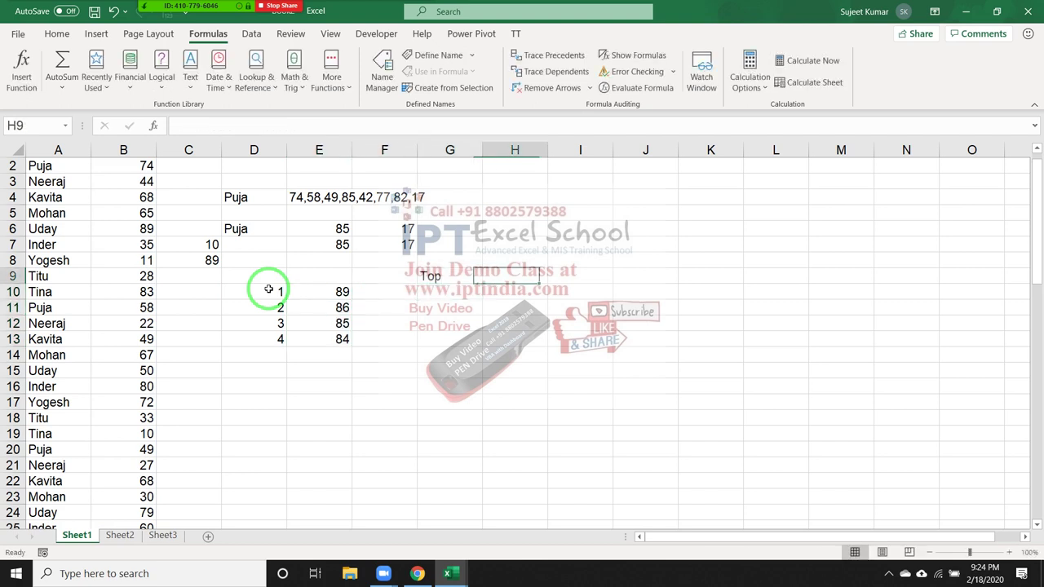
{"action": "type", "text": "5"}
{"action": "key", "text": "Right"}
{"action": "key", "text": "Up"}
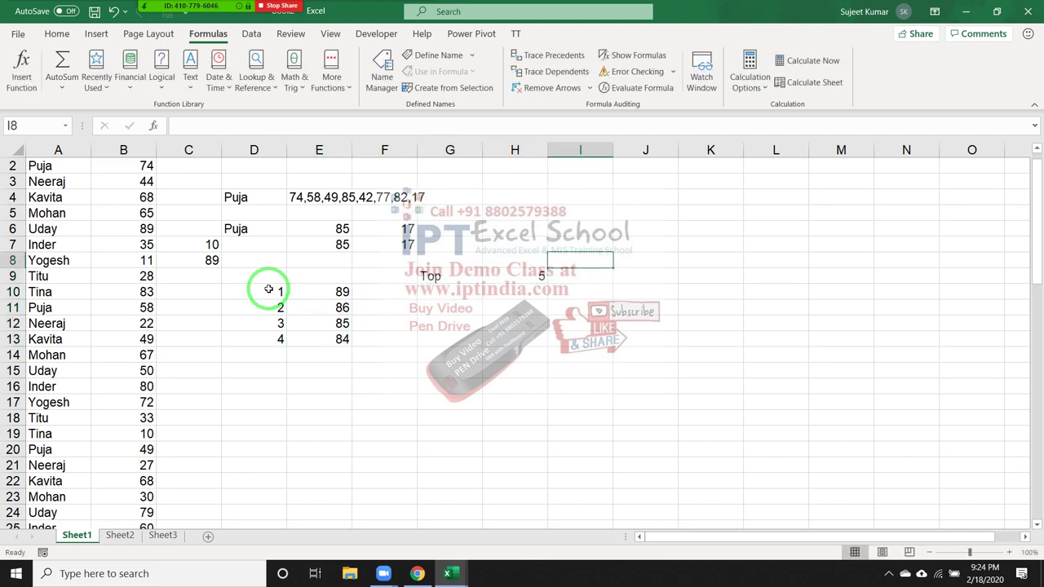
{"action": "type", "text": "Total"}
{"action": "key", "text": "Return"}
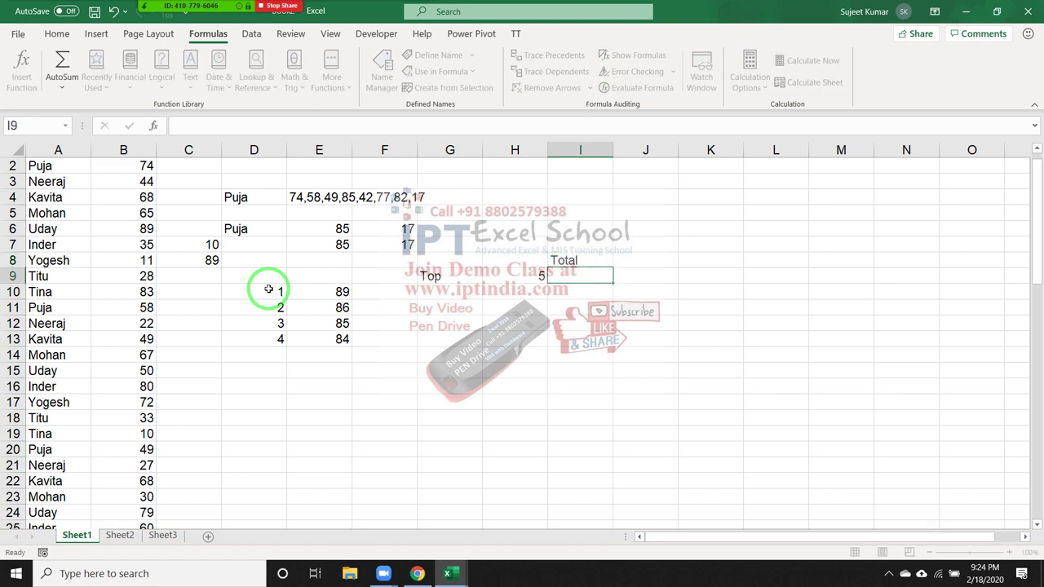
{"action": "type", "text": "=sum"}
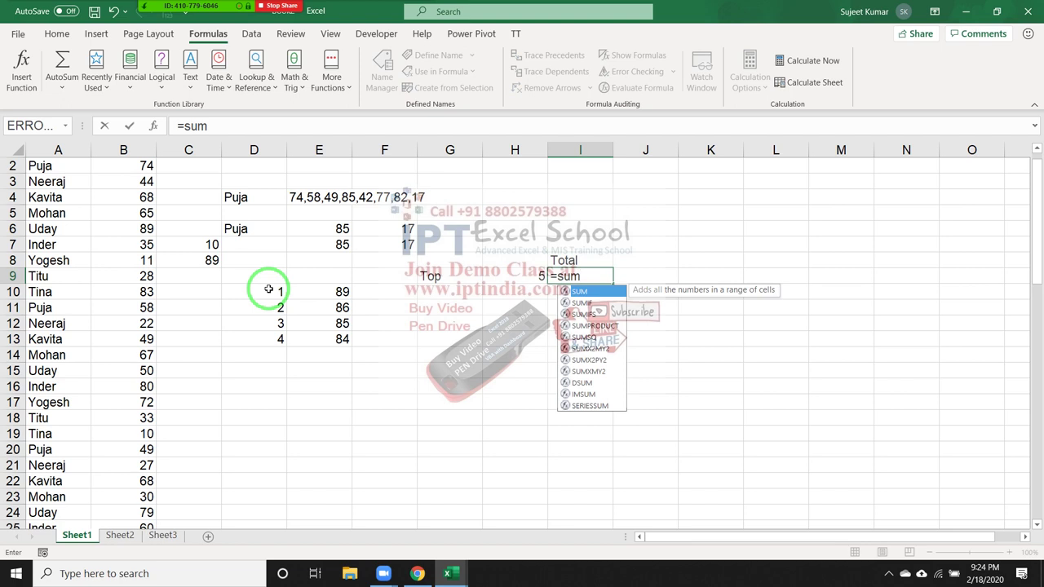
Step: Total the listed top values in I9 with a SUM of E10:E13
{"action": "key", "text": "Tab"}
{"action": "left_click_drag", "start_coordinate": [312, 285], "coordinate": [315, 337]}
{"action": "key", "text": "ctrl+Return"}
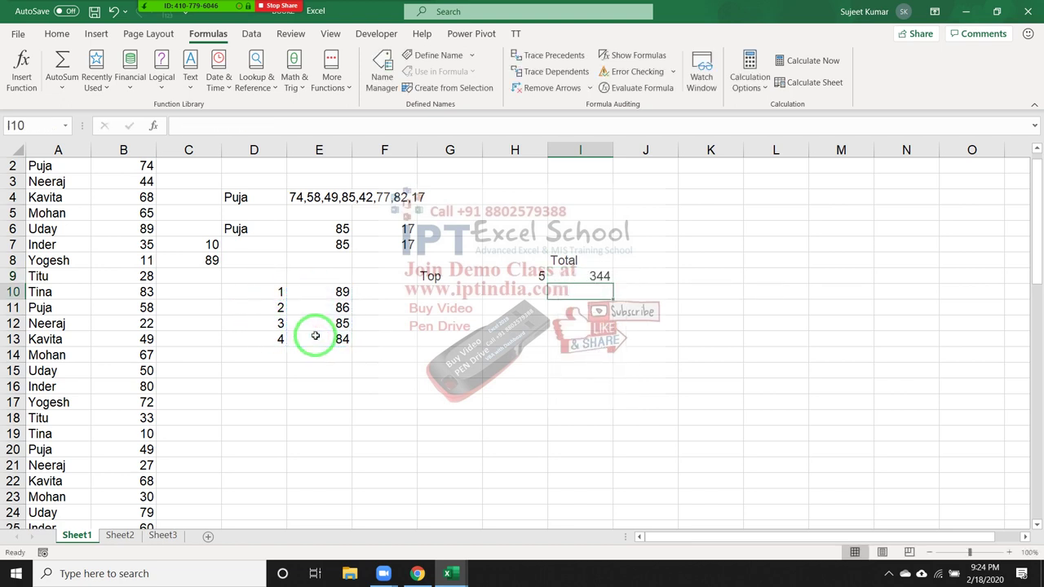
{"action": "left_click_drag", "start_coordinate": [319, 292], "coordinate": [316, 323]}
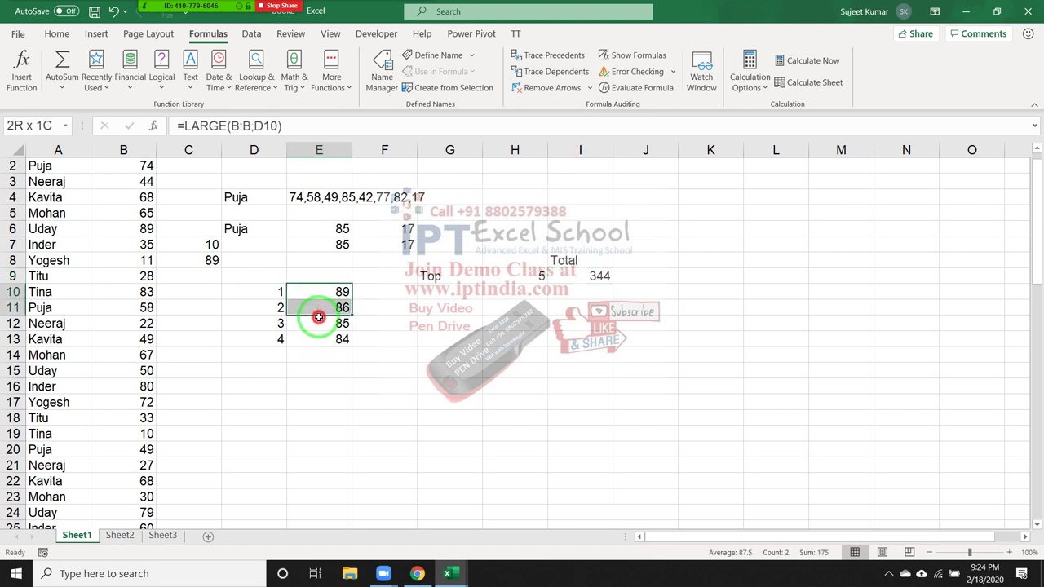
{"action": "left_click", "coordinate": [600, 276]}
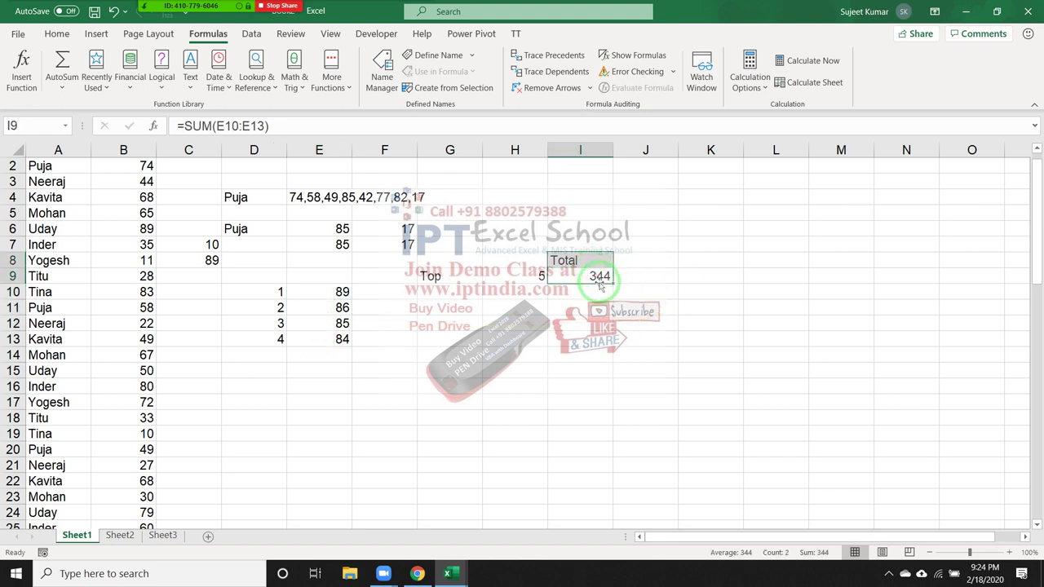
Step: Clear I9 and start a SUM of LARGE formula referencing the Sales column
{"action": "key", "text": "Delete"}
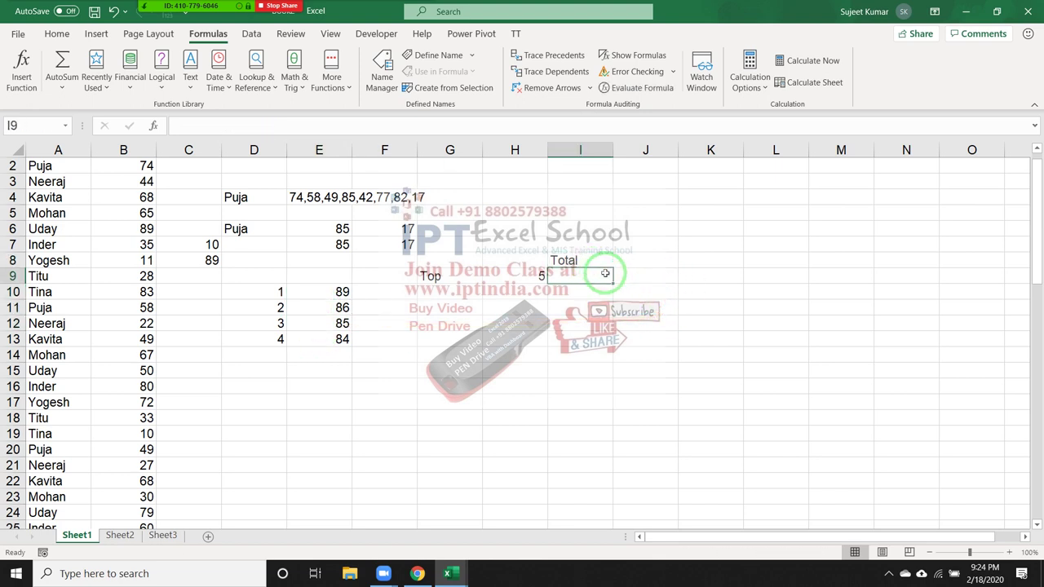
{"action": "type", "text": "="}
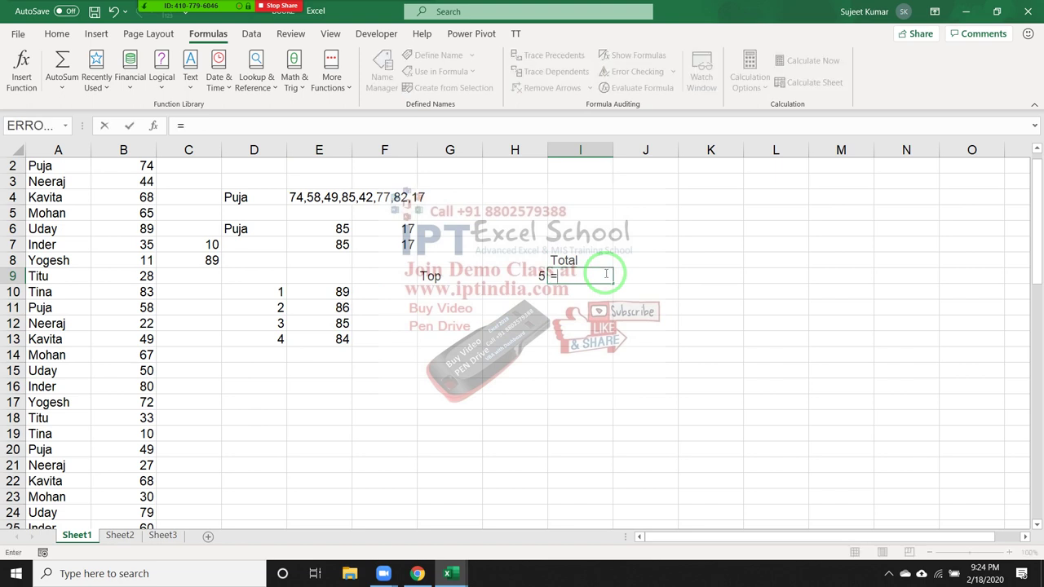
{"action": "type", "text": "sum"}
{"action": "key", "text": "Tab"}
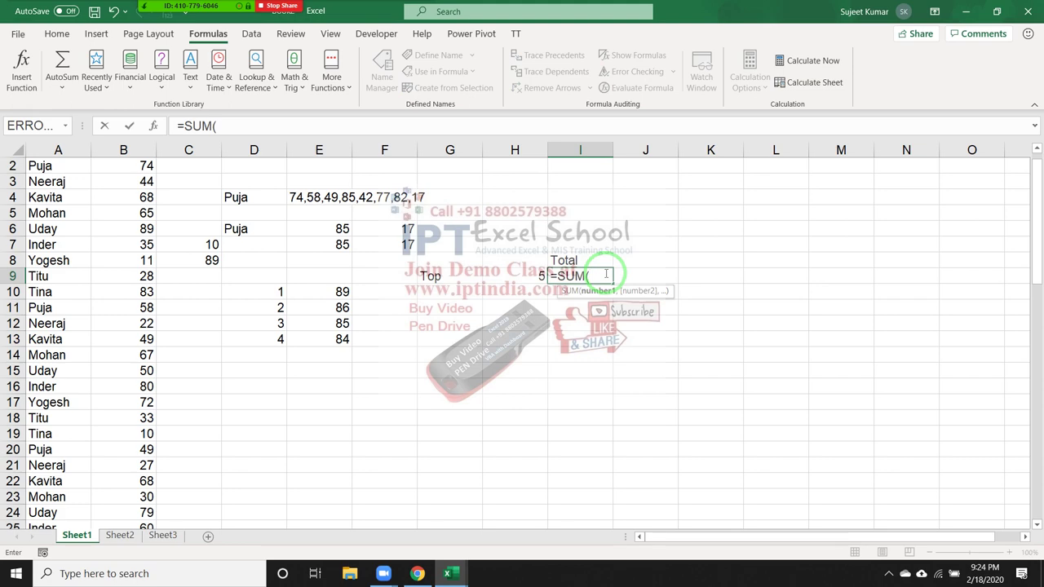
{"action": "type", "text": "la"}
{"action": "key", "text": "Tab"}
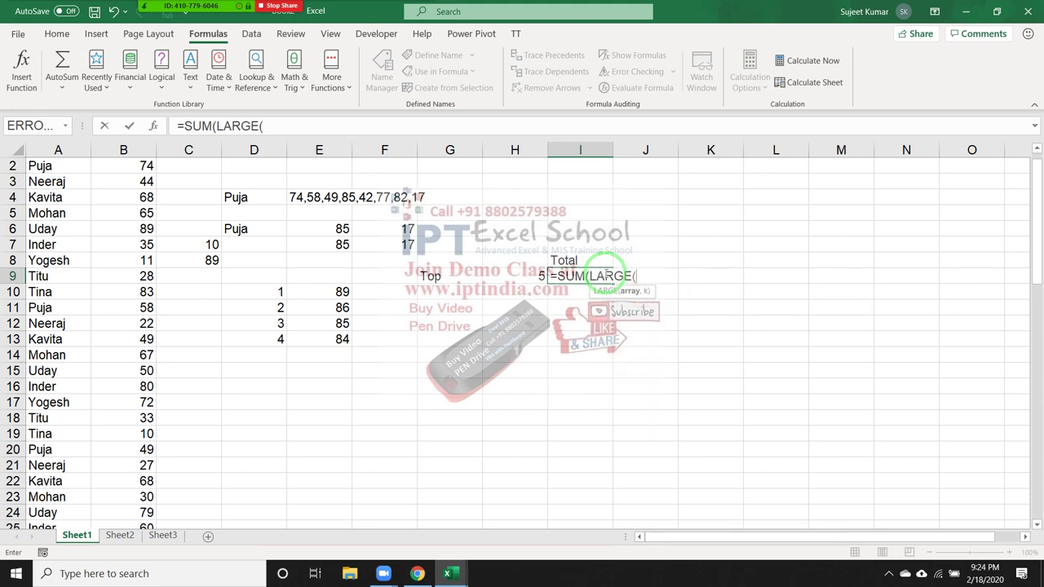
{"action": "left_click", "coordinate": [127, 179]}
{"action": "key", "text": "Up"}
{"action": "key", "text": "Up"}
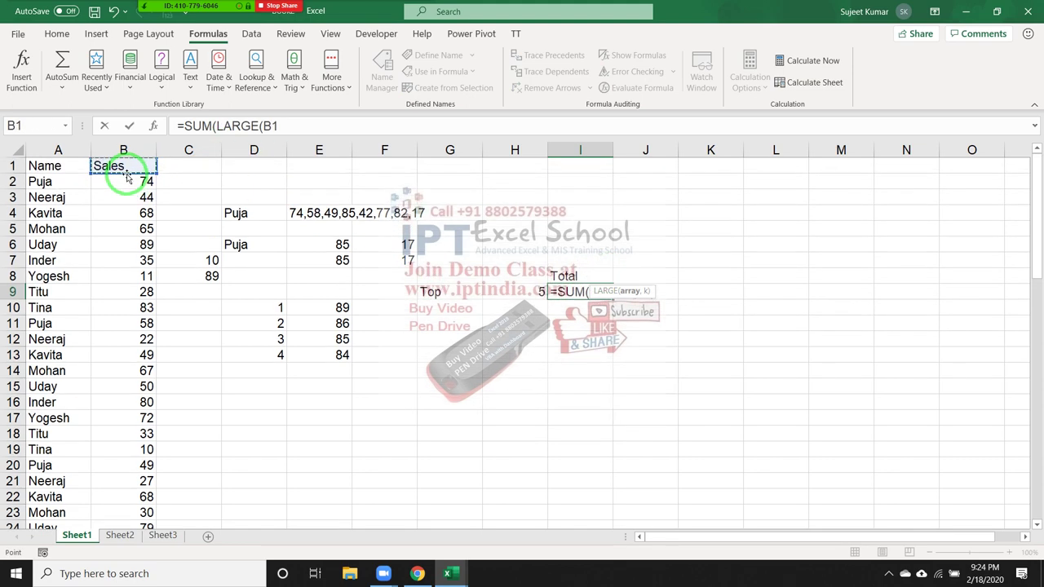
{"action": "key", "text": "Down"}
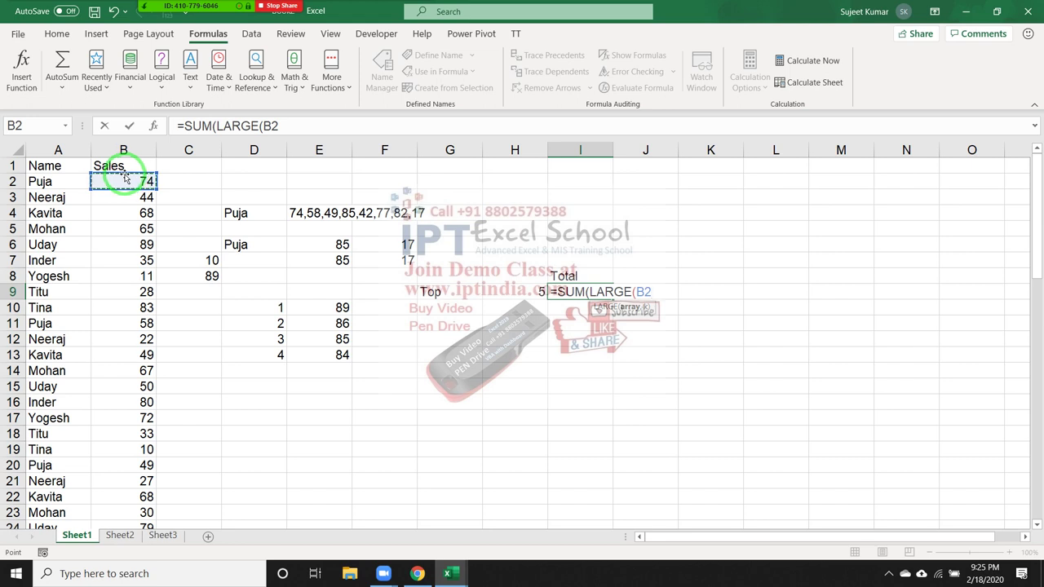
Step: Complete I9 as =SUM(LARGE(B2:B67,{1,2,3,4,5})), accepting Excel's correction, giving 427
{"action": "left_click", "coordinate": [133, 150]}
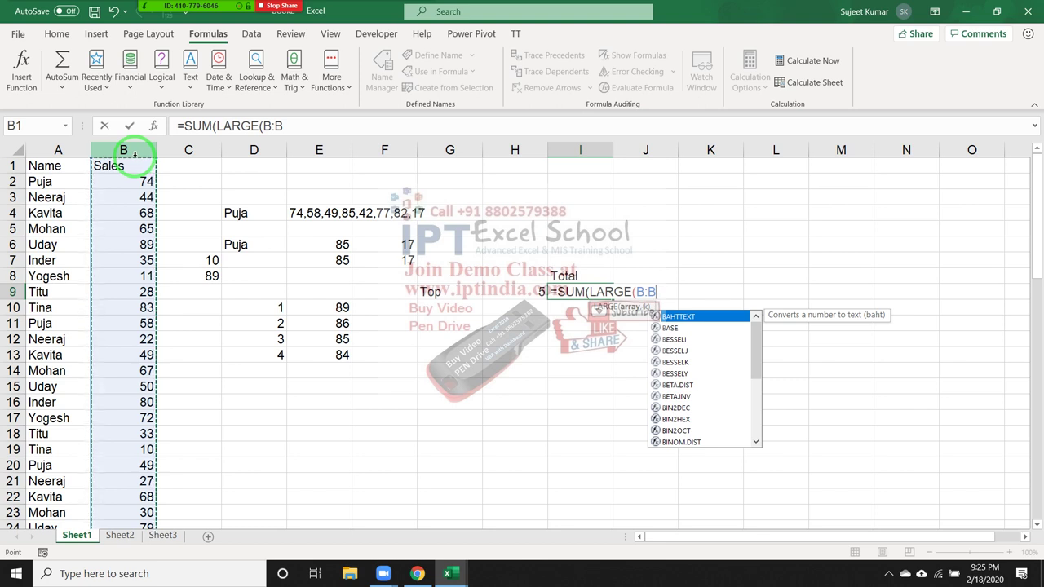
{"action": "key", "text": "BackSpace"}
{"action": "key", "text": "BackSpace"}
{"action": "key", "text": "BackSpace"}
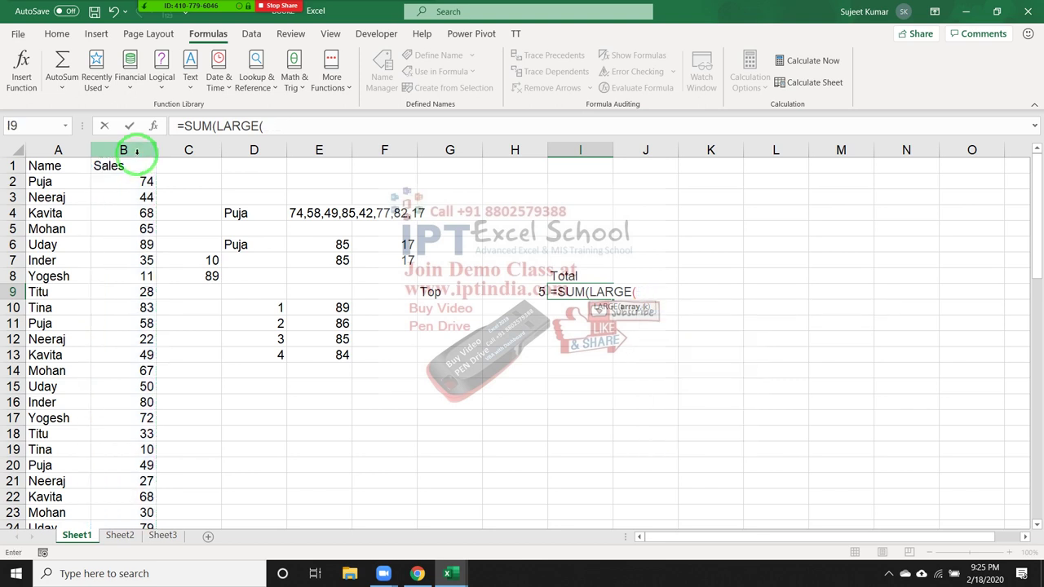
{"action": "left_click", "coordinate": [133, 179]}
{"action": "key", "text": "ctrl+shift+Down"}
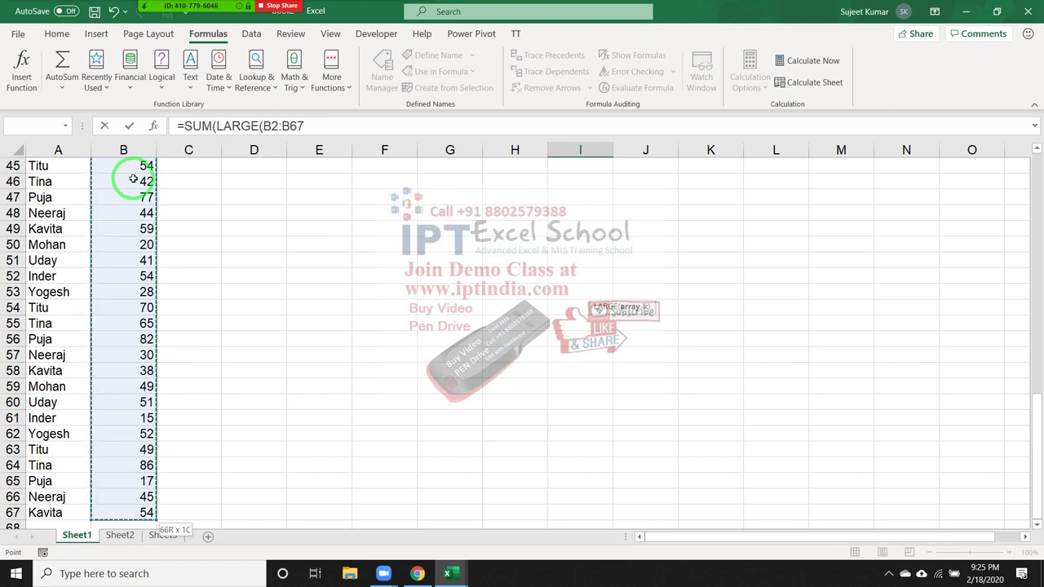
{"action": "type", "text": ",{1"}
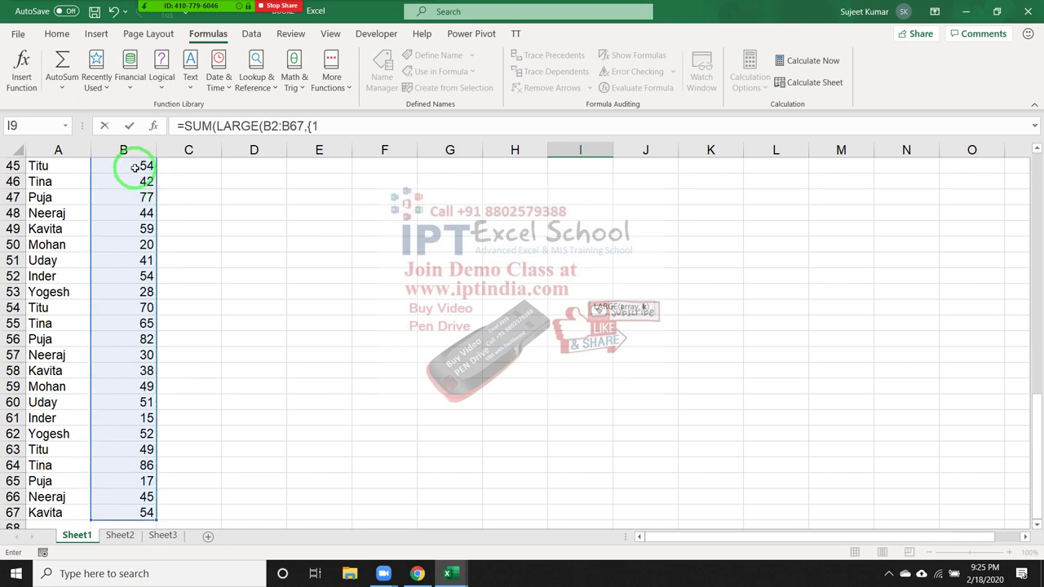
{"action": "type", "text": ",2,3,4,"}
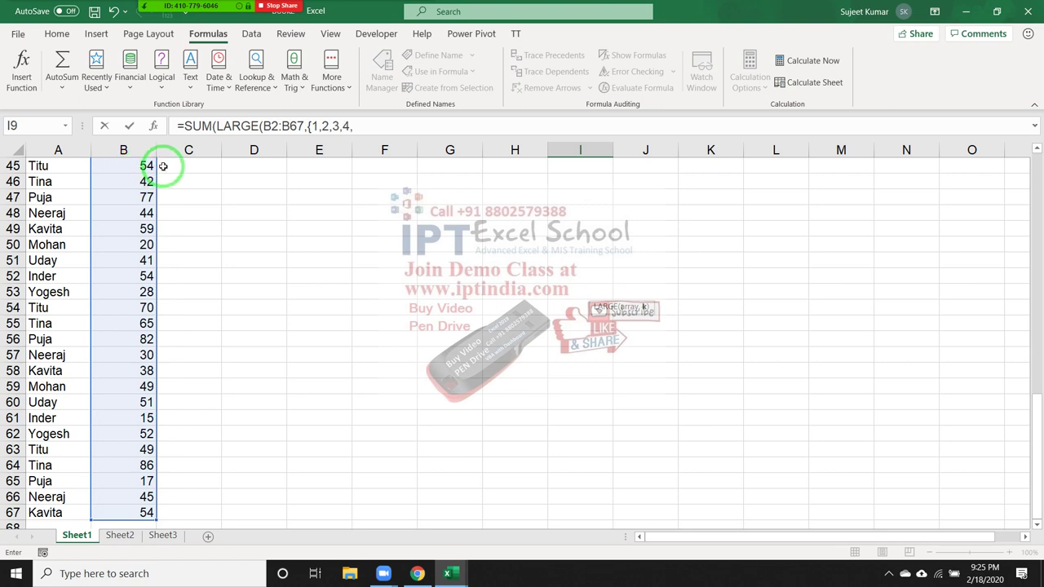
{"action": "type", "text": "5"}
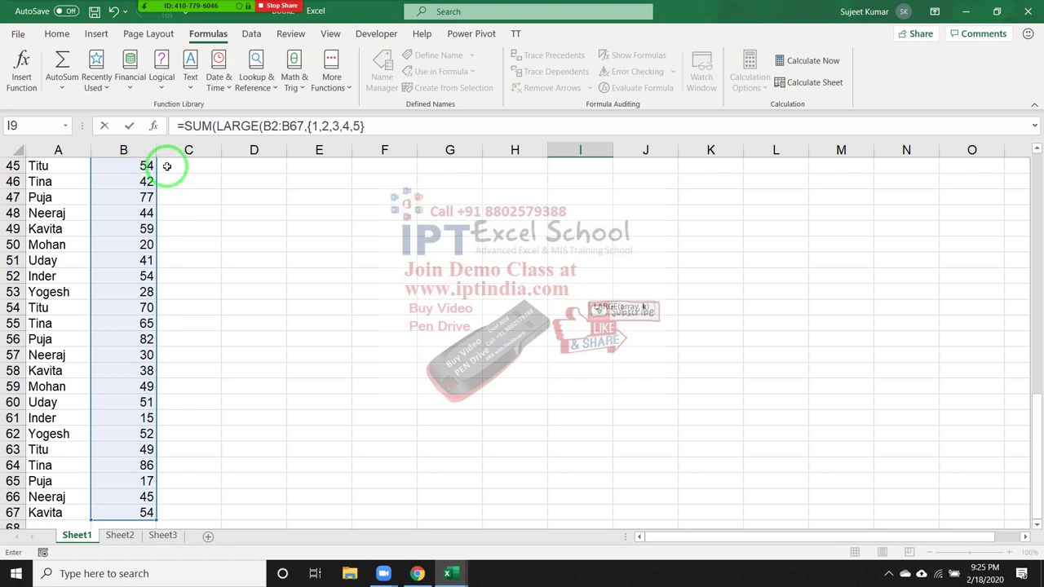
{"action": "key", "text": "Return"}
{"action": "key", "text": "Return"}
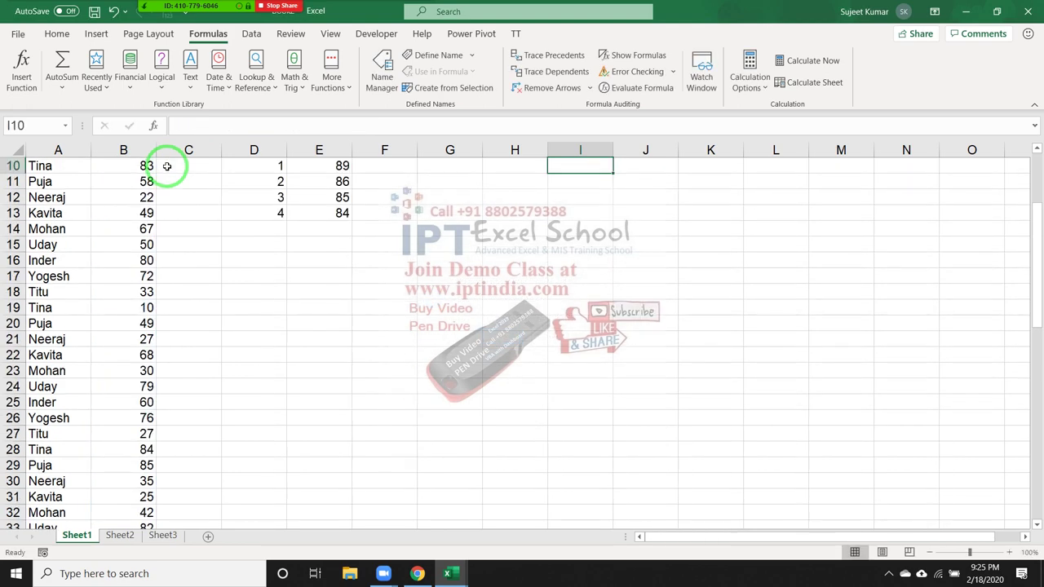
{"action": "key", "text": "Up"}
{"action": "key", "text": "Up"}
{"action": "key", "text": "Down"}
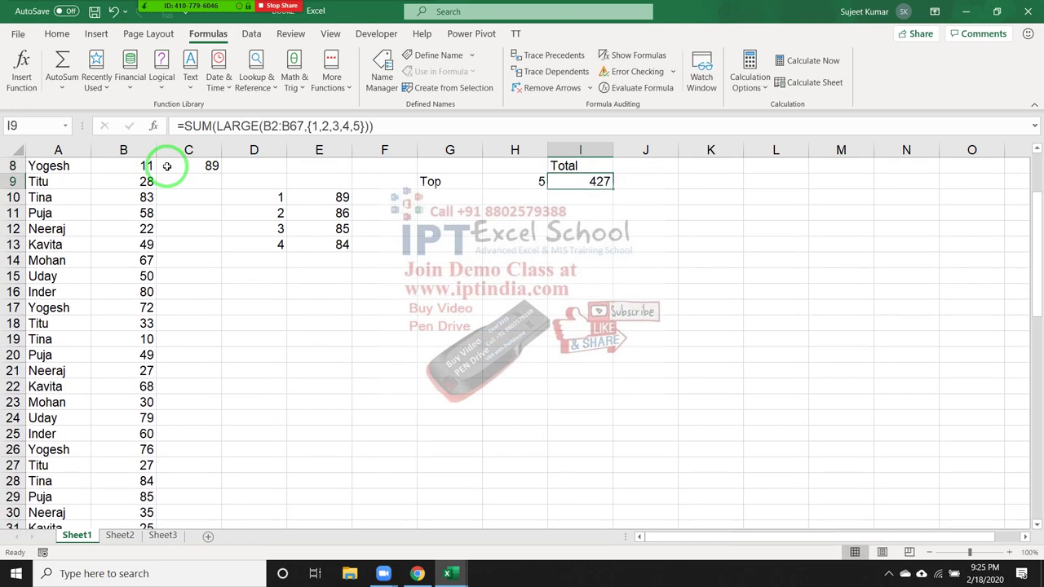
{"action": "left_click", "coordinate": [635, 88]}
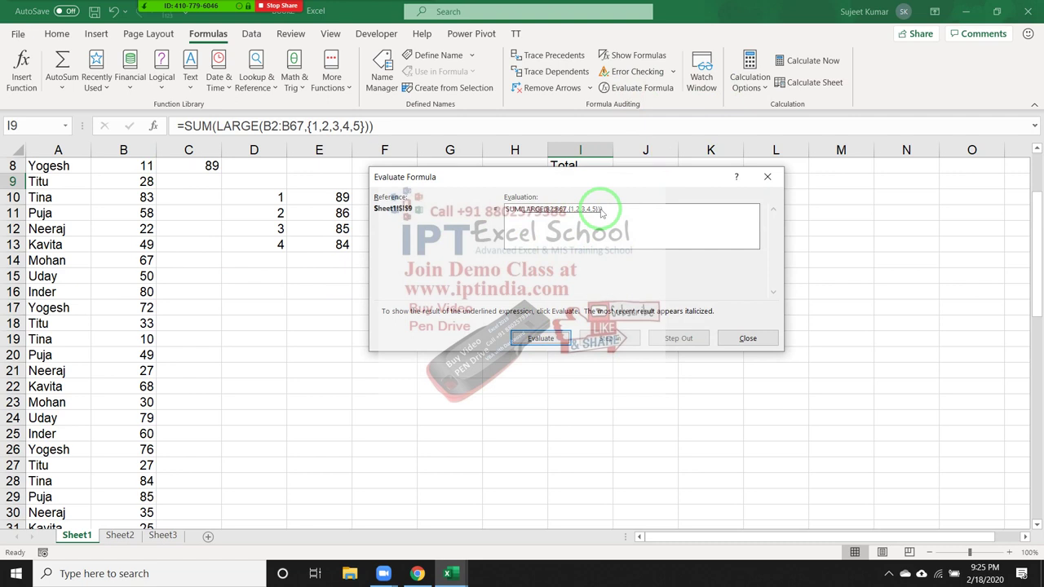
{"action": "left_click", "coordinate": [538, 339]}
{"action": "left_click", "coordinate": [530, 338]}
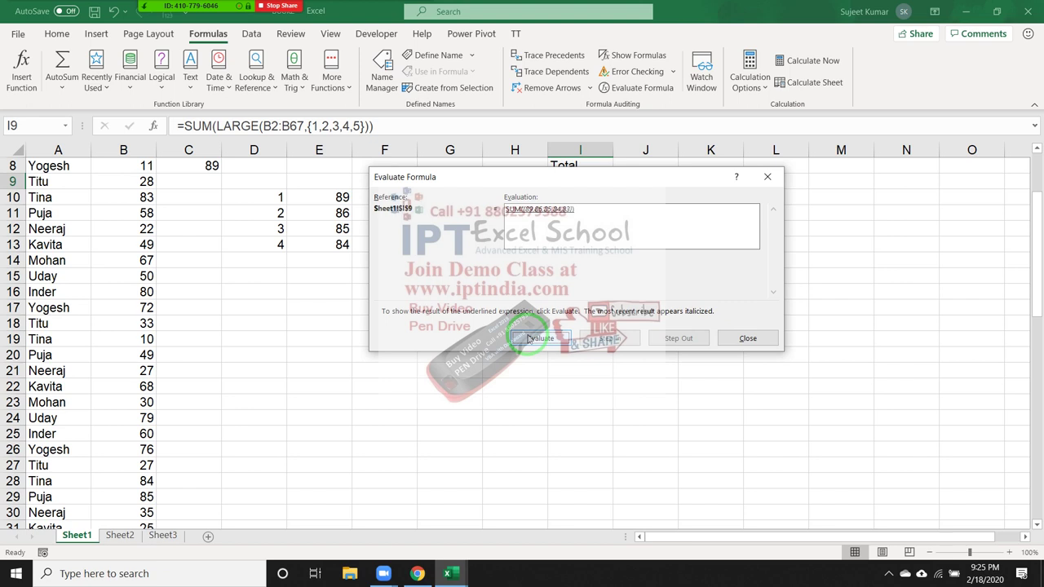
{"action": "left_click", "coordinate": [529, 339]}
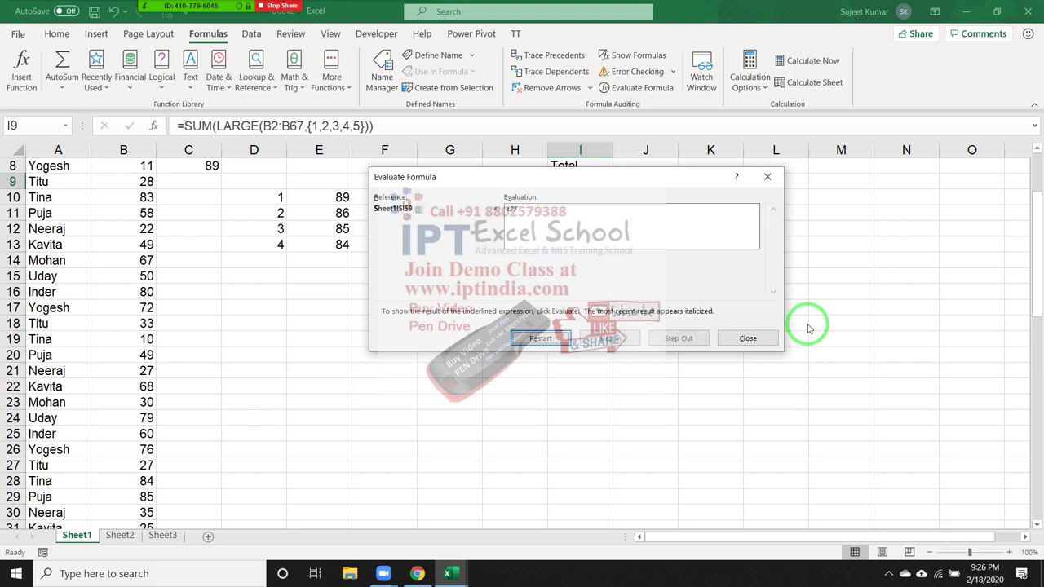
{"action": "left_click", "coordinate": [762, 339]}
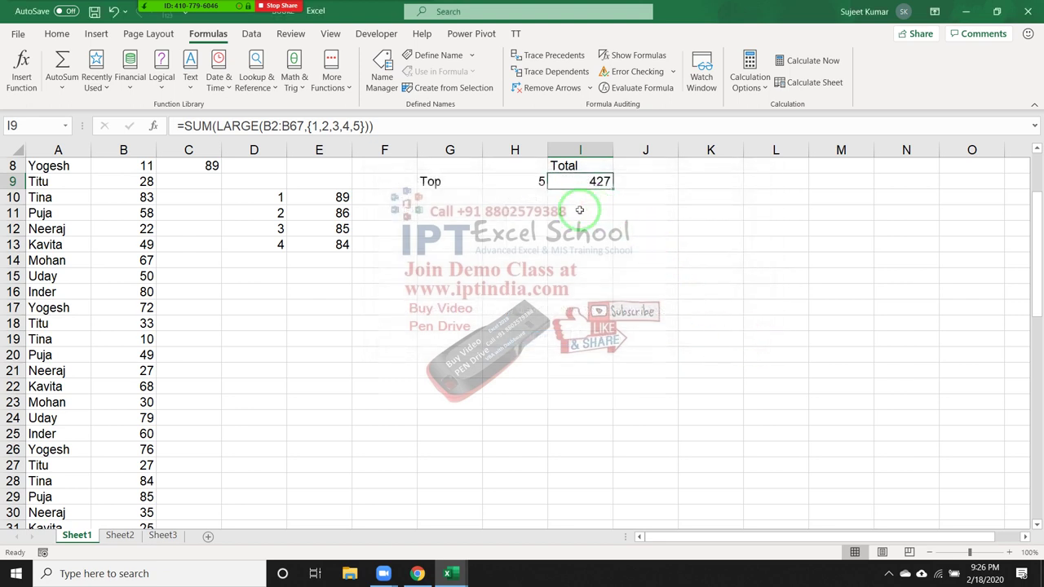
Step: Check Zoom's audio options and the screen recorder controls, then return to the Excel sheet
{"action": "left_click", "coordinate": [57, 11]}
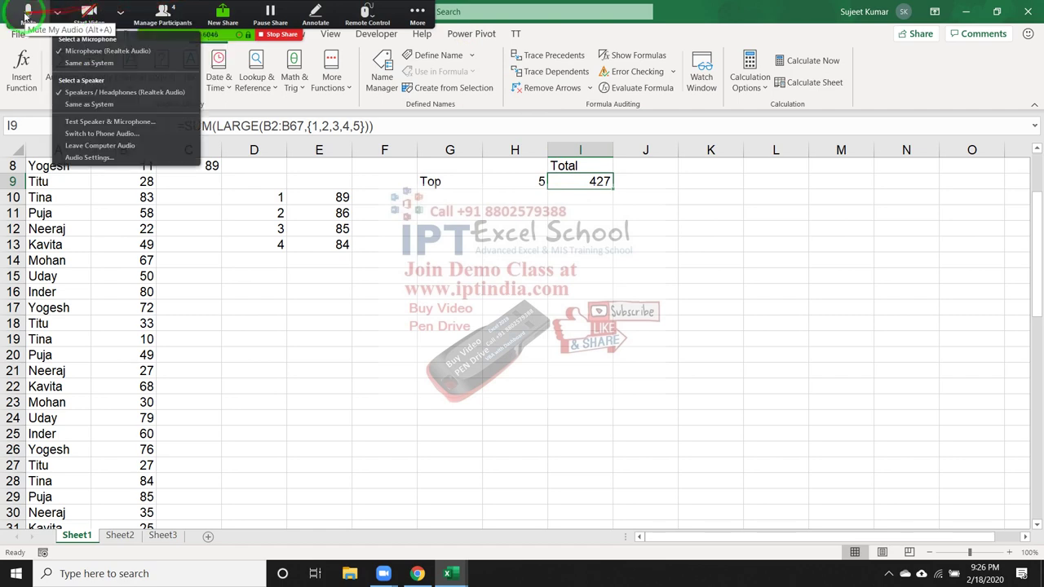
{"action": "left_click", "coordinate": [1038, 575]}
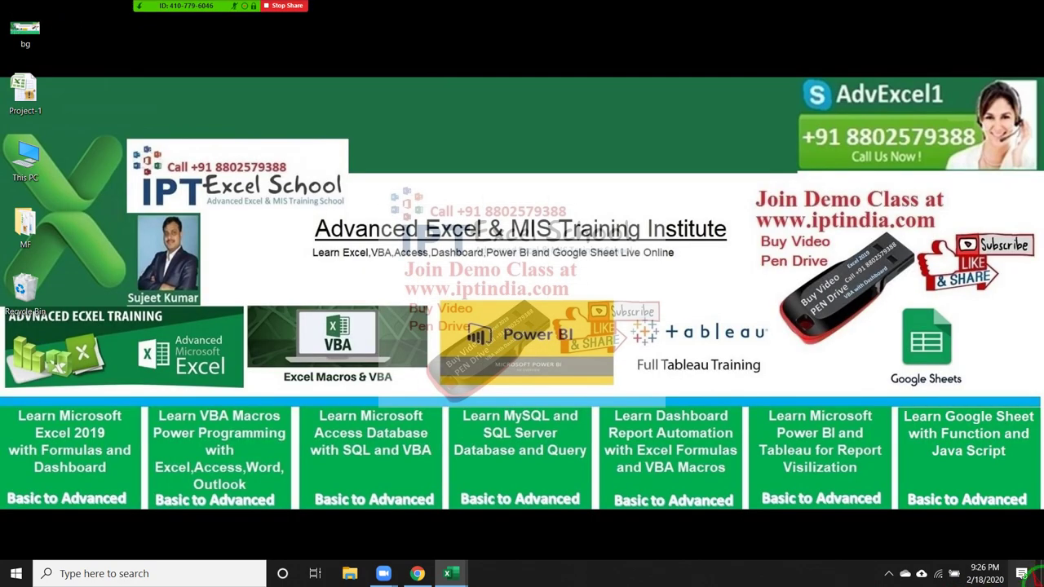
{"action": "left_click", "coordinate": [1038, 575]}
{"action": "left_click", "coordinate": [888, 573]}
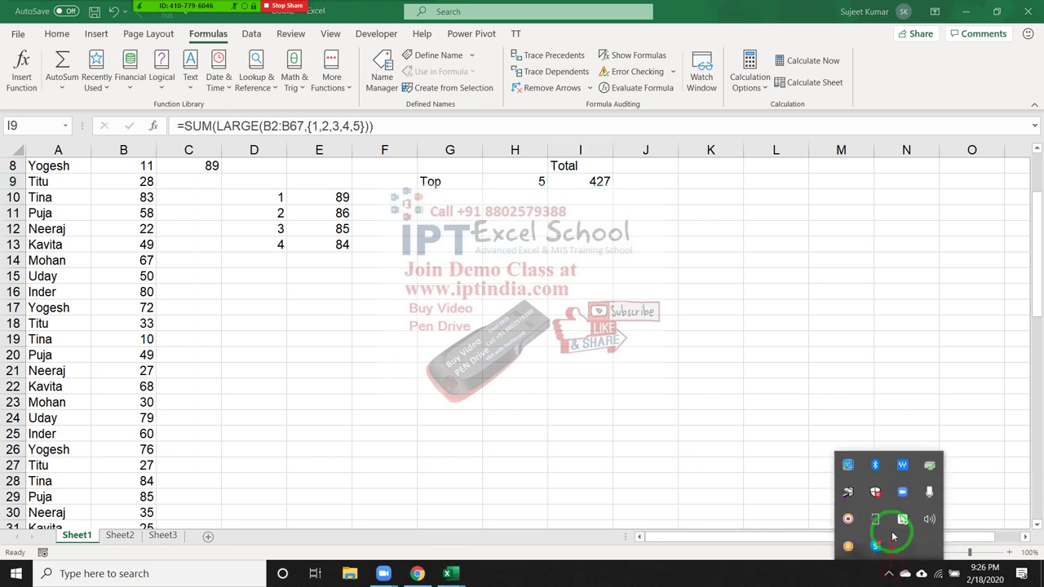
{"action": "left_click", "coordinate": [848, 519]}
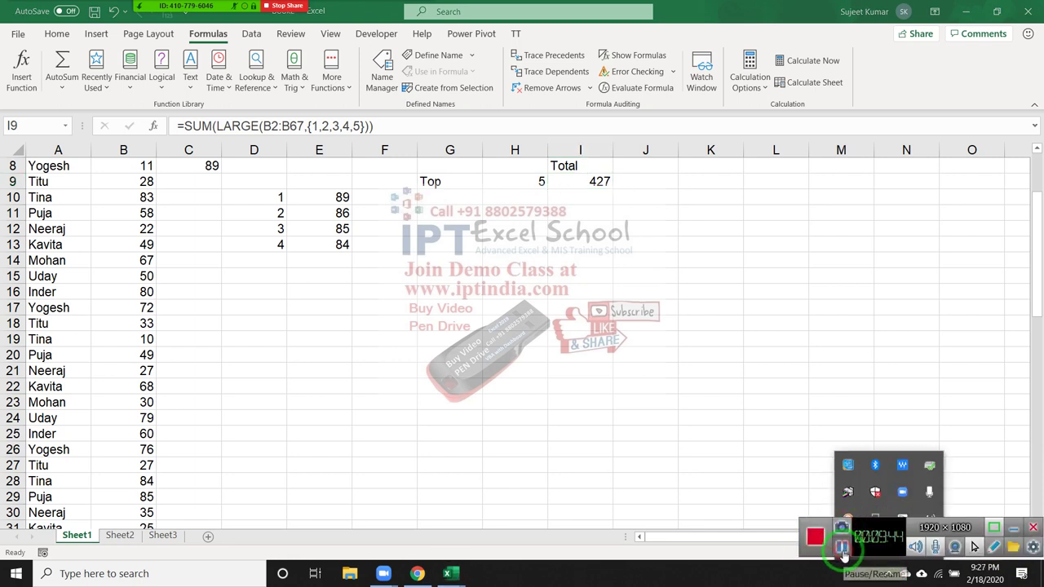
{"action": "left_click", "coordinate": [51, 13]}
{"action": "left_click", "coordinate": [175, 35]}
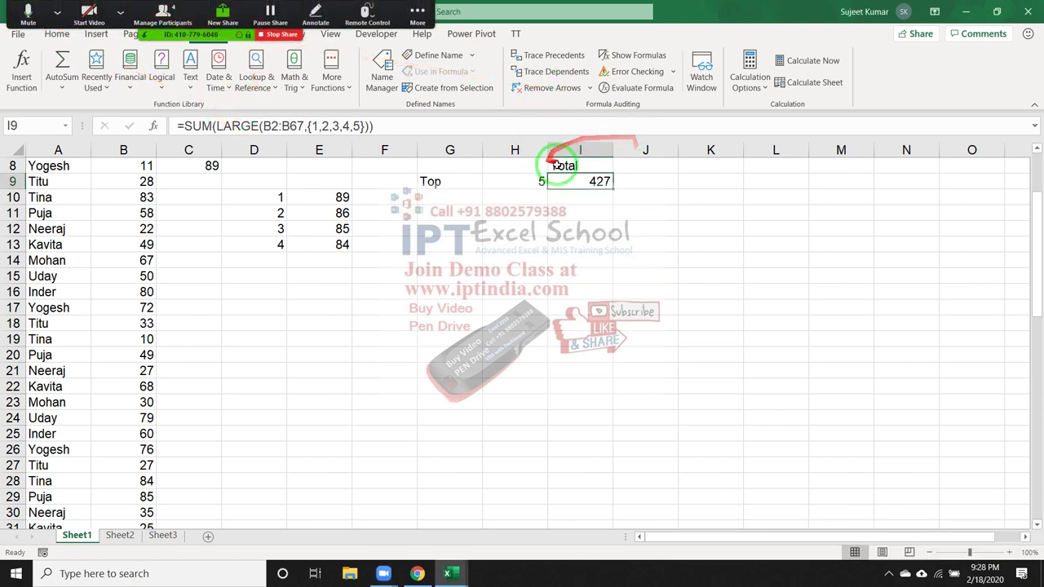
Step: Change the Top count in H9 to 7
{"action": "left_click", "coordinate": [580, 179]}
{"action": "double_click", "coordinate": [580, 179]}
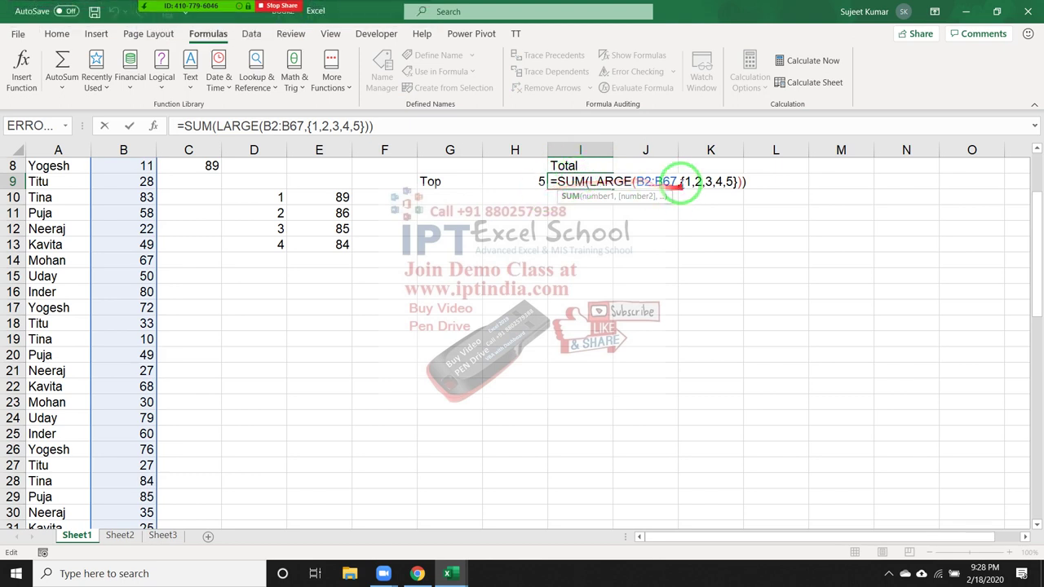
{"action": "left_click", "coordinate": [686, 181]}
{"action": "left_click_drag", "start_coordinate": [686, 181], "coordinate": [738, 181]}
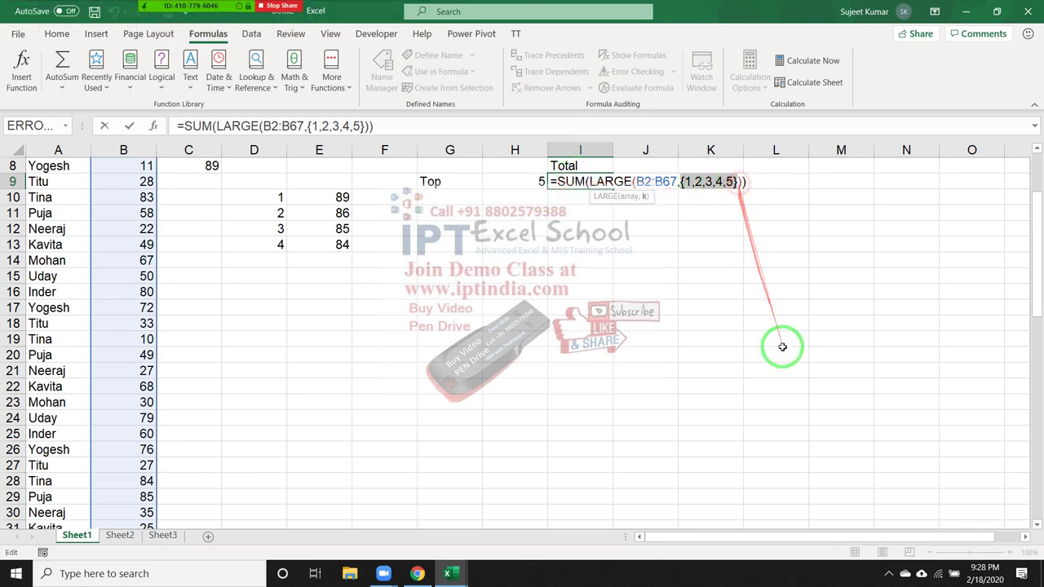
{"action": "key", "text": "ctrl+Return"}
{"action": "left_click", "coordinate": [527, 185]}
{"action": "type", "text": "7"}
{"action": "key", "text": "Return"}
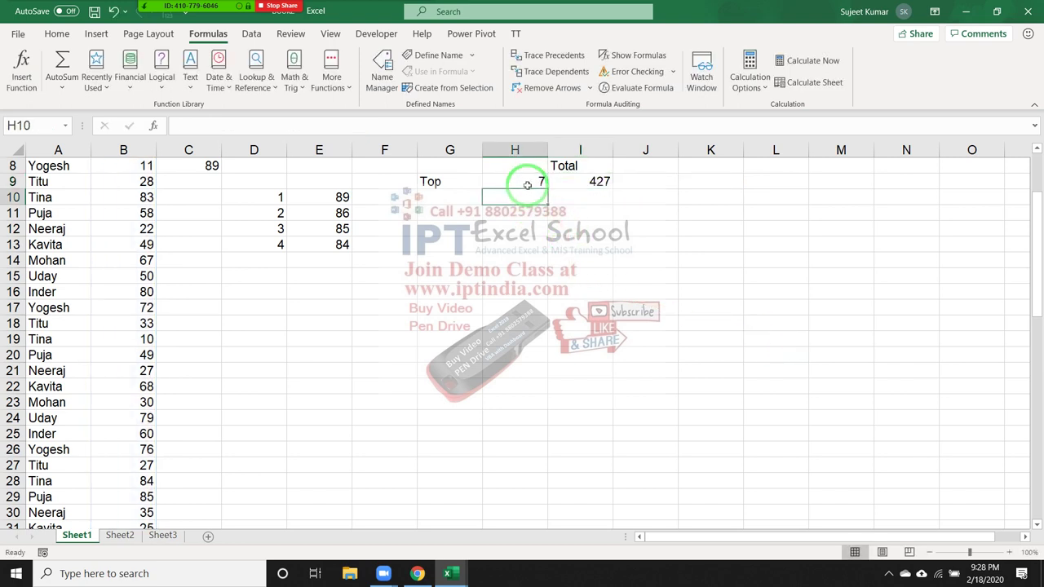
Step: Extend I9's number list to {1,2,3,4,5,6,7} to total the seven largest sales
{"action": "double_click", "coordinate": [601, 179]}
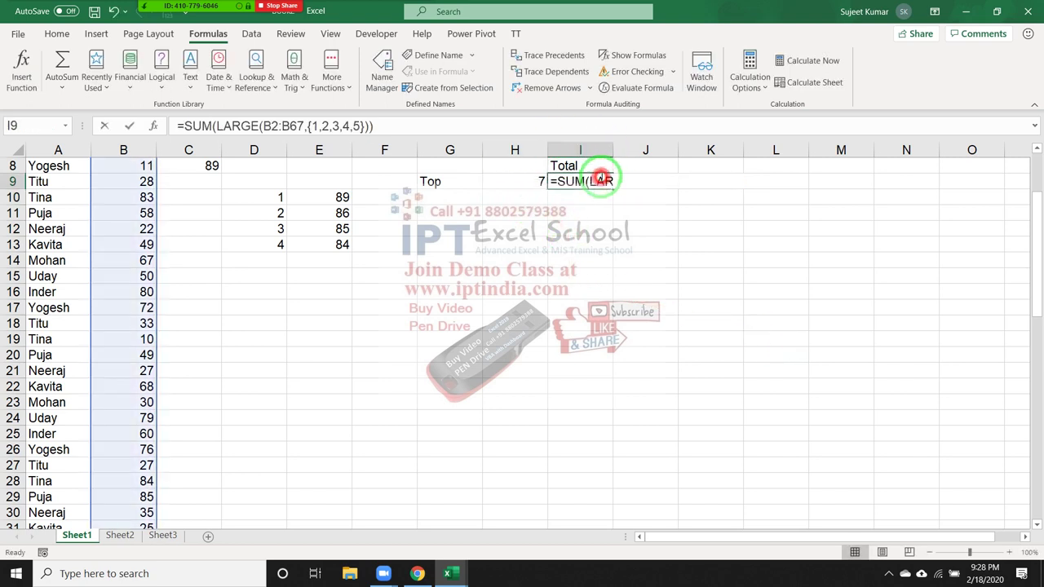
{"action": "left_click", "coordinate": [732, 182]}
{"action": "type", "text": ","}
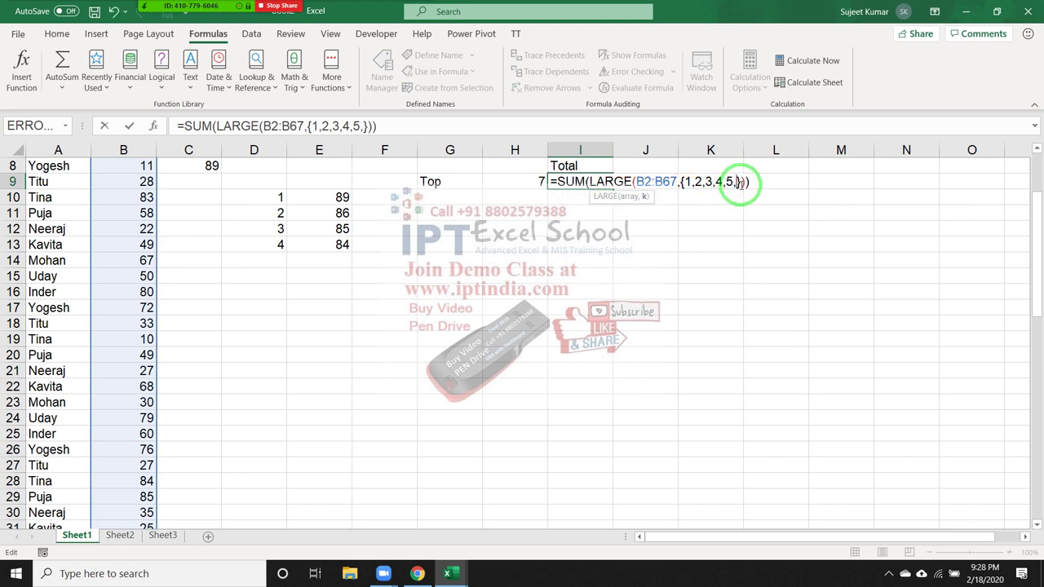
{"action": "type", "text": "6,7,"}
{"action": "type", "text": "8"}
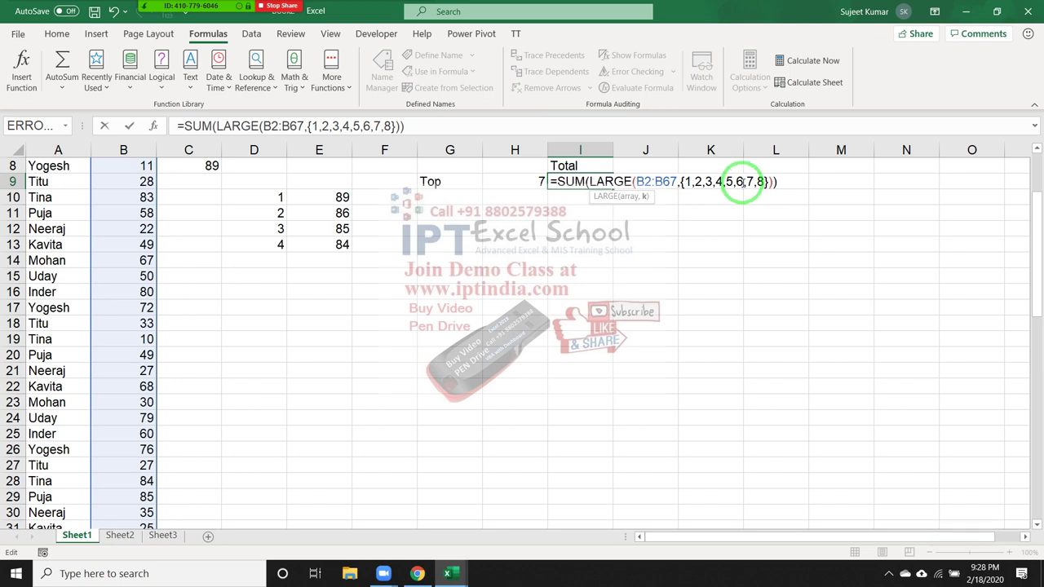
{"action": "key", "text": "BackSpace"}
{"action": "key", "text": "BackSpace"}
{"action": "key", "text": "ctrl+Return"}
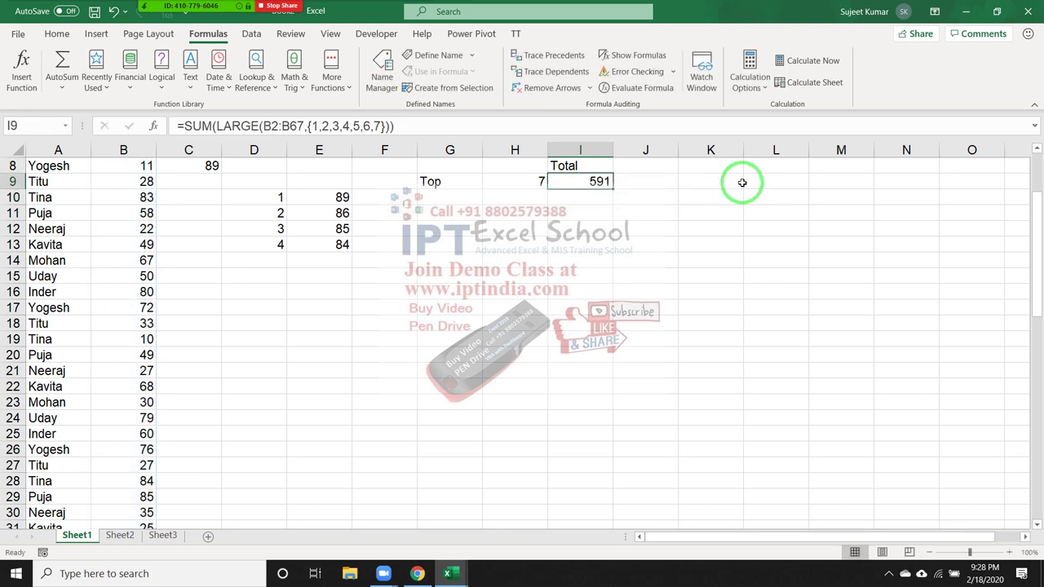
Step: Replace the hard-coded list with ROW(1:7) so I9 reads =SUM(LARGE(B2:B67,ROW(1:7))), giving 591
{"action": "key", "text": "Left"}
{"action": "key", "text": "Right"}
{"action": "mouse_move", "coordinate": [738, 185]}
{"action": "left_mouse_down"}
{"action": "mouse_move", "coordinate": [310, 114]}
{"action": "mouse_move", "coordinate": [382, 128]}
{"action": "left_mouse_up"}
{"action": "left_click", "coordinate": [311, 123]}
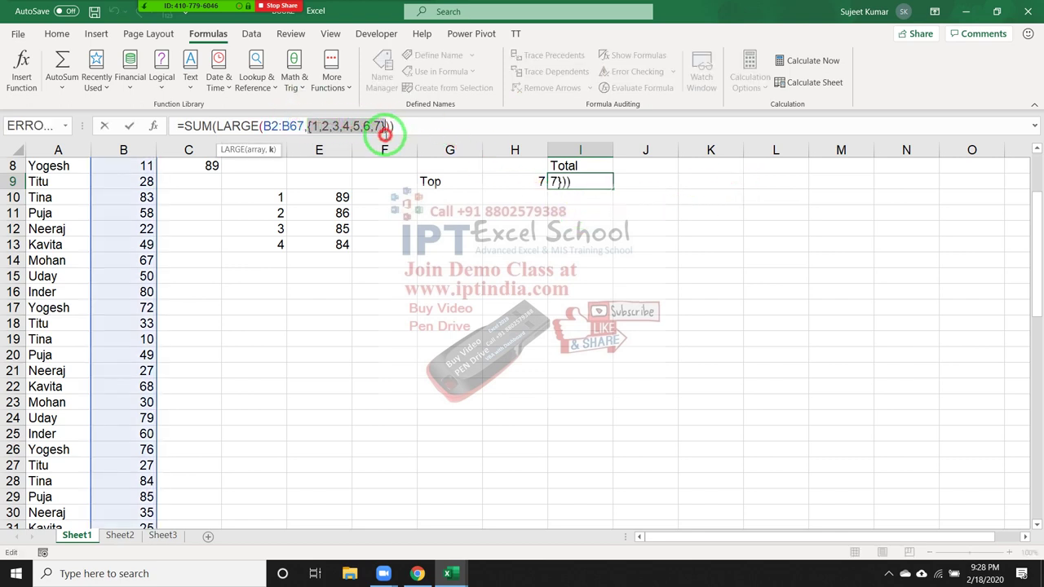
{"action": "type", "text": "ro"}
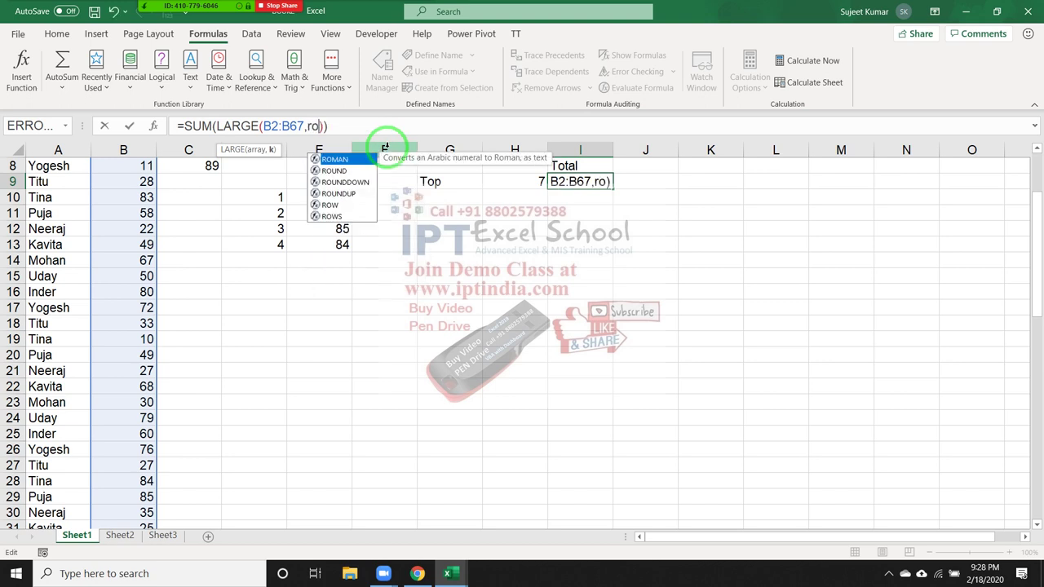
{"action": "type", "text": "w"}
{"action": "key", "text": "Tab"}
{"action": "type", "text": "1"}
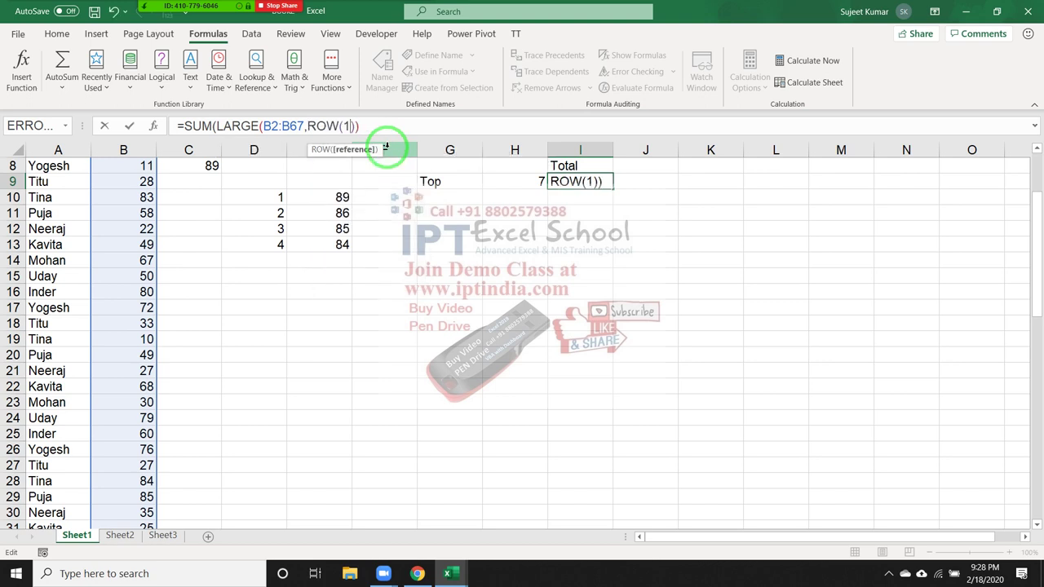
{"action": "type", "text": ":7"}
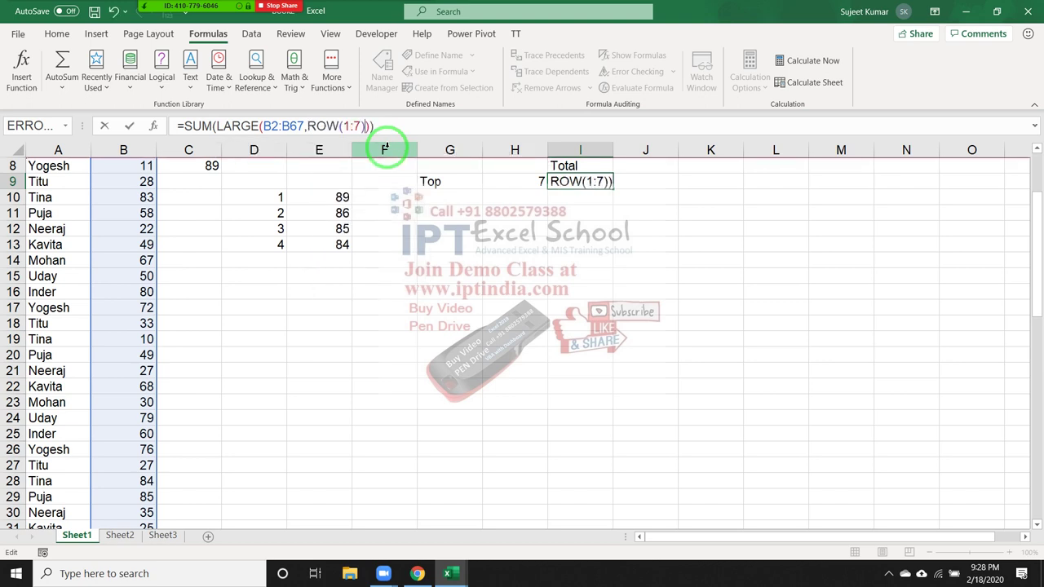
{"action": "key", "text": "ctrl+Return"}
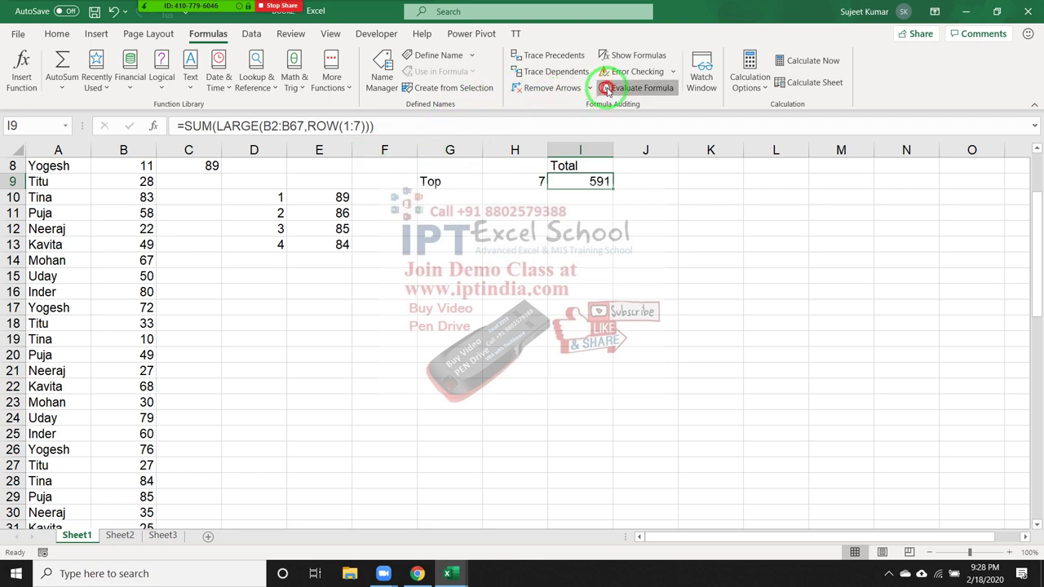
{"action": "left_click", "coordinate": [620, 87]}
Step: Evaluate I9 step by step from ROW(1:7) through LARGE to the final 591, then close the evaluator
{"action": "left_click", "coordinate": [537, 337]}
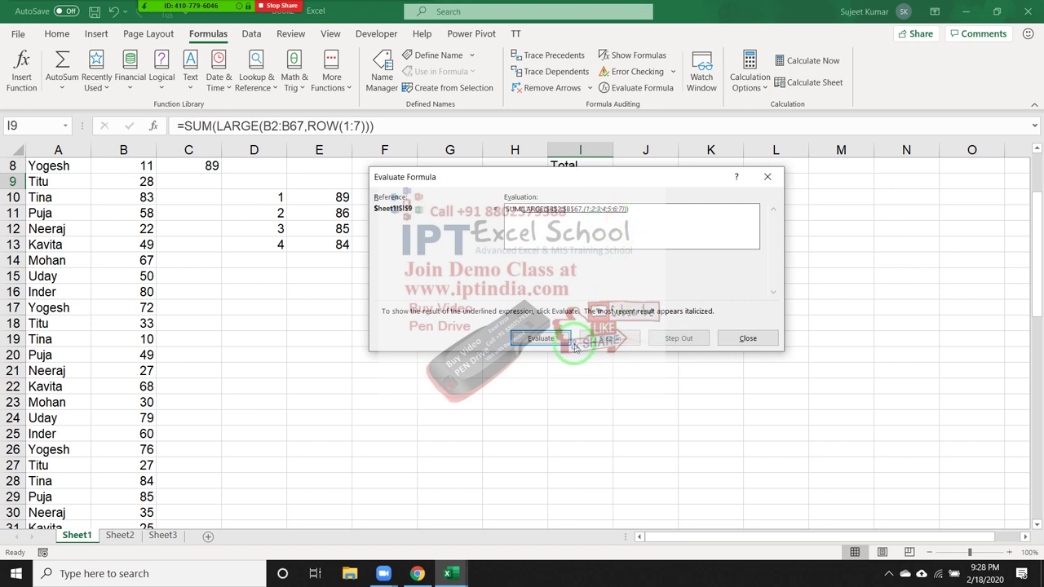
{"action": "left_click", "coordinate": [560, 343]}
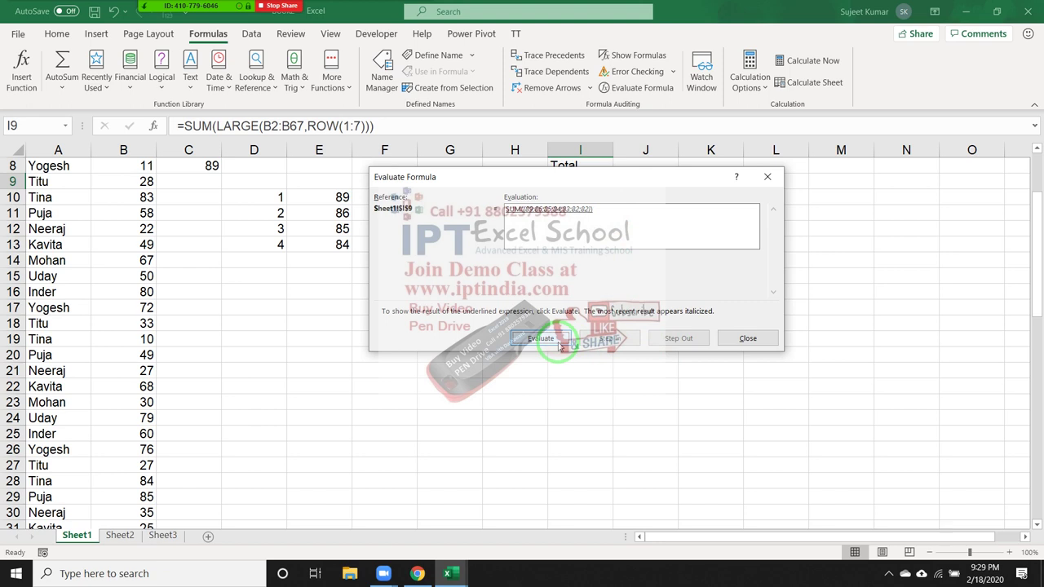
{"action": "left_click", "coordinate": [561, 346]}
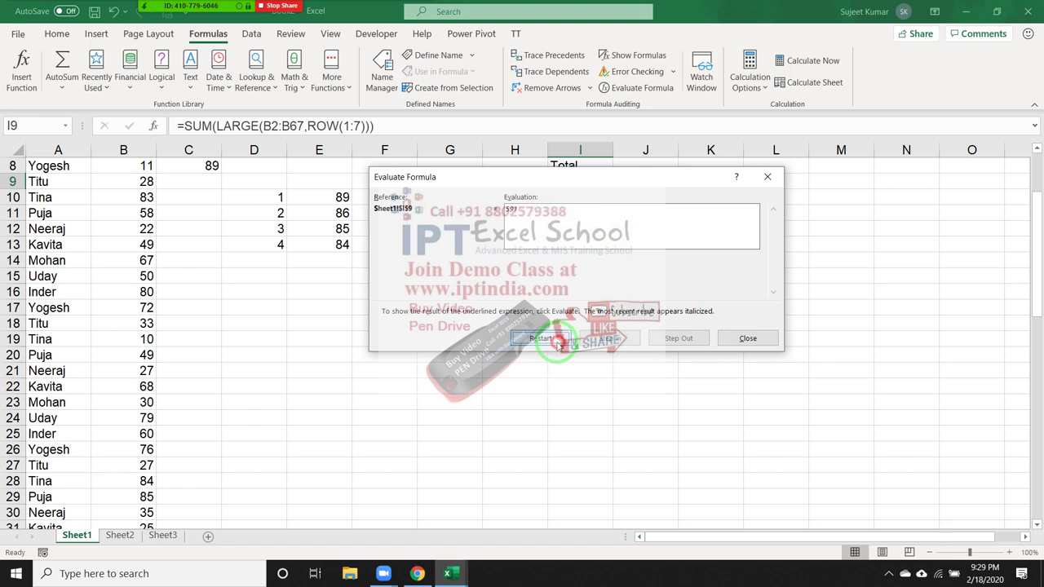
{"action": "left_click", "coordinate": [744, 337]}
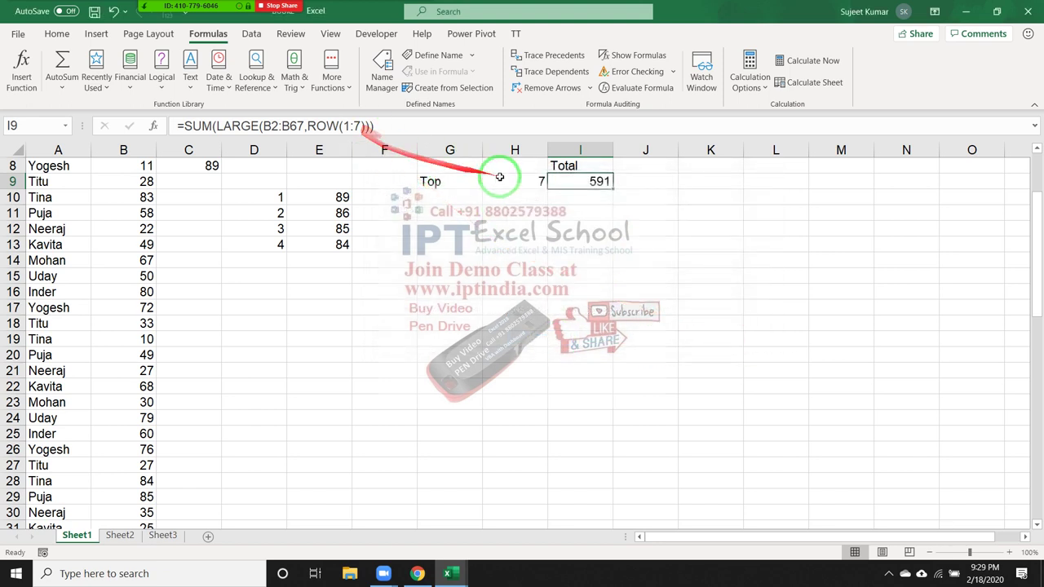
Step: In I9's formula, replace the hard-coded 7 in ROW("1:7") with "1:"&H9, dismissing the resulting error
{"action": "left_click", "coordinate": [343, 125]}
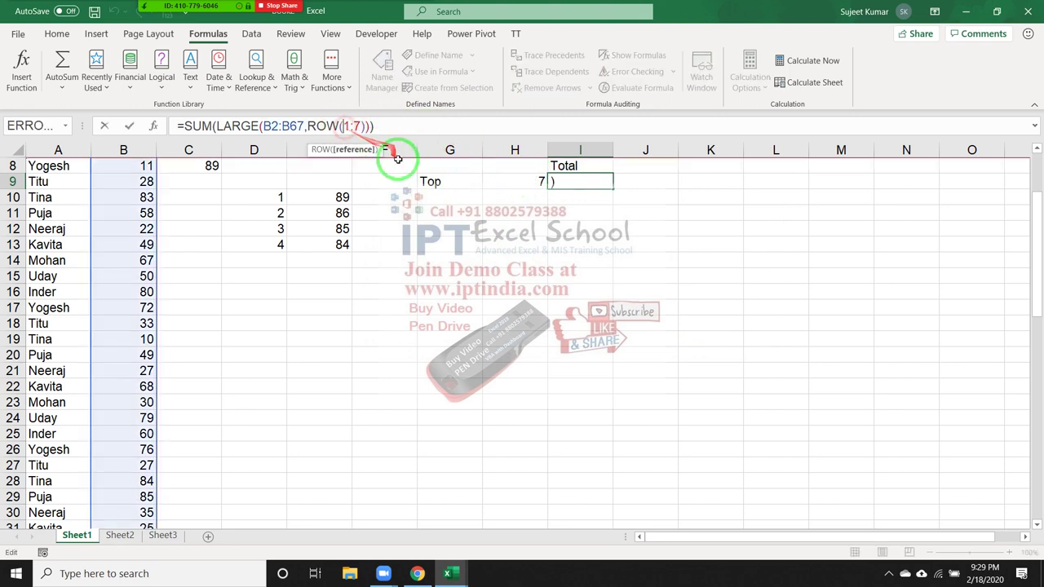
{"action": "type", "text": "\""}
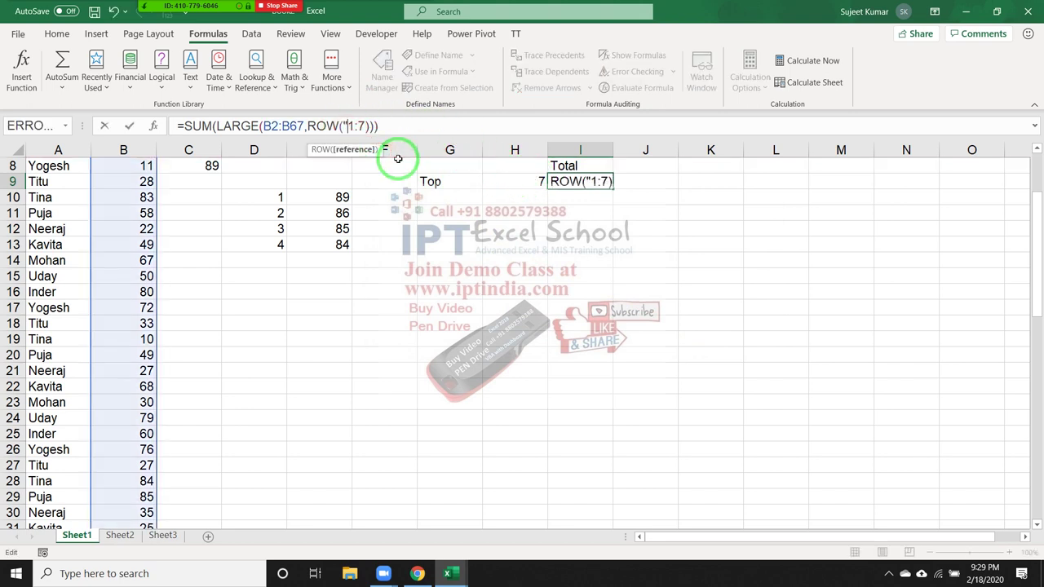
{"action": "key", "text": "Right"}
{"action": "key", "text": "Right"}
{"action": "type", "text": "\""}
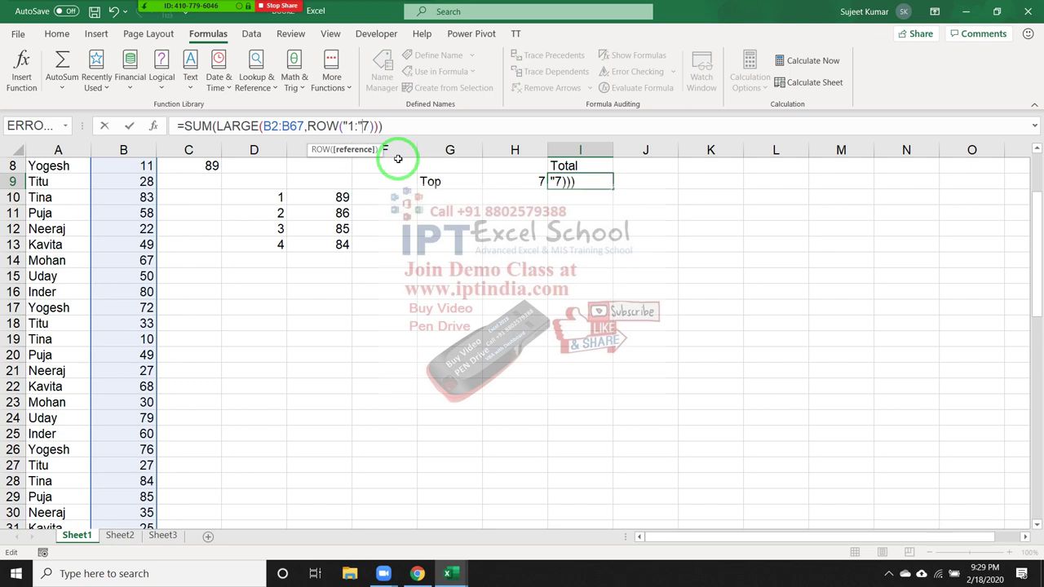
{"action": "type", "text": "&"}
{"action": "key", "text": "Delete"}
{"action": "left_click", "coordinate": [494, 178]}
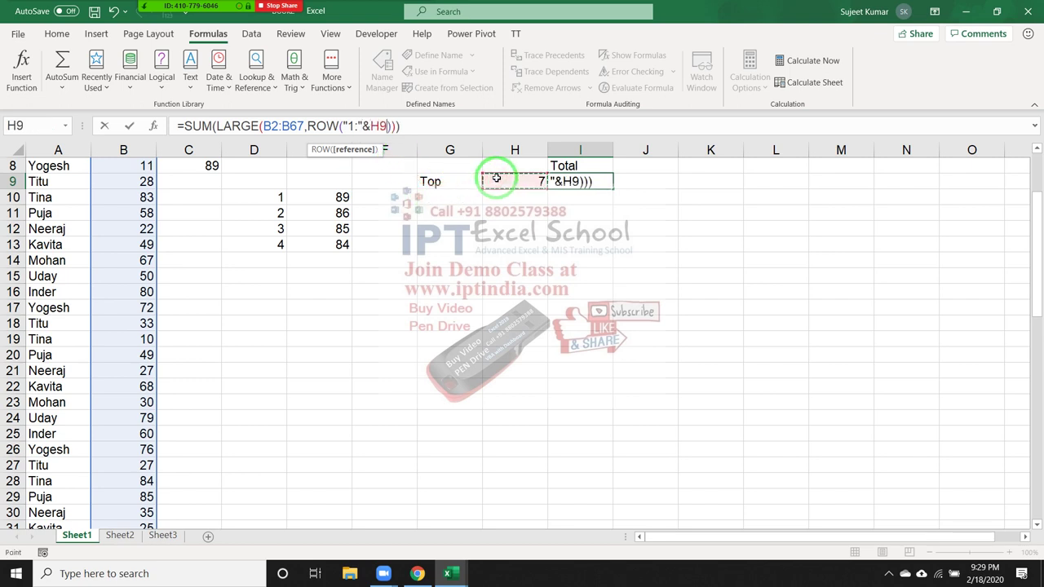
{"action": "key", "text": "Return"}
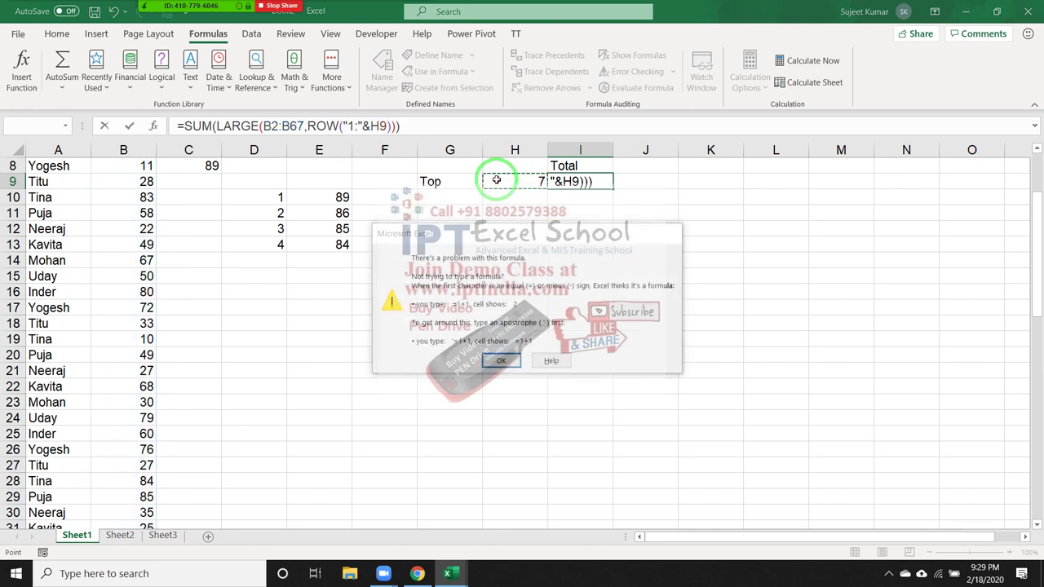
{"action": "key", "text": "Return"}
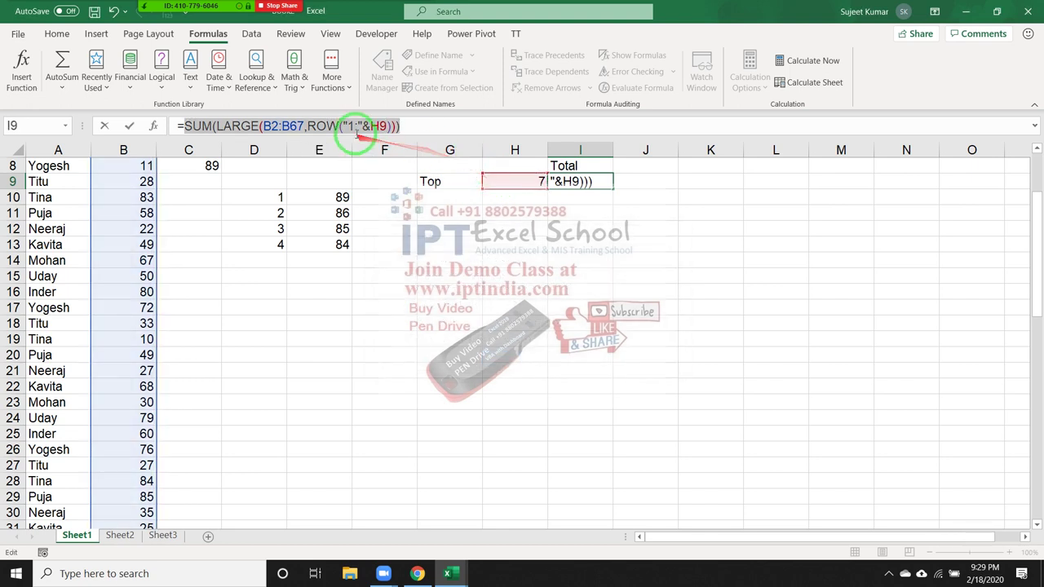
Step: Wrap "1:"&H9 inside ROW with INDIRECT, picked from the autocomplete suggestions
{"action": "left_click", "coordinate": [346, 124]}
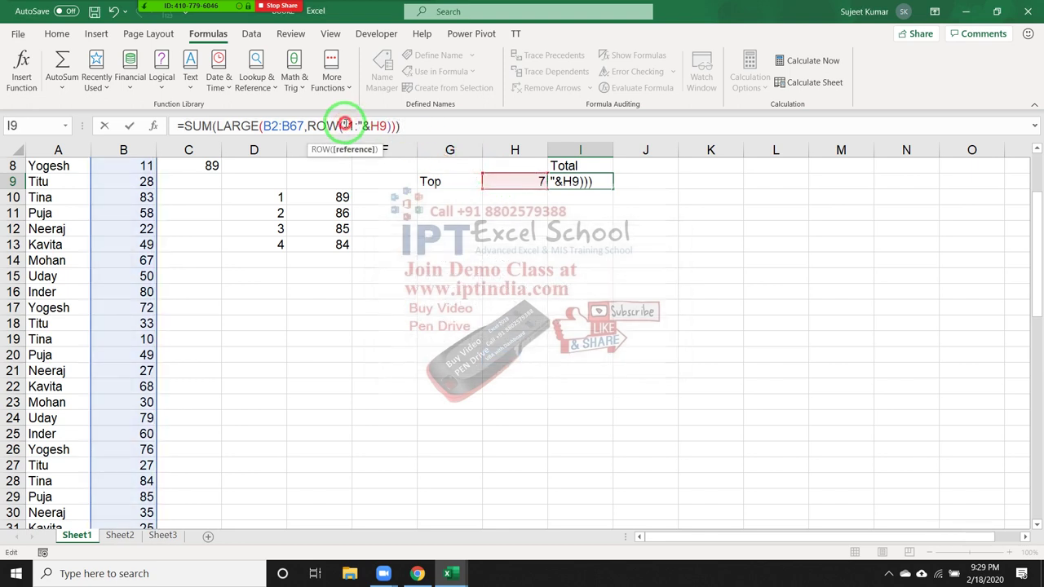
{"action": "left_click_drag", "start_coordinate": [346, 124], "coordinate": [388, 125]}
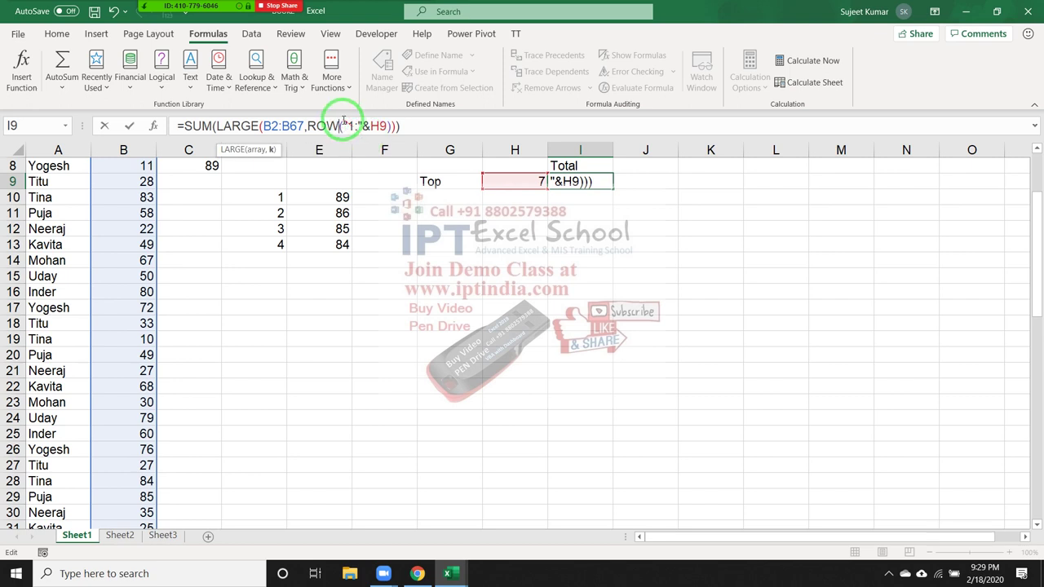
{"action": "left_click", "coordinate": [354, 129]}
{"action": "type", "text": "ind"}
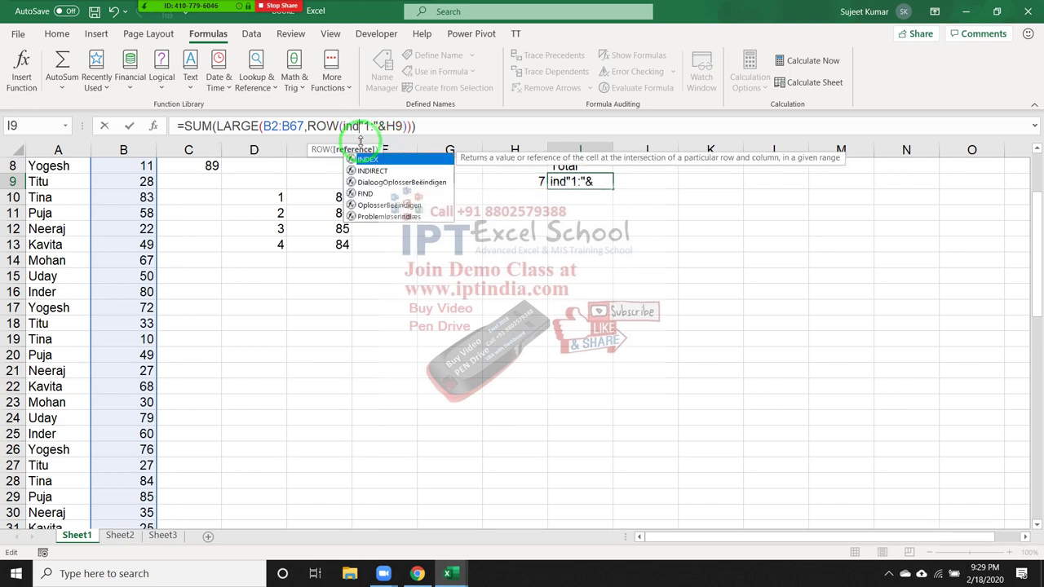
{"action": "key", "text": "Tab"}
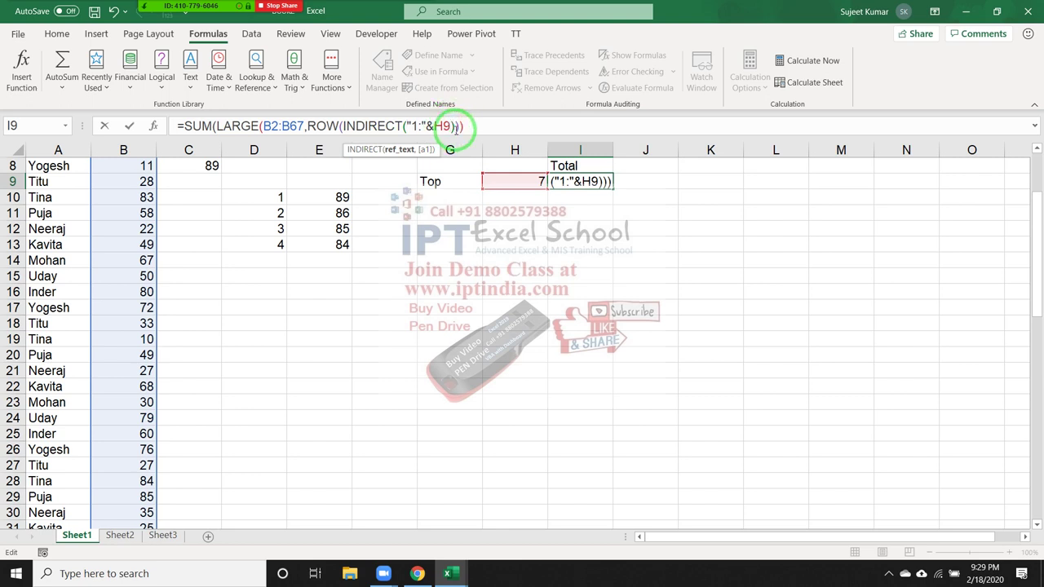
Step: Close the INDIRECT parenthesis, commit the formula, and step through Evaluate Formula to confirm 591
{"action": "type", "text": ")"}
{"action": "key", "text": "Return"}
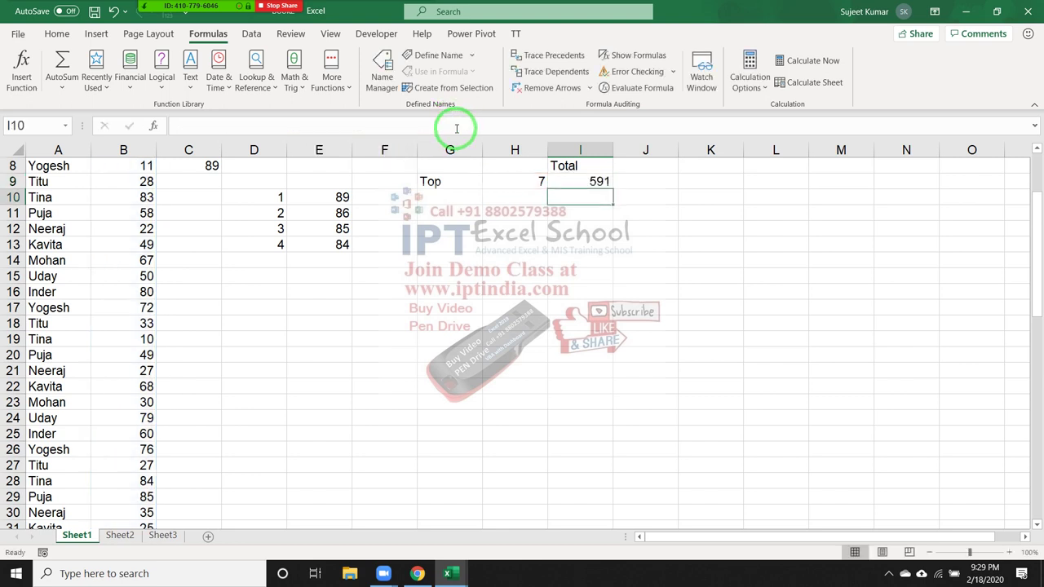
{"action": "key", "text": "Up"}
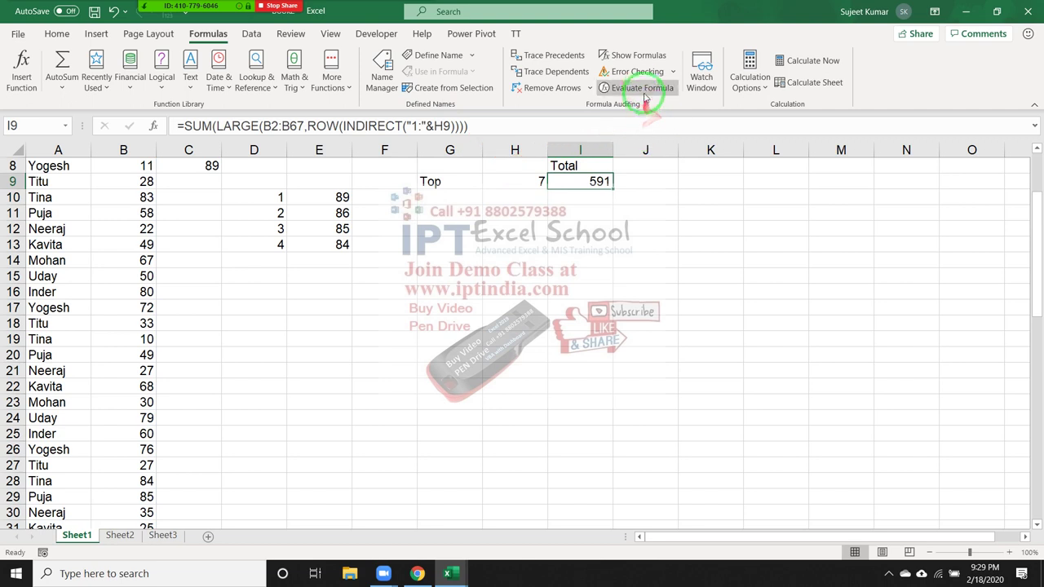
{"action": "left_click", "coordinate": [642, 88]}
{"action": "left_click", "coordinate": [545, 338]}
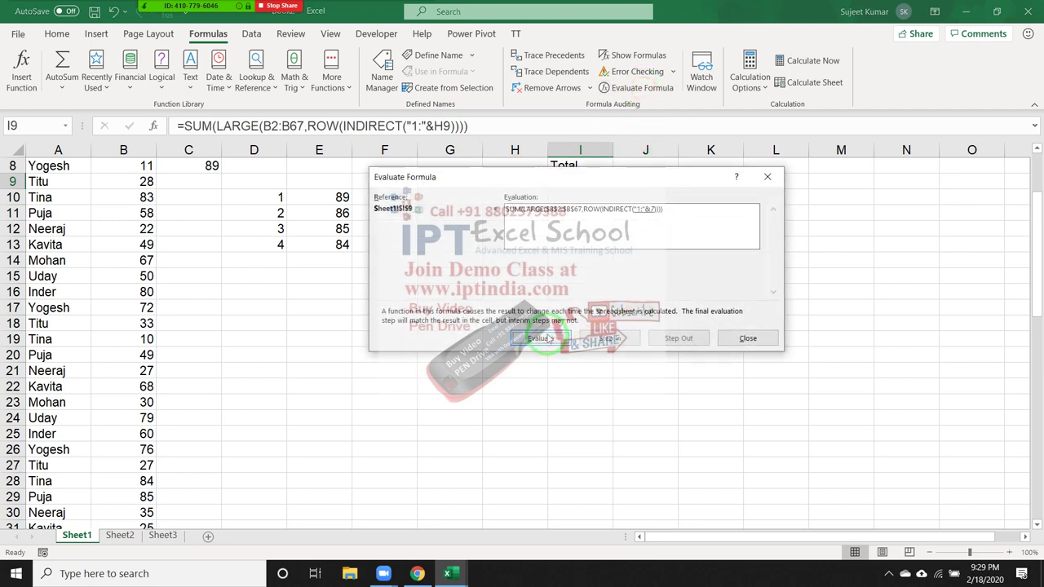
{"action": "left_click", "coordinate": [548, 338]}
{"action": "left_click", "coordinate": [549, 338]}
{"action": "left_click", "coordinate": [549, 338]}
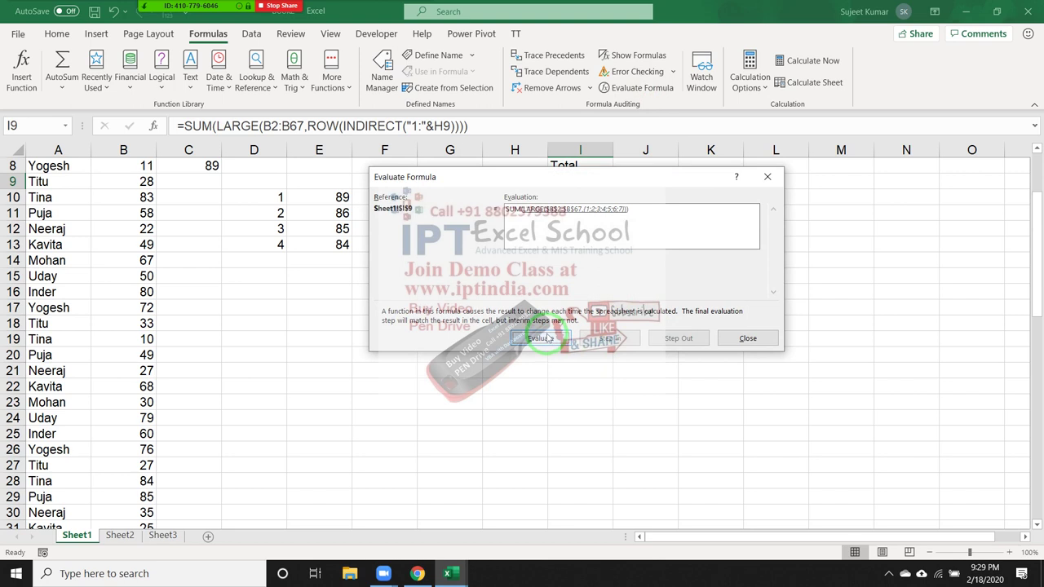
{"action": "left_click", "coordinate": [549, 338]}
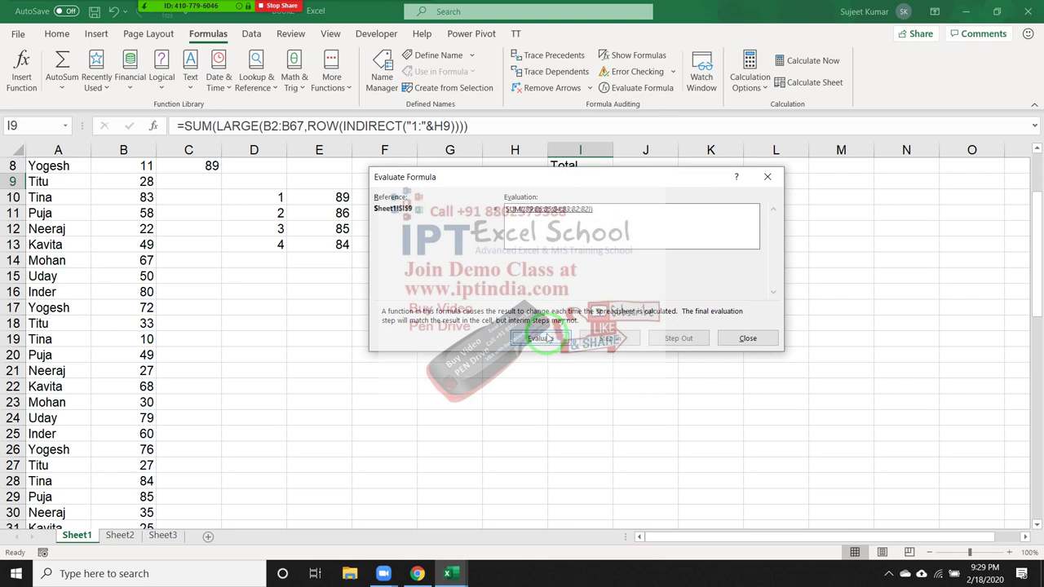
{"action": "left_click", "coordinate": [549, 338]}
{"action": "left_click", "coordinate": [738, 337]}
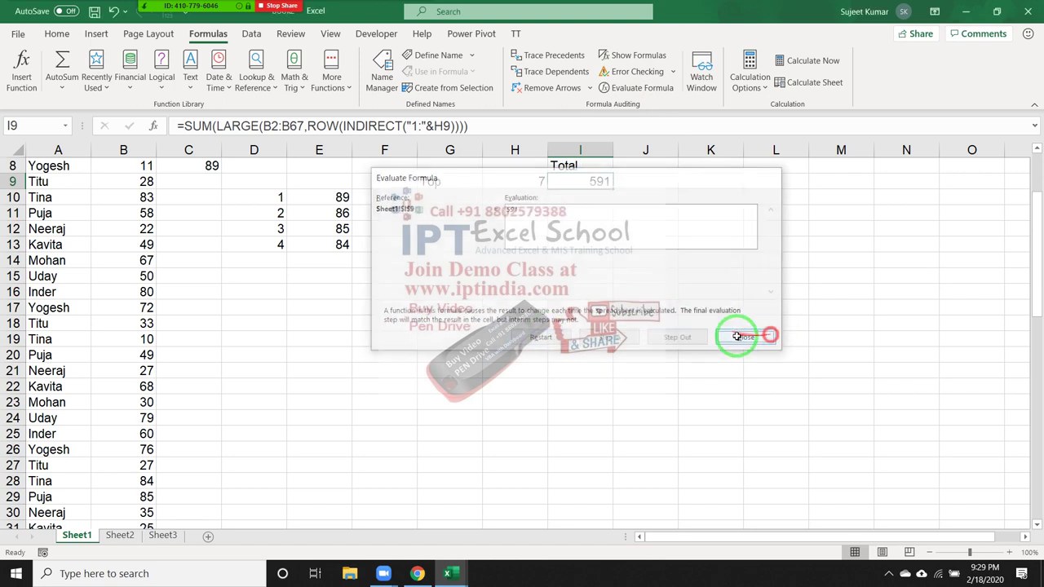
Step: Try Top counts of 6 and 7 in H9, then set it to 9
{"action": "left_click", "coordinate": [503, 179]}
{"action": "type", "text": "6"}
{"action": "key", "text": "Return"}
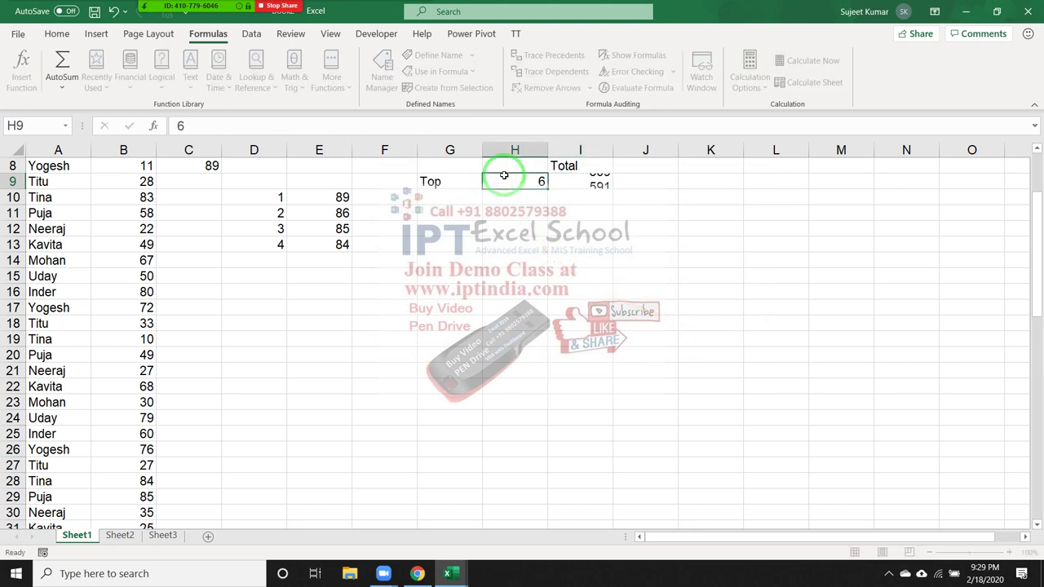
{"action": "left_click", "coordinate": [504, 178]}
{"action": "type", "text": "7"}
{"action": "key", "text": "Return"}
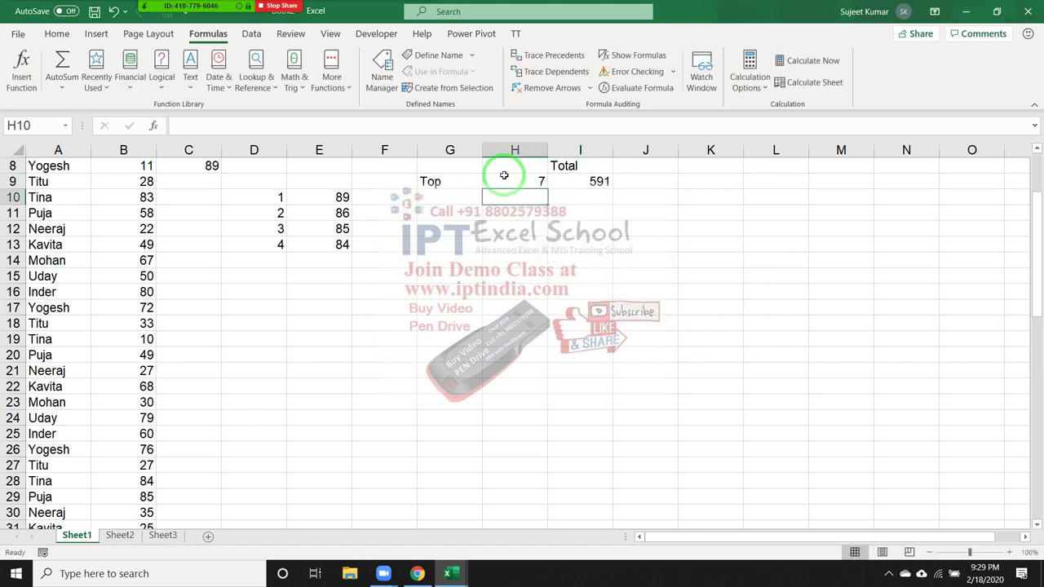
{"action": "left_click", "coordinate": [504, 177]}
{"action": "type", "text": "9"}
{"action": "key", "text": "Return"}
{"action": "left_click", "coordinate": [166, 12]}
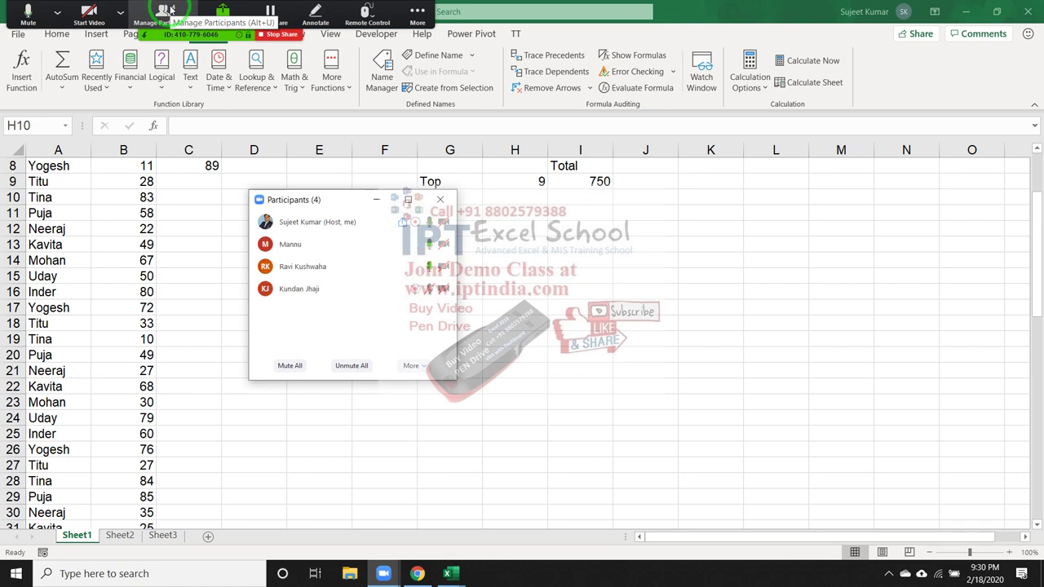
Step: Inspect I9's formula in the cell, highlighting the INDIRECT portion, and leave it unchanged
{"action": "left_click", "coordinate": [596, 181]}
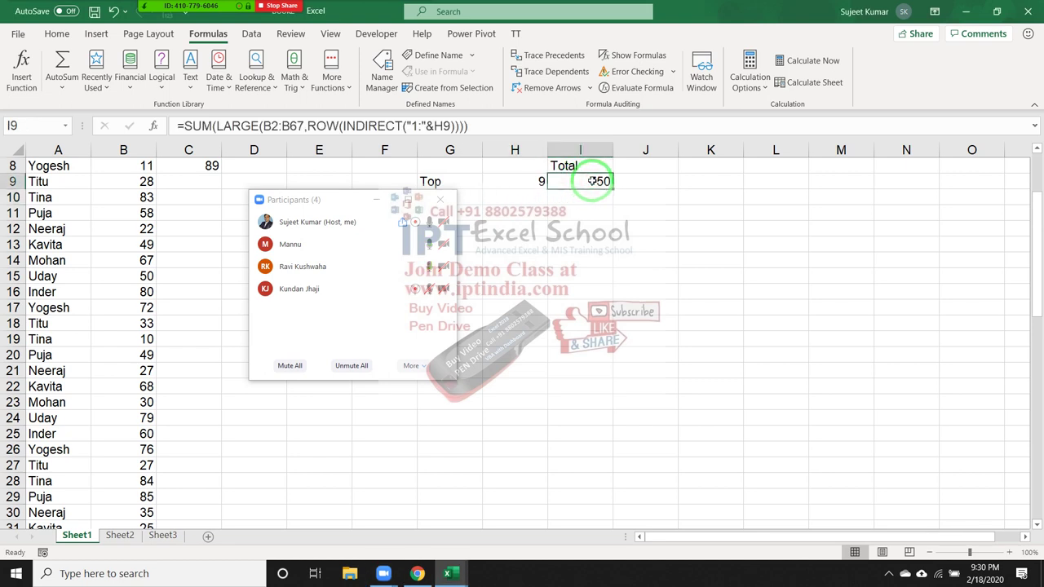
{"action": "double_click", "coordinate": [593, 181]}
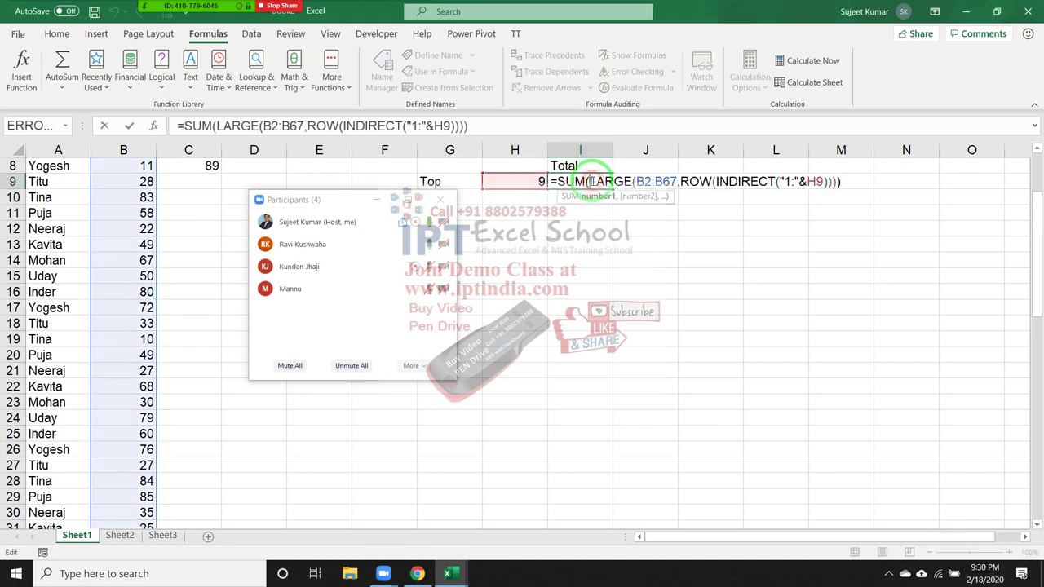
{"action": "left_click", "coordinate": [702, 181]}
{"action": "left_click_drag", "start_coordinate": [713, 181], "coordinate": [781, 181]}
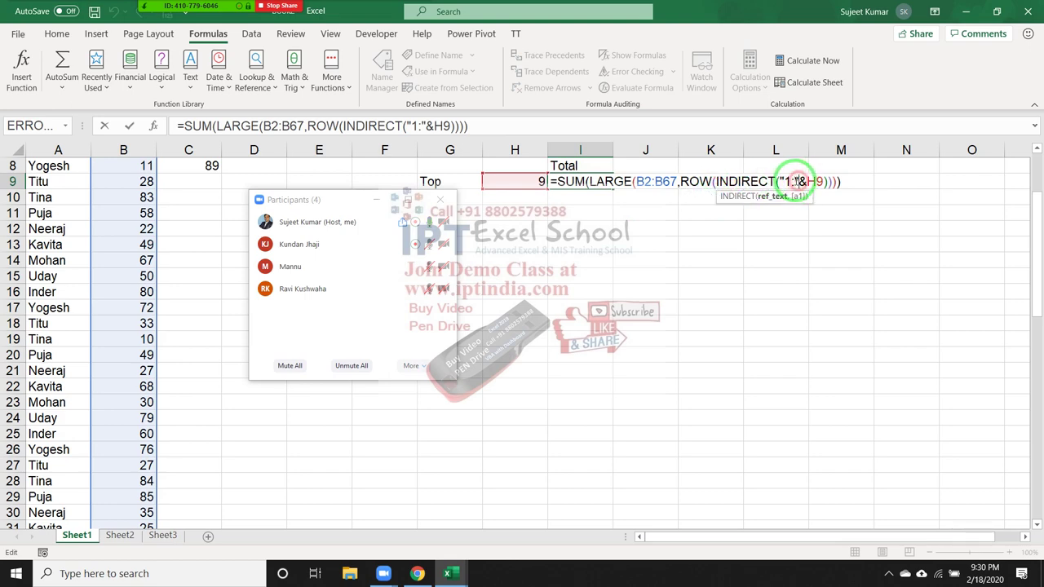
{"action": "key", "text": "Escape"}
Step: Step through Evaluate Formula to confirm I9 totals 750, then close it and the participants list
{"action": "left_click", "coordinate": [642, 87]}
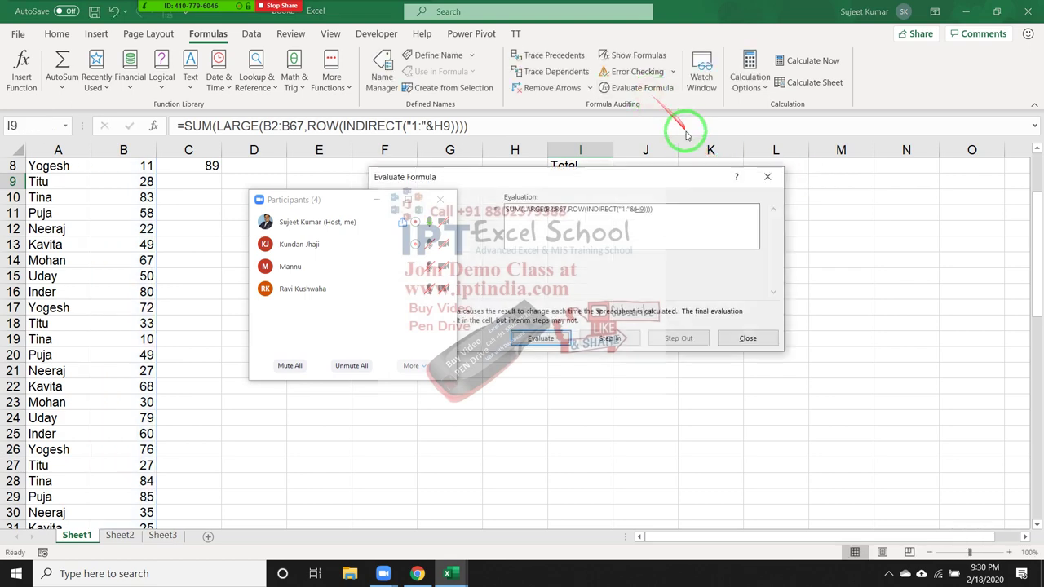
{"action": "left_click_drag", "start_coordinate": [748, 169], "coordinate": [779, 214]}
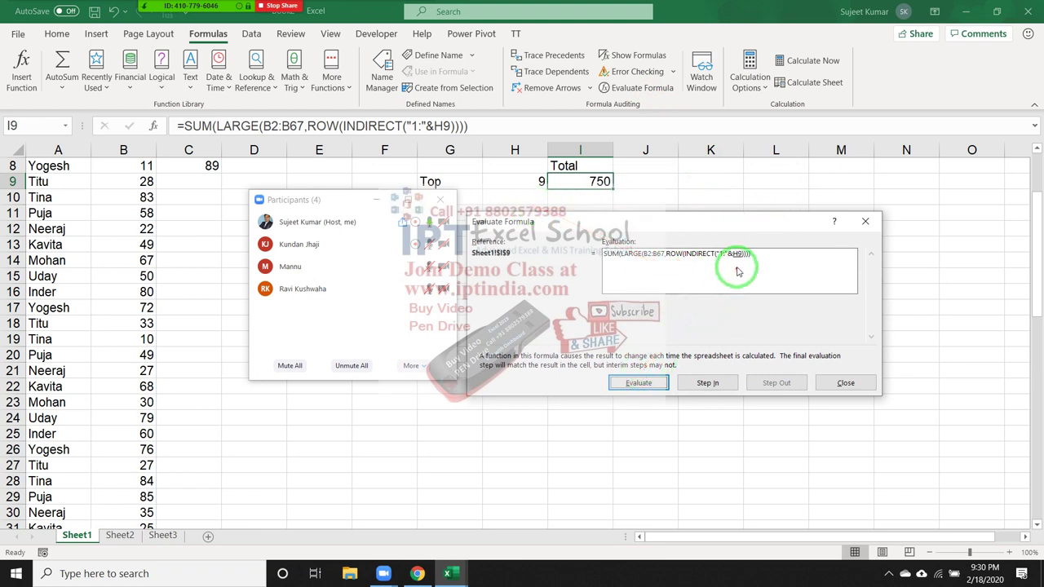
{"action": "left_click", "coordinate": [639, 384]}
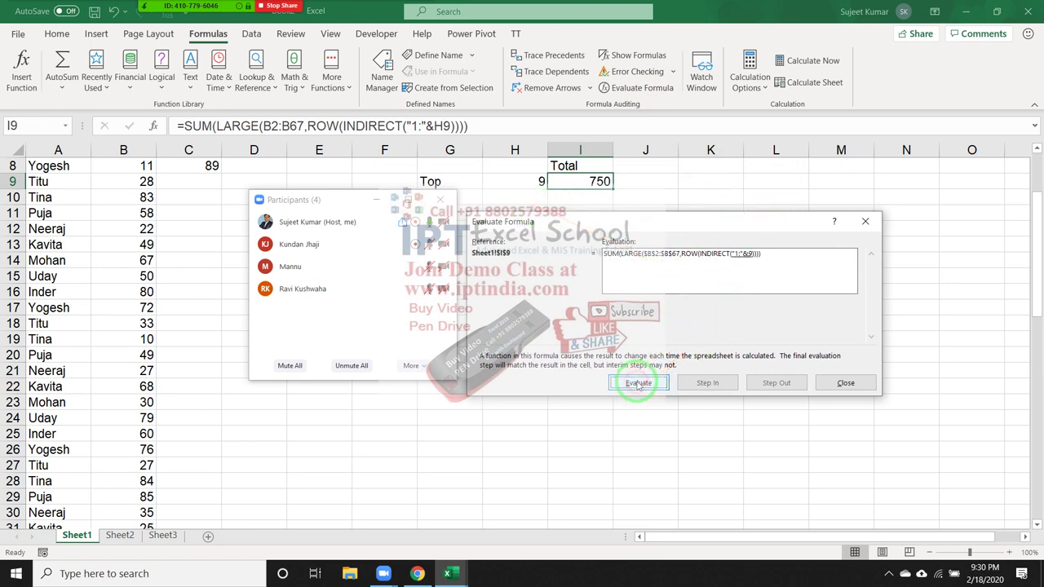
{"action": "left_click", "coordinate": [639, 384]}
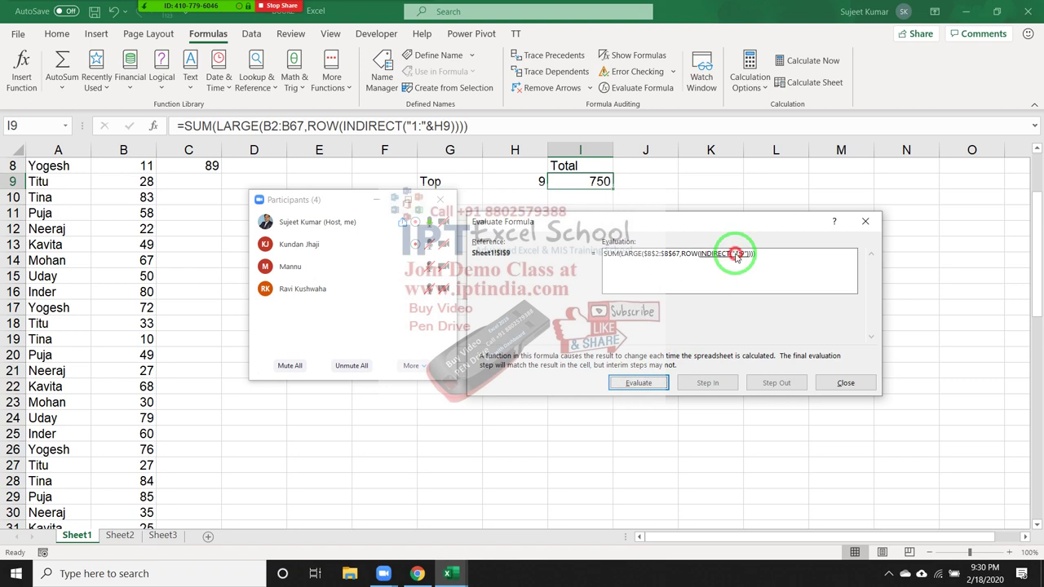
{"action": "left_click", "coordinate": [641, 380]}
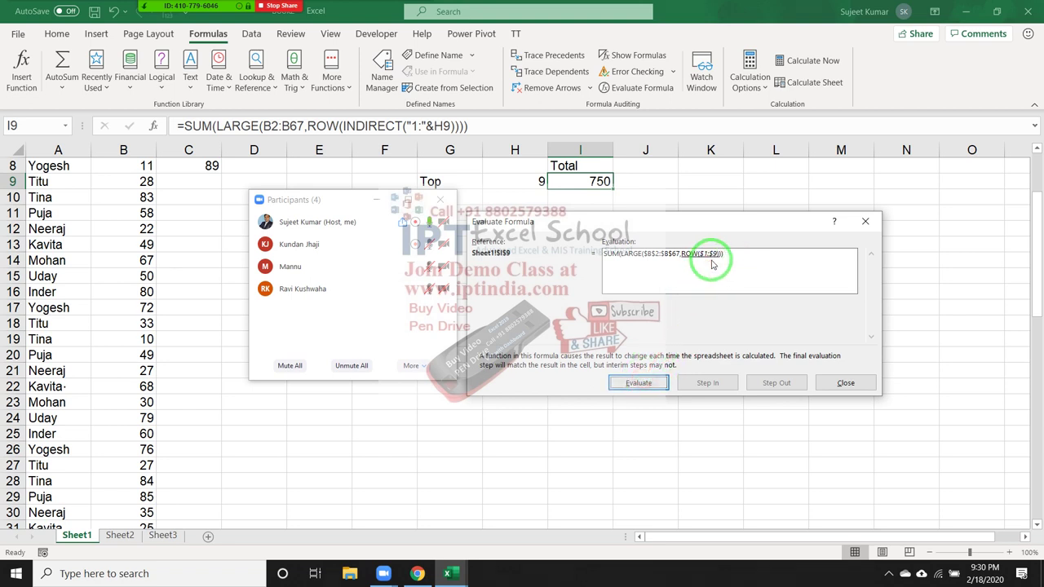
{"action": "left_click", "coordinate": [639, 381]}
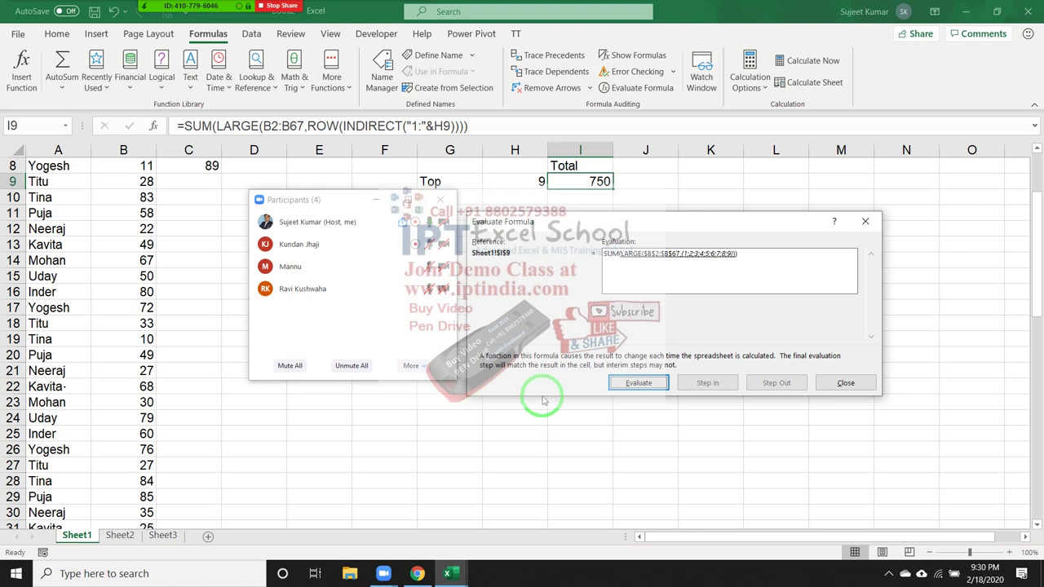
{"action": "left_click", "coordinate": [658, 386]}
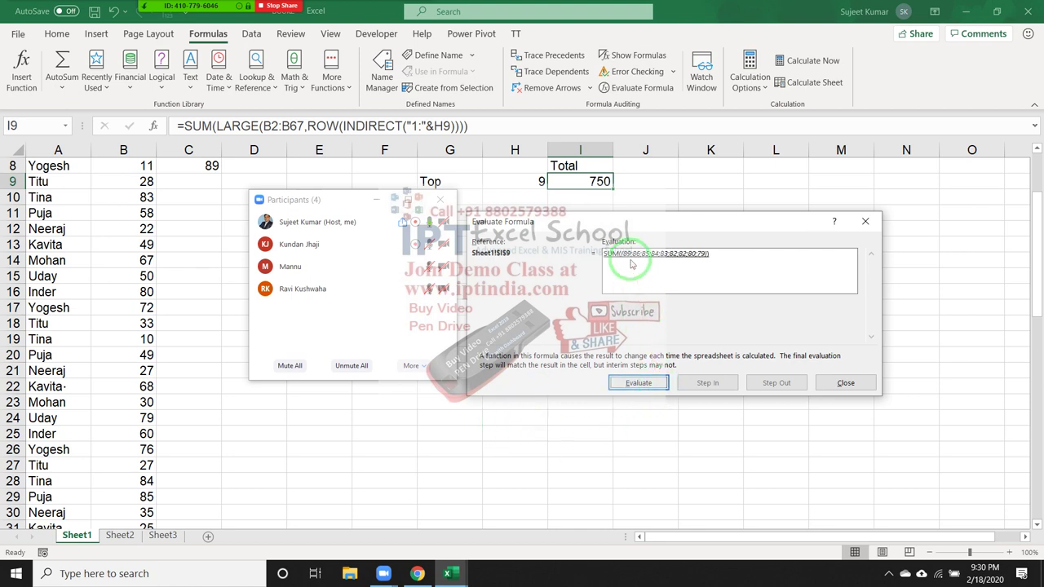
{"action": "left_click", "coordinate": [642, 385]}
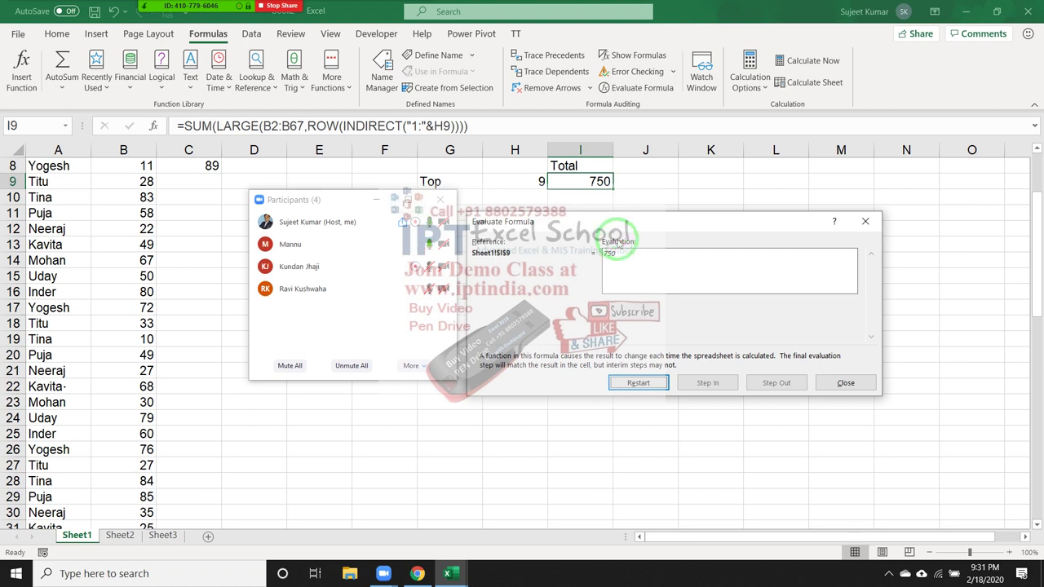
{"action": "left_click", "coordinate": [865, 220]}
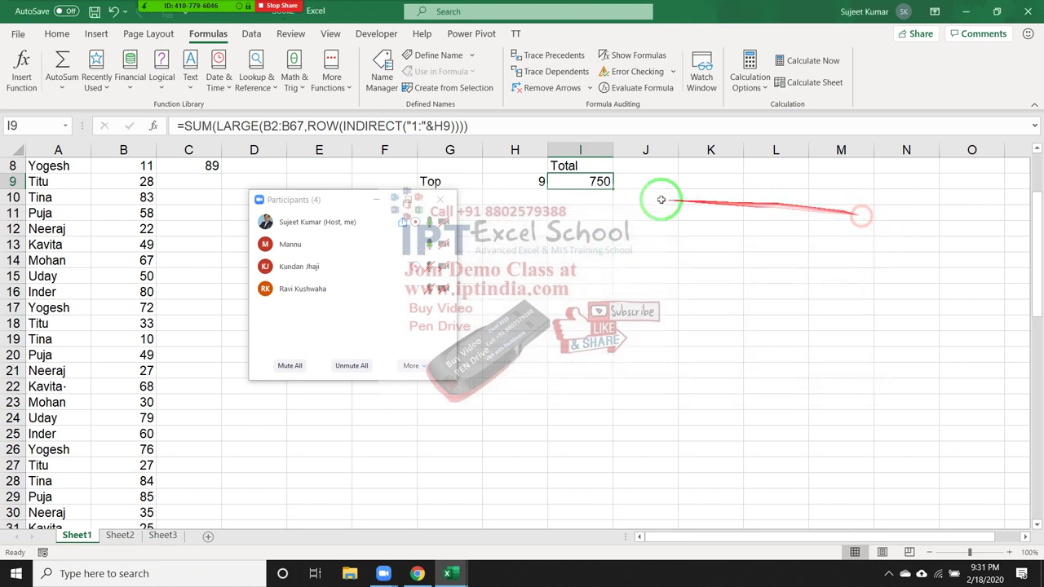
{"action": "left_click", "coordinate": [441, 199]}
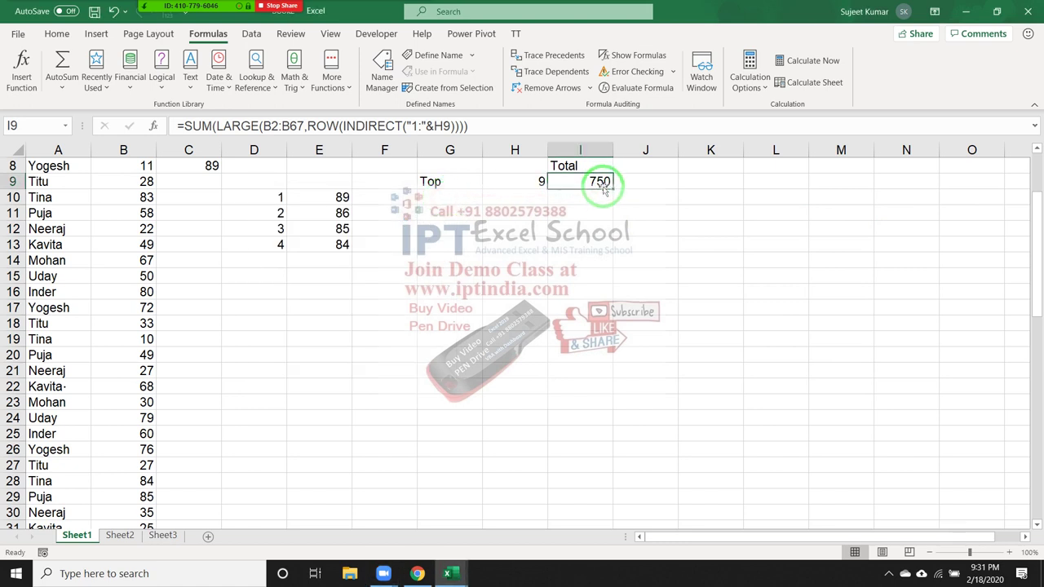
{"action": "left_click", "coordinate": [592, 199]}
{"action": "scroll", "coordinate": [546, 267], "scroll_direction": "up", "scroll_amount": 3}
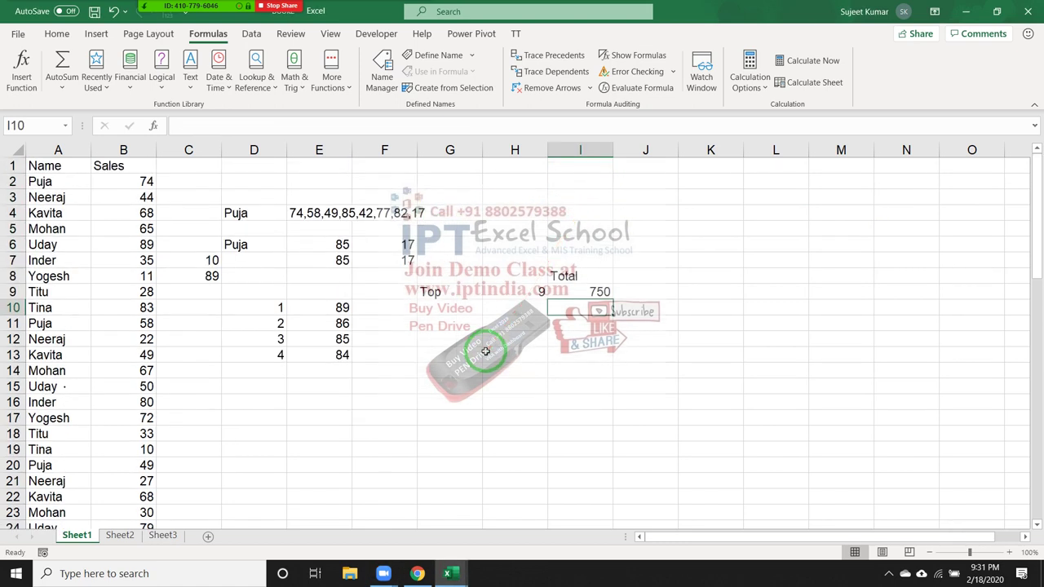
{"action": "left_click", "coordinate": [579, 293]}
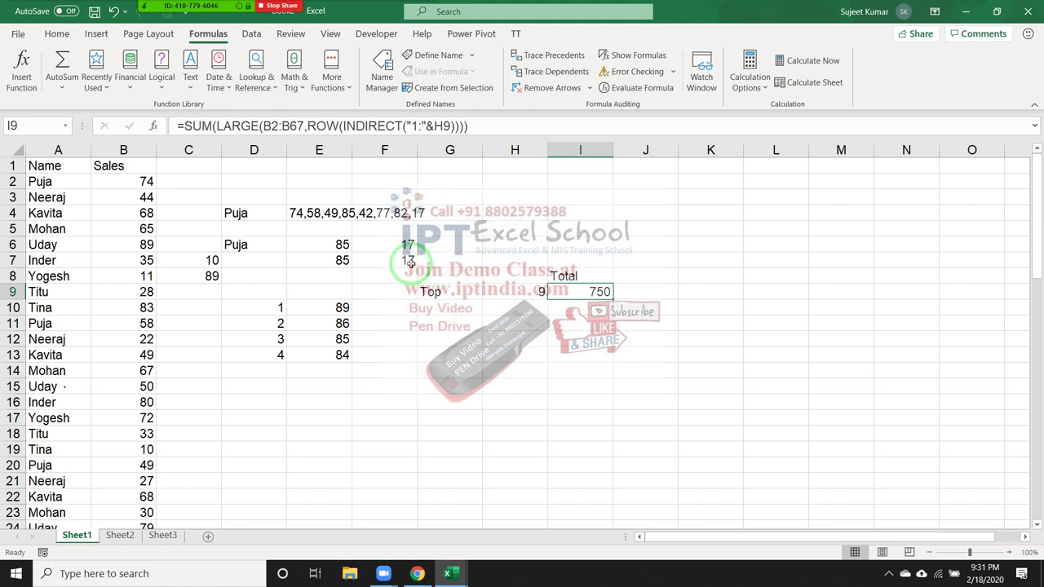
{"action": "left_click", "coordinate": [405, 261]}
{"action": "left_click", "coordinate": [407, 246]}
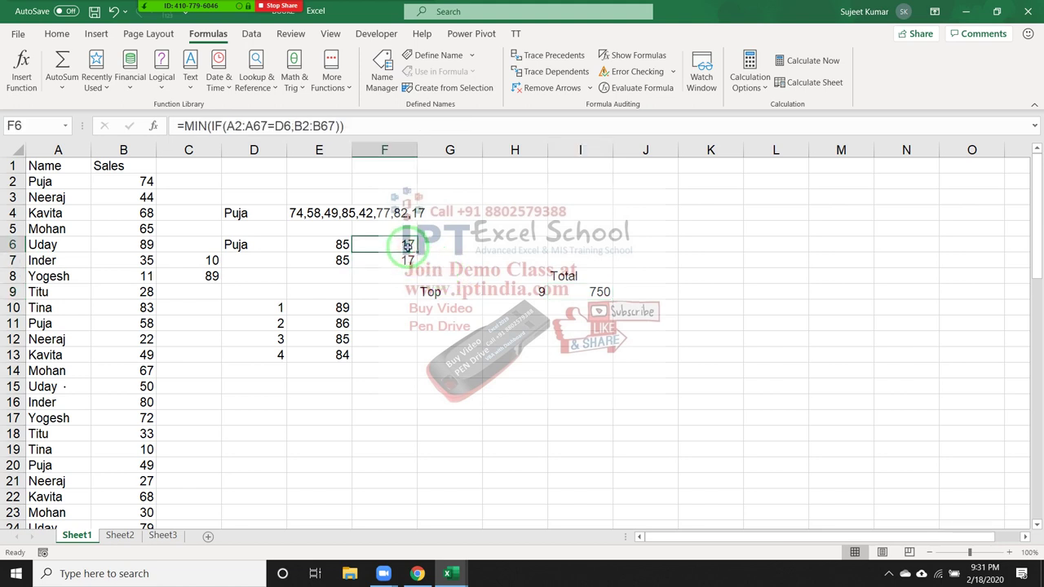
{"action": "left_click", "coordinate": [600, 295]}
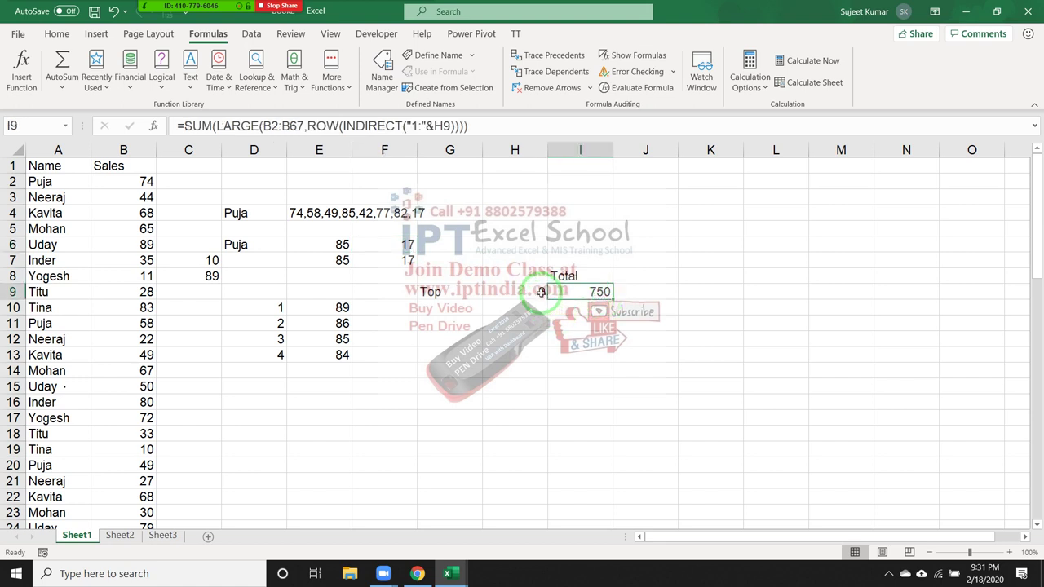
{"action": "left_click", "coordinate": [541, 292]}
{"action": "left_click_drag", "start_coordinate": [541, 292], "coordinate": [411, 236]}
{"action": "left_click_drag", "start_coordinate": [230, 203], "coordinate": [618, 355]}
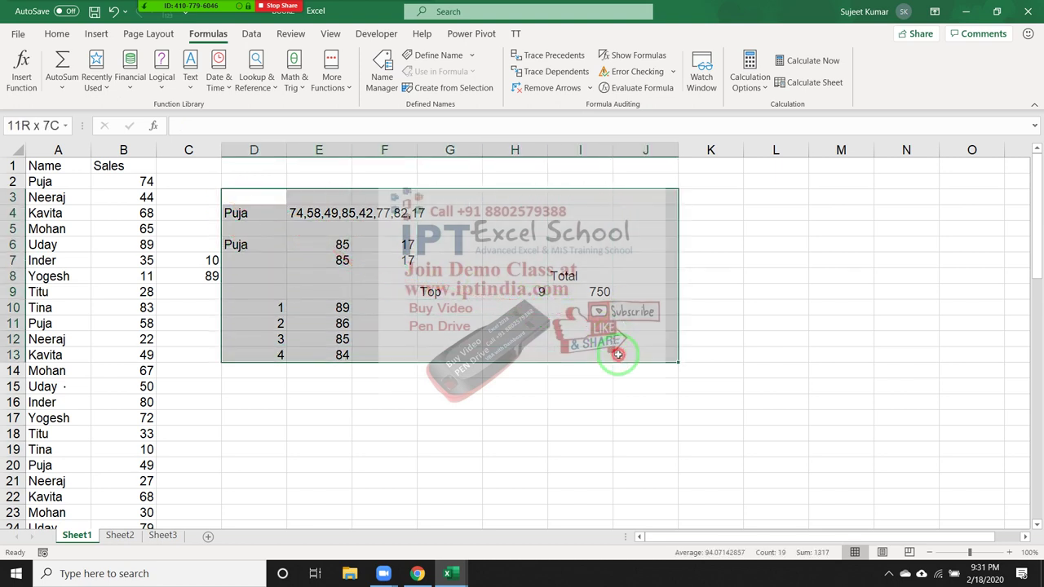
{"action": "double_click", "coordinate": [312, 212]}
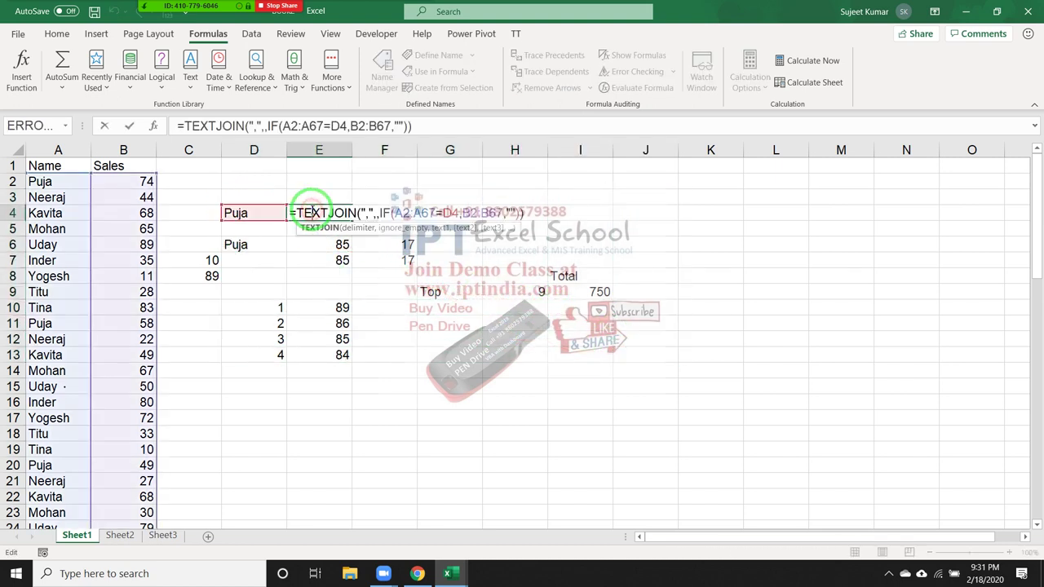
{"action": "key", "text": "ctrl+shift+Return"}
{"action": "left_click", "coordinate": [329, 245]}
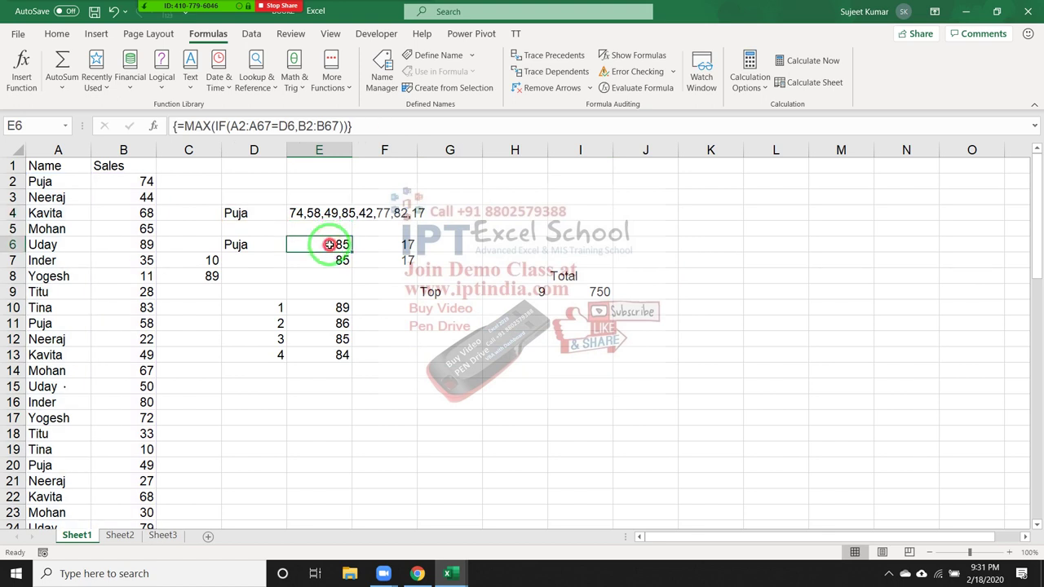
{"action": "double_click", "coordinate": [329, 245]}
{"action": "key", "text": "ctrl+shift+Return"}
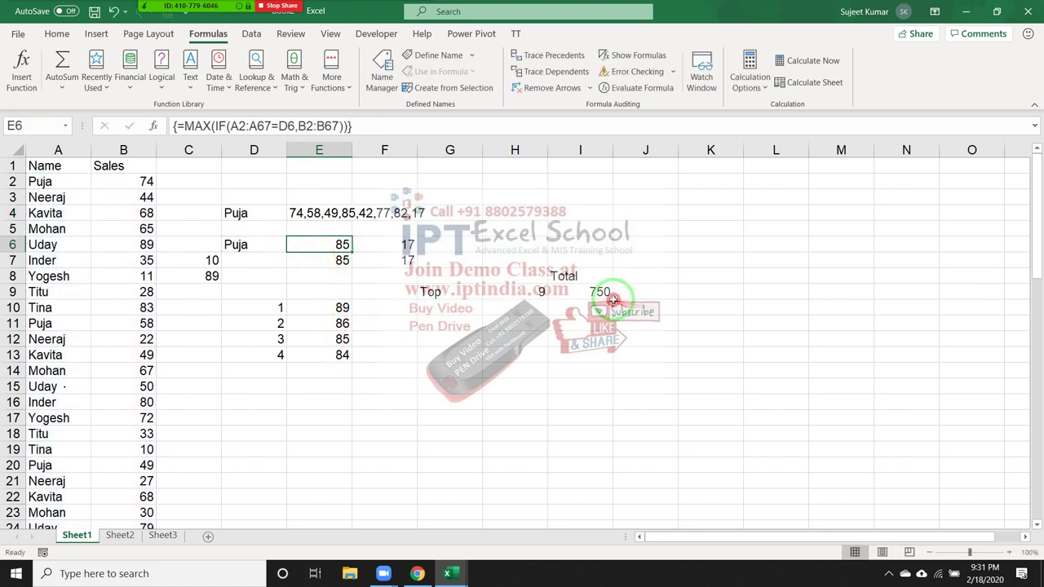
{"action": "left_click", "coordinate": [441, 292]}
{"action": "left_click", "coordinate": [589, 315]}
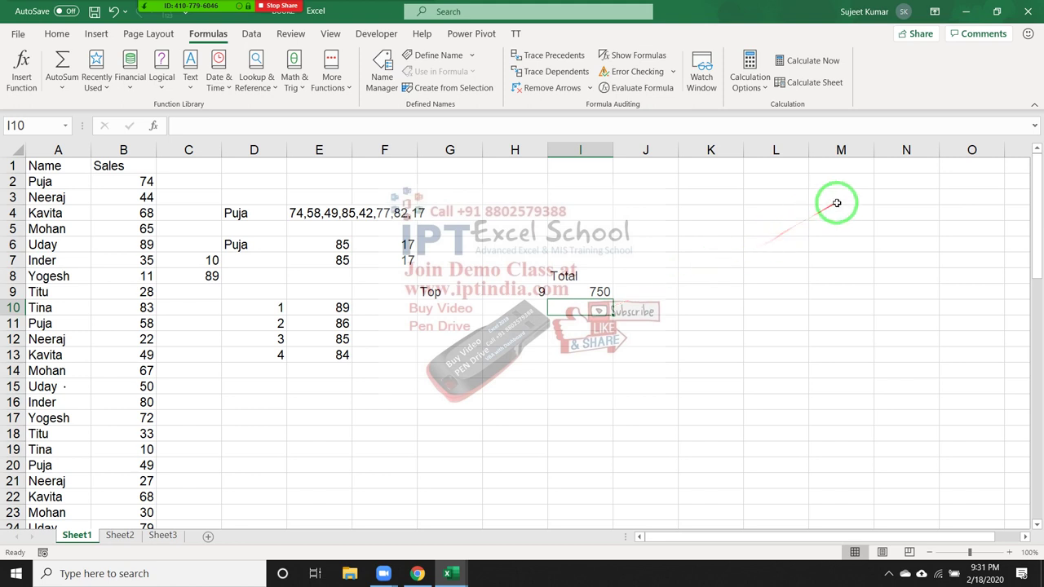
Step: Drag the window aside, then minimize Excel with Windows+D to reveal the desktop
{"action": "left_click_drag", "start_coordinate": [834, 201], "coordinate": [930, 75]}
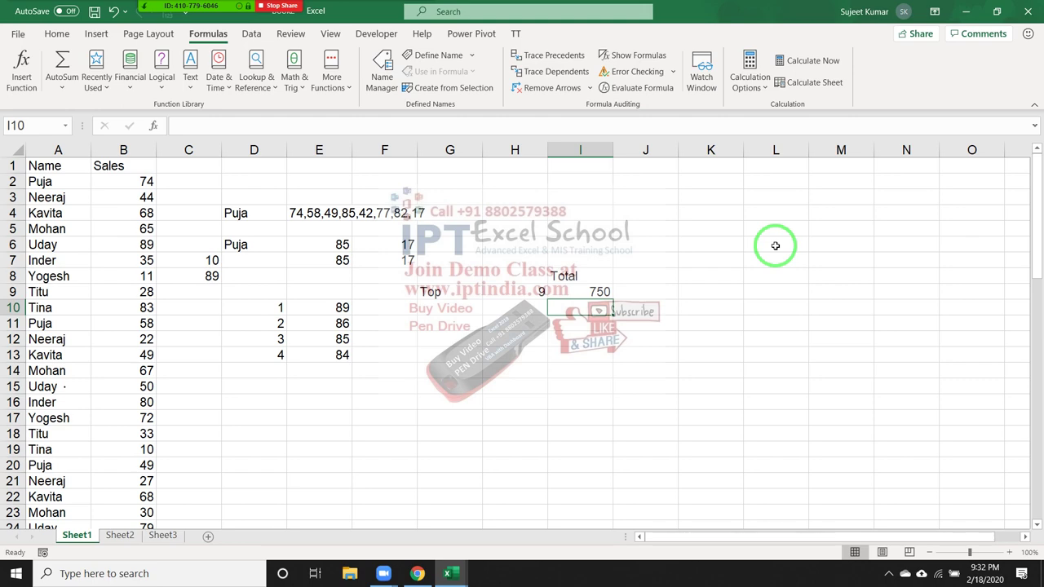
{"action": "key", "text": "super+d"}
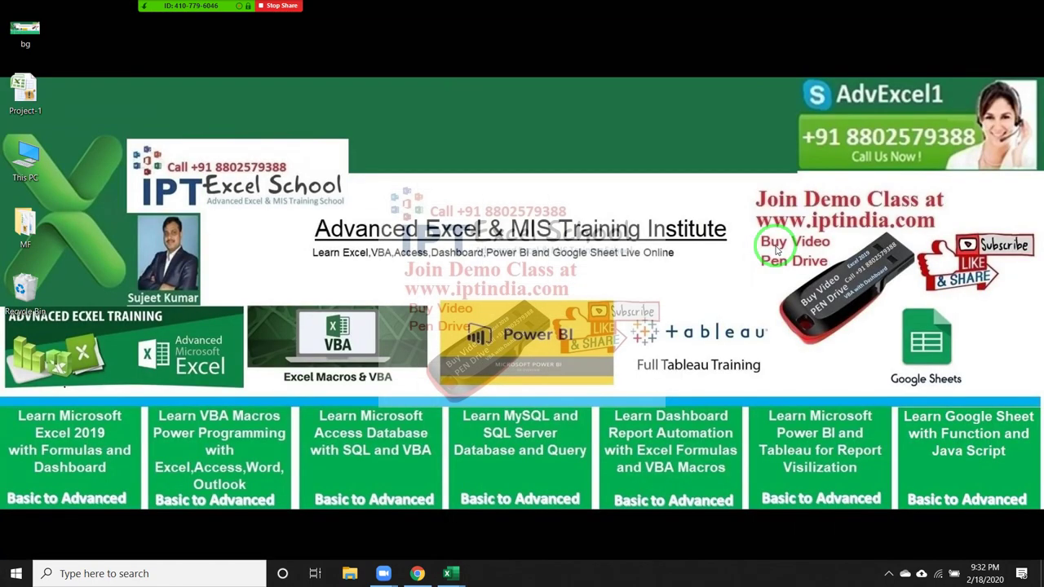